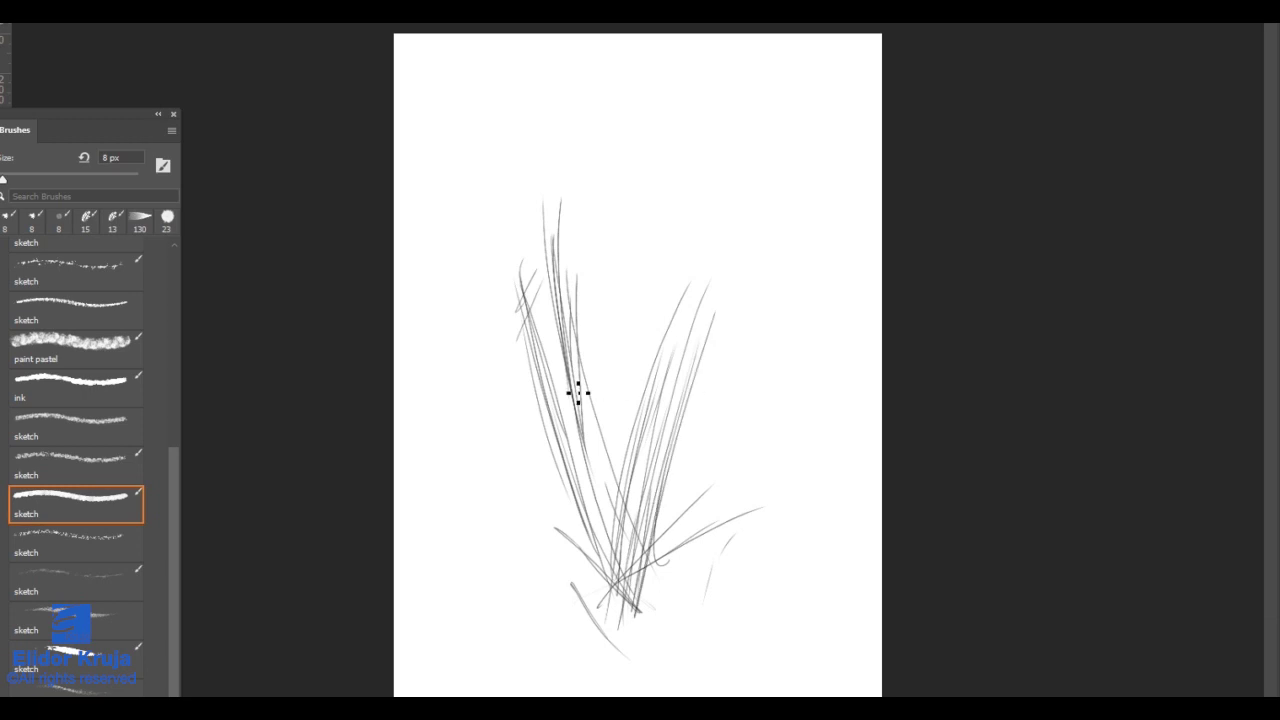
# Step: Sketch a curved guideline across the face, then rough in the brows and left temple with loose strokes
pyautogui.moveTo(582, 508)
pyautogui.mouseDown()
pyautogui.moveTo(649, 353)
pyautogui.moveTo(700, 342)
pyautogui.mouseUp()
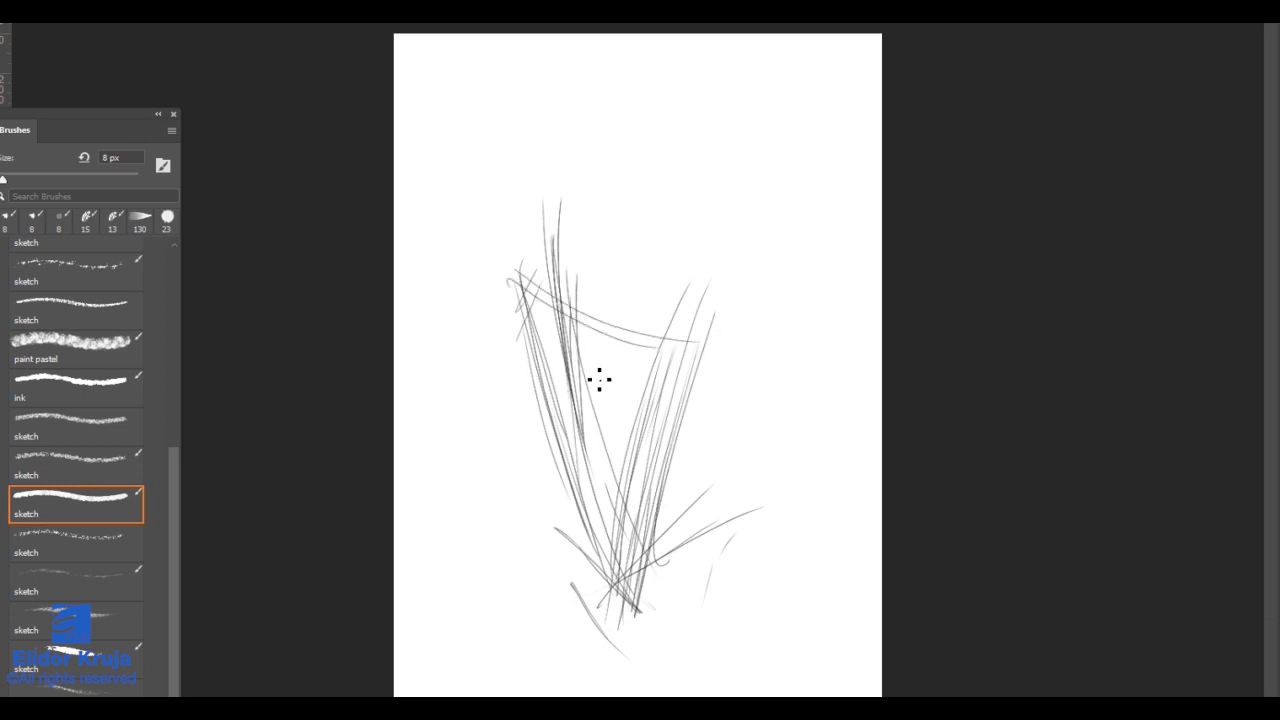
pyautogui.moveTo(565, 313); pyautogui.dragTo(598, 477)
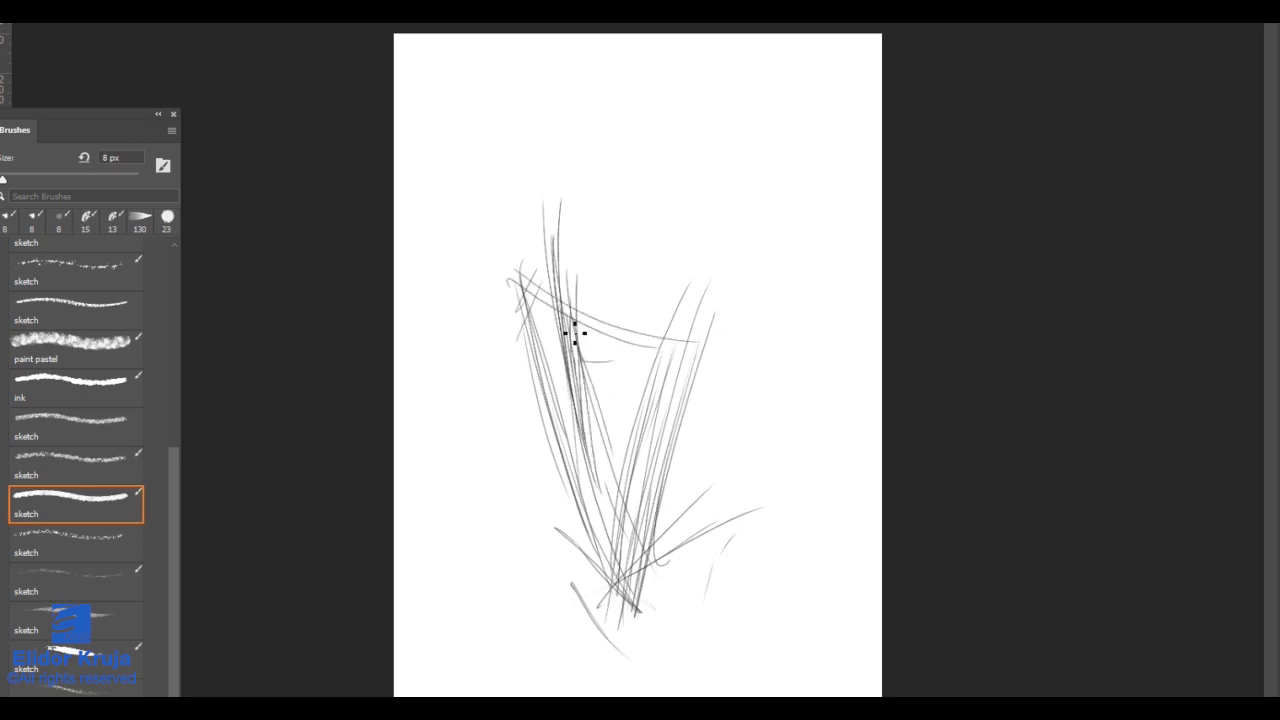
pyautogui.moveTo(568, 320)
pyautogui.mouseDown()
pyautogui.moveTo(656, 320)
pyautogui.moveTo(582, 356)
pyautogui.moveTo(650, 376)
pyautogui.moveTo(607, 337)
pyautogui.moveTo(664, 297)
pyautogui.mouseUp()
pyautogui.moveTo(497, 289); pyautogui.dragTo(544, 280)
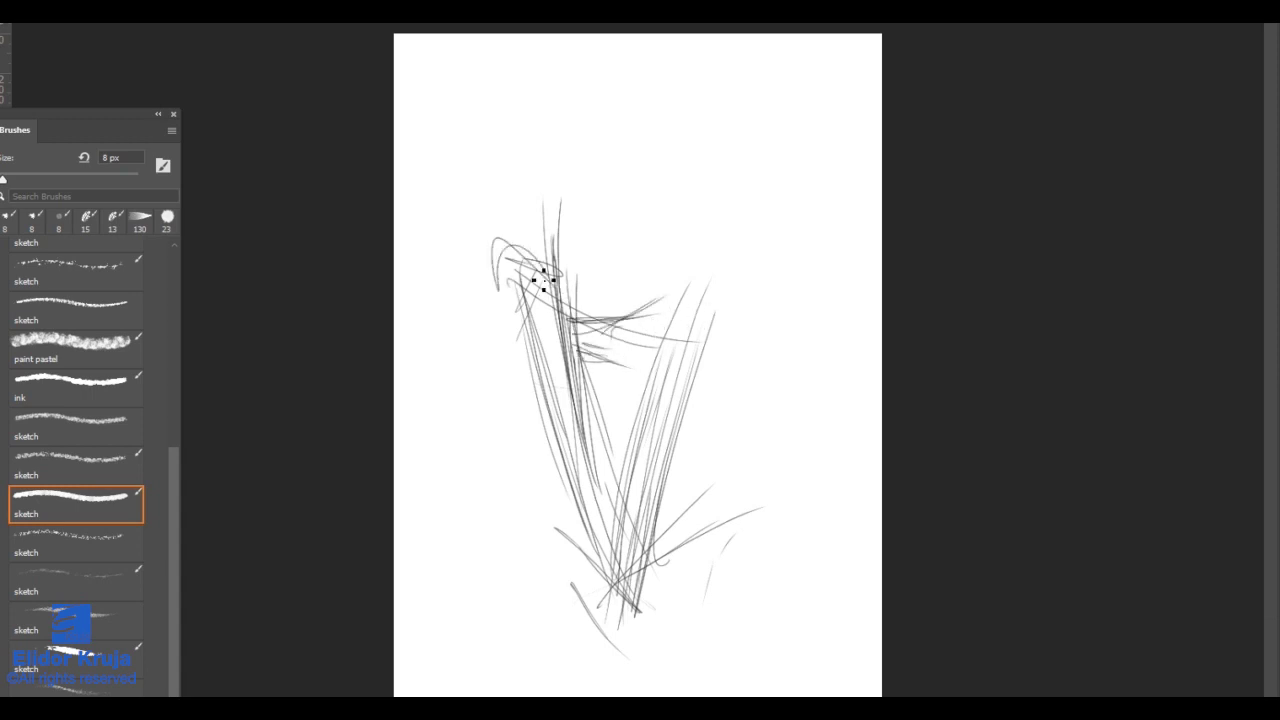
# Step: Sketch a wide curved hat brim above the face and a pointed, dented crown on top of it
pyautogui.moveTo(436, 238); pyautogui.dragTo(641, 268)
pyautogui.moveTo(548, 258); pyautogui.dragTo(702, 231)
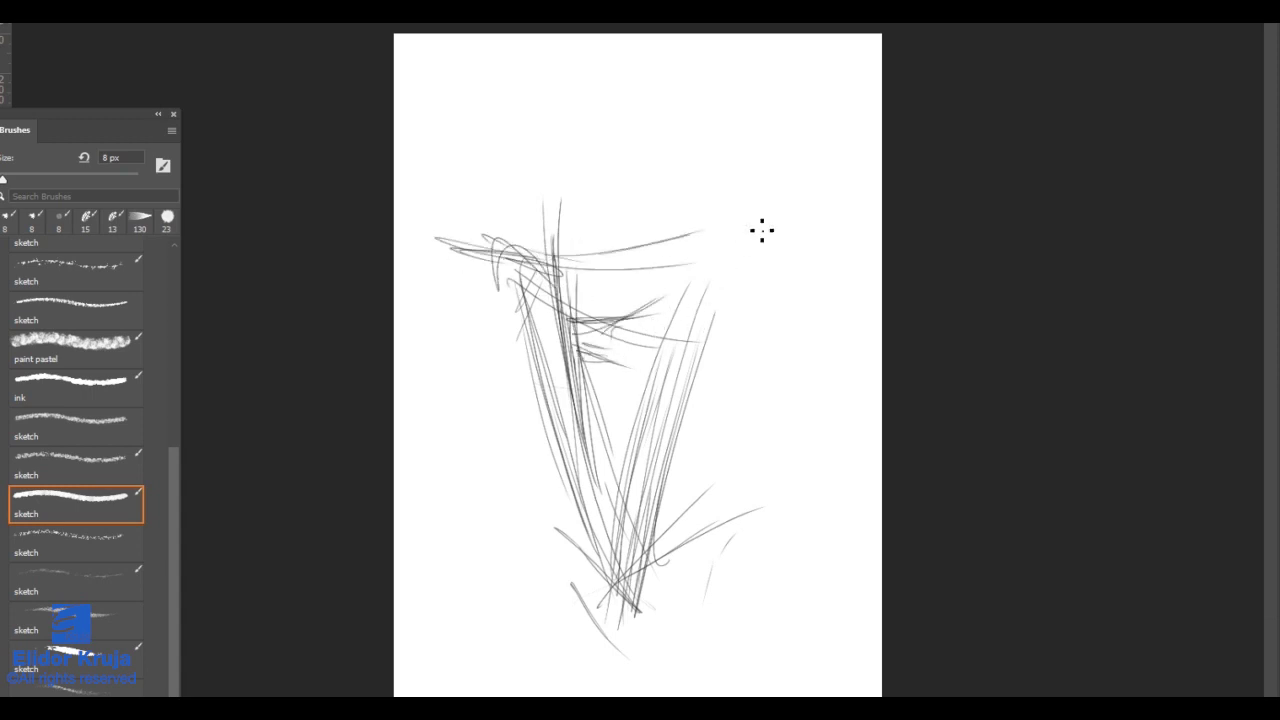
pyautogui.moveTo(682, 426); pyautogui.dragTo(770, 287)
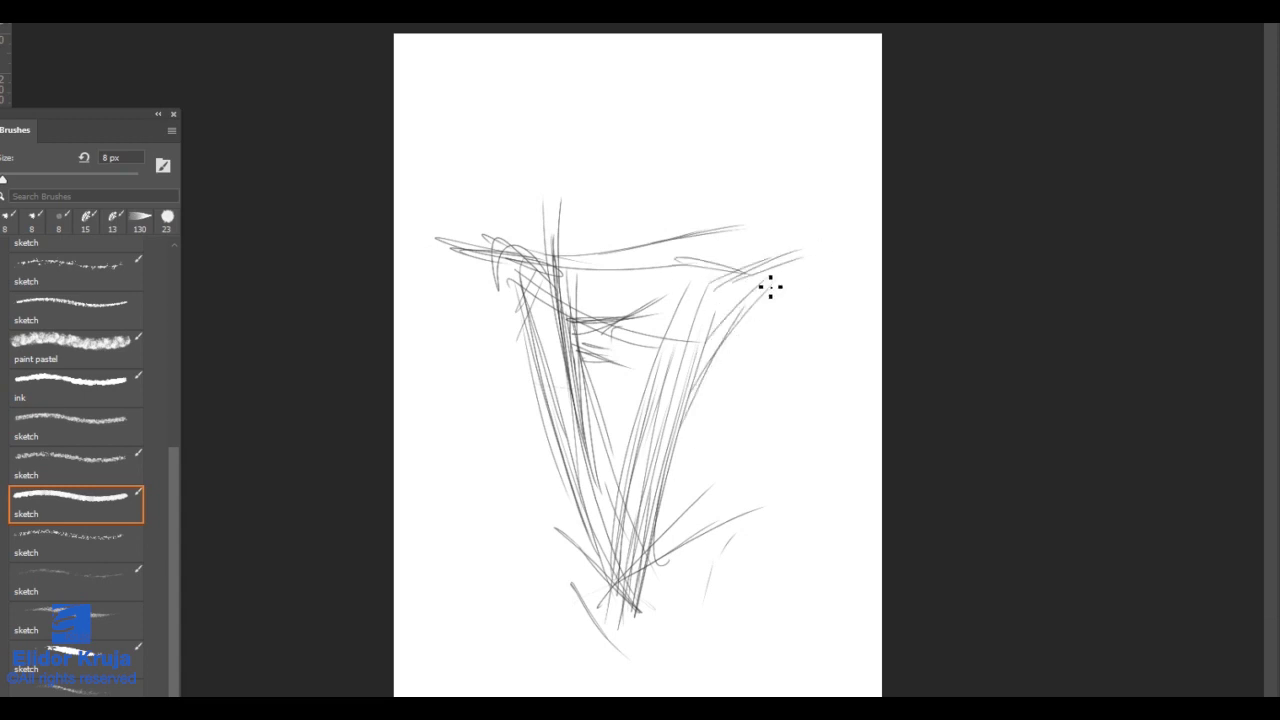
pyautogui.moveTo(471, 253); pyautogui.dragTo(620, 103)
pyautogui.moveTo(560, 200); pyautogui.dragTo(640, 95)
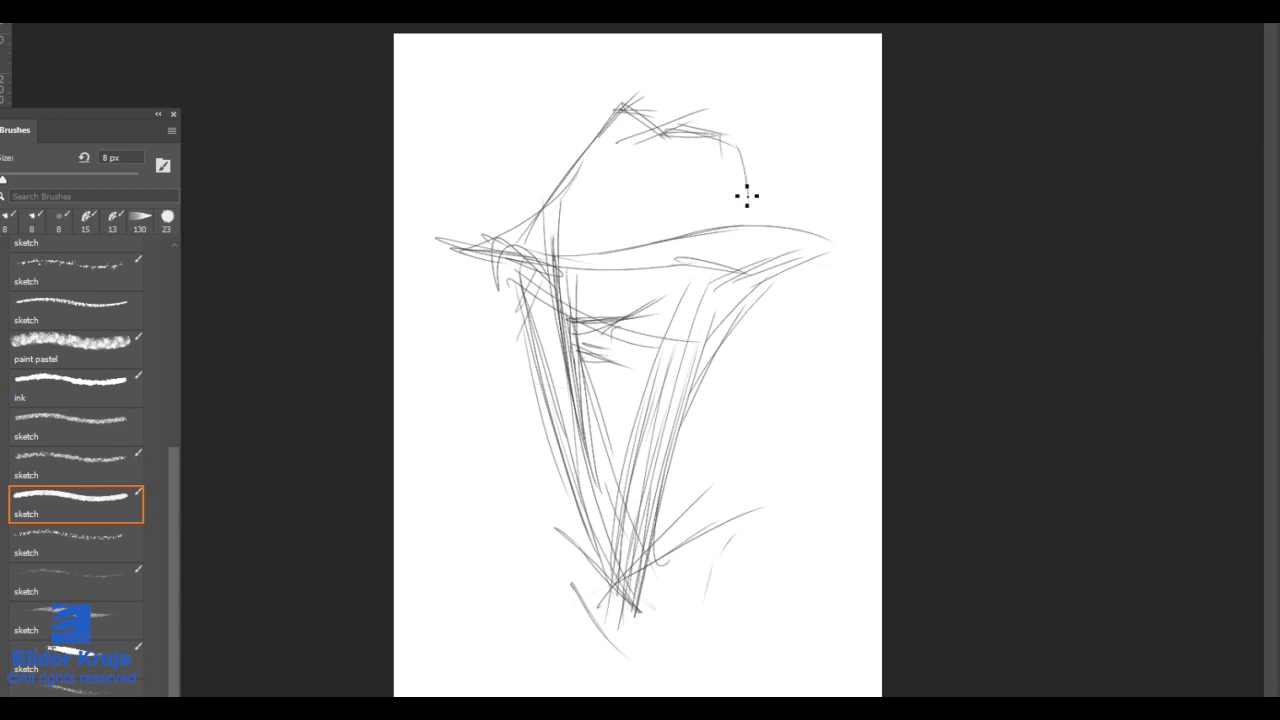
pyautogui.moveTo(735, 128); pyautogui.dragTo(750, 232)
pyautogui.moveTo(710, 218); pyautogui.dragTo(758, 232)
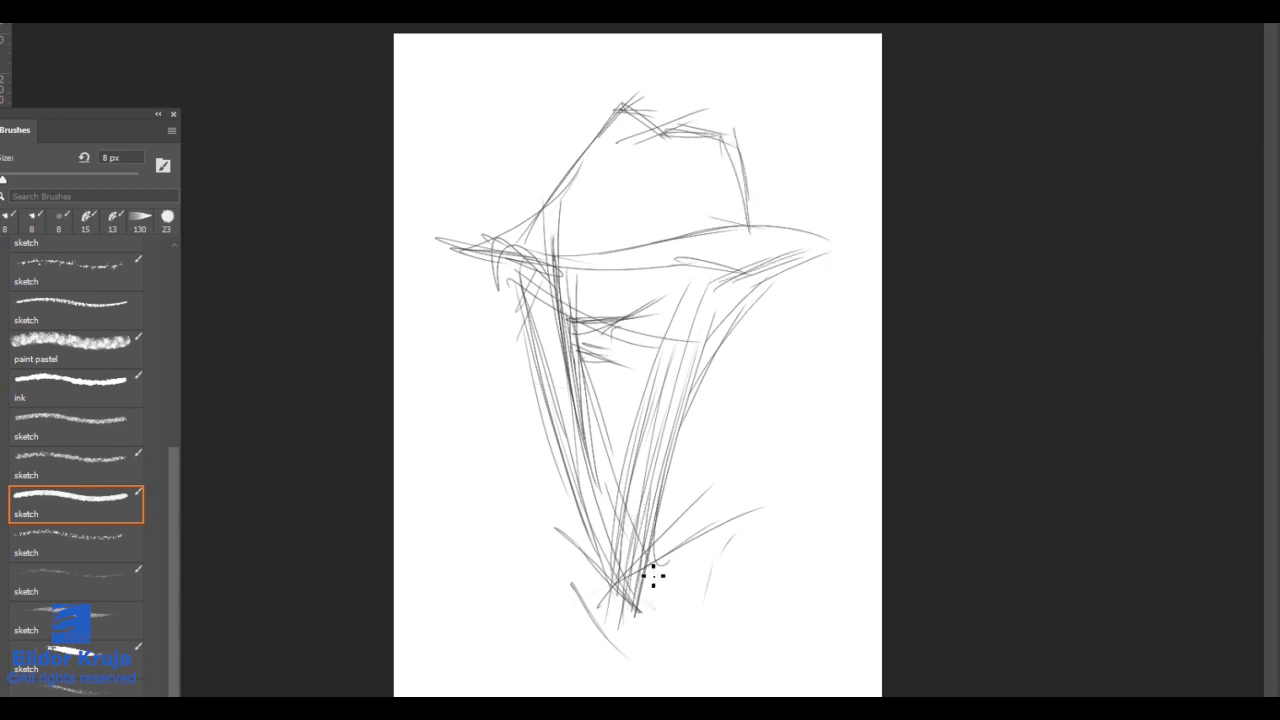
# Step: Sketch the raised collar on both sides of the chin and the coat lines running down from it
pyautogui.moveTo(622, 552)
pyautogui.mouseDown()
pyautogui.moveTo(740, 480)
pyautogui.moveTo(780, 433)
pyautogui.mouseUp()
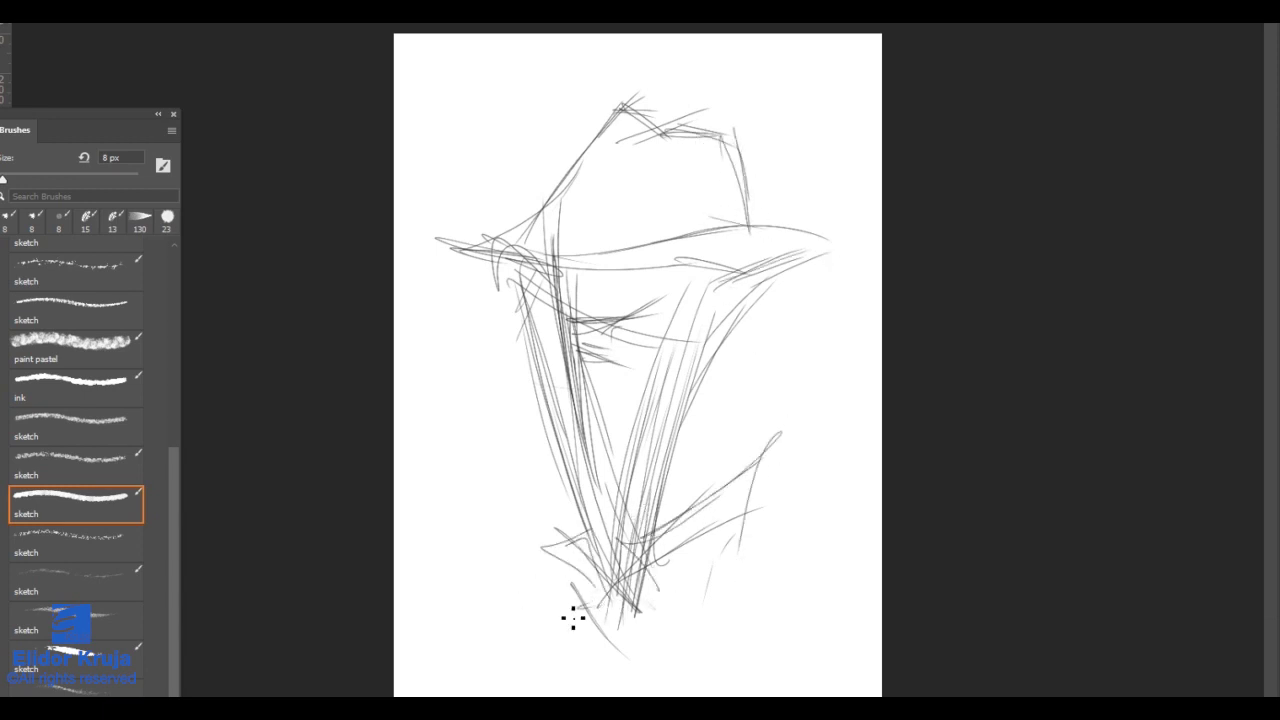
pyautogui.moveTo(600, 697); pyautogui.dragTo(660, 570)
pyautogui.moveTo(704, 374); pyautogui.dragTo(652, 598)
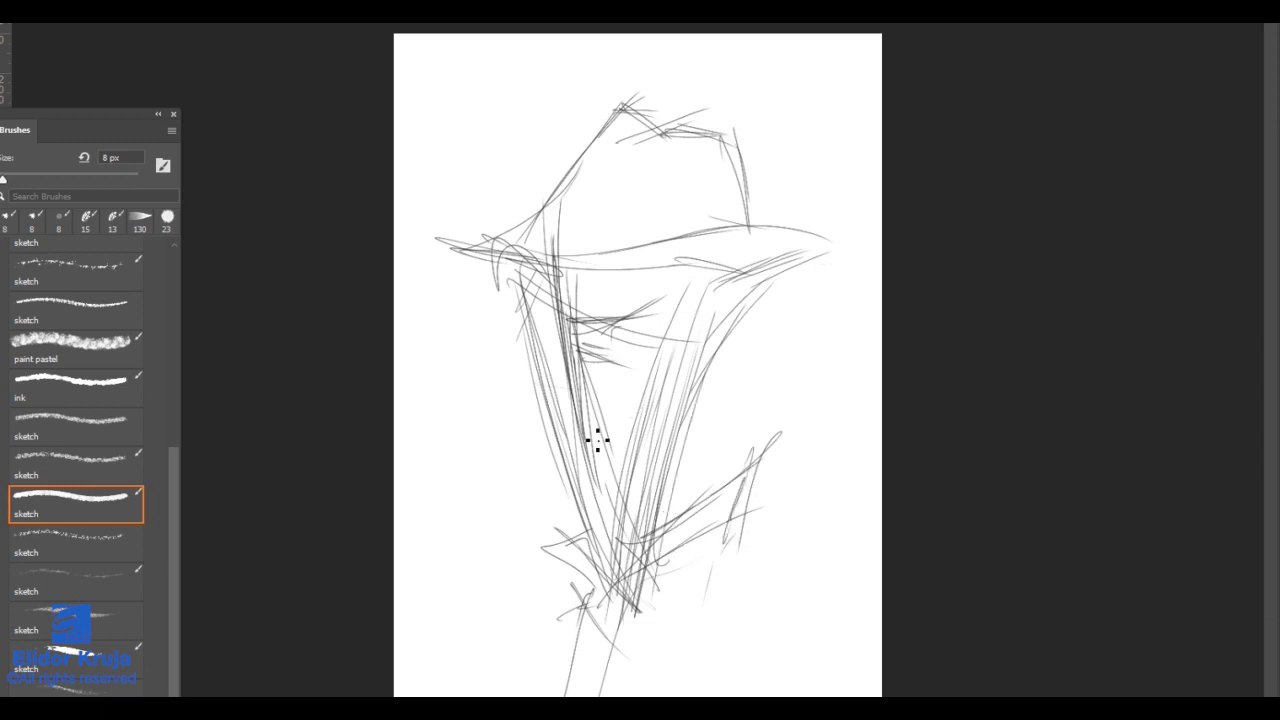
# Step: Sketch the pointed nose tip and the nostril at the lower end of the nose lines
pyautogui.moveTo(569, 391); pyautogui.dragTo(588, 371)
pyautogui.moveTo(571, 258)
pyautogui.mouseDown()
pyautogui.moveTo(652, 630)
pyautogui.moveTo(605, 581)
pyautogui.moveTo(670, 614)
pyautogui.moveTo(672, 535)
pyautogui.mouseUp()
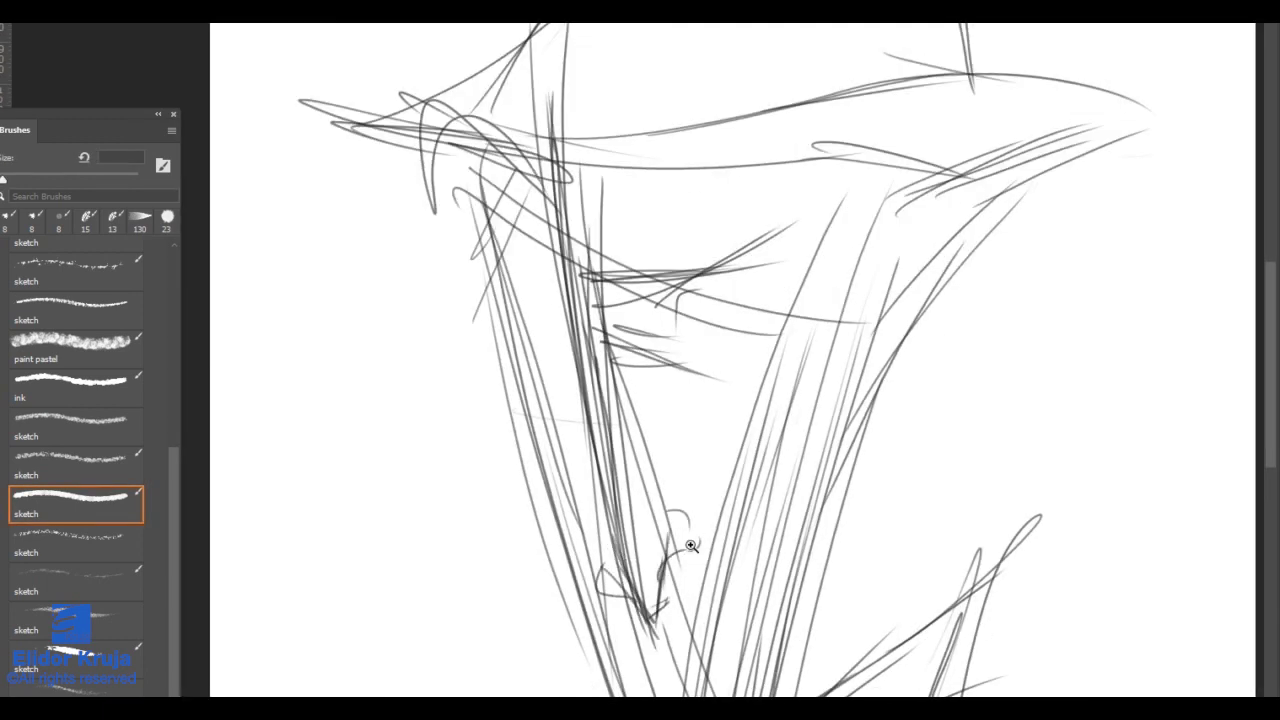
pyautogui.scroll(-2, 691, 545)
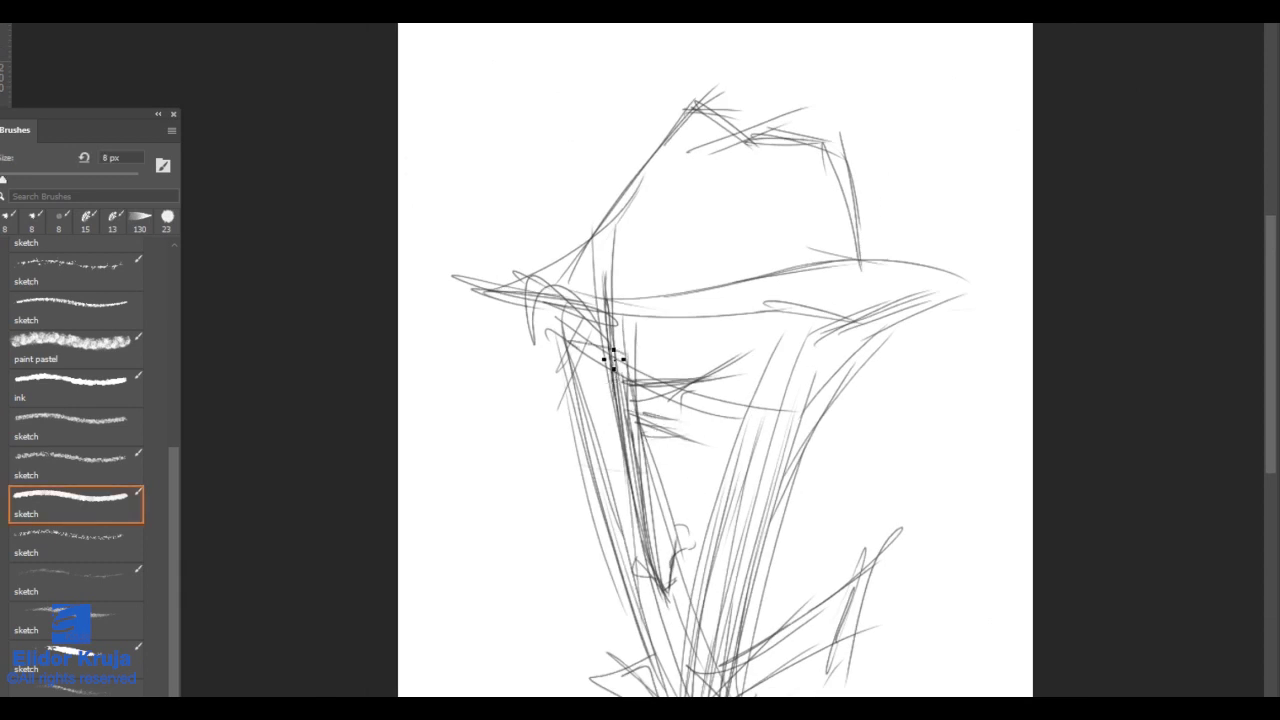
# Step: Sketch the curled left end of the hat brim, the left temple and cheekbone, and the right cheek curve
pyautogui.moveTo(613, 358); pyautogui.dragTo(551, 328)
pyautogui.moveTo(614, 496)
pyautogui.mouseDown()
pyautogui.moveTo(574, 429)
pyautogui.moveTo(558, 308)
pyautogui.moveTo(477, 290)
pyautogui.moveTo(647, 210)
pyautogui.mouseUp()
pyautogui.moveTo(646, 284); pyautogui.dragTo(606, 284)
pyautogui.moveTo(646, 383); pyautogui.dragTo(713, 368)
pyautogui.moveTo(666, 329); pyautogui.dragTo(649, 342)
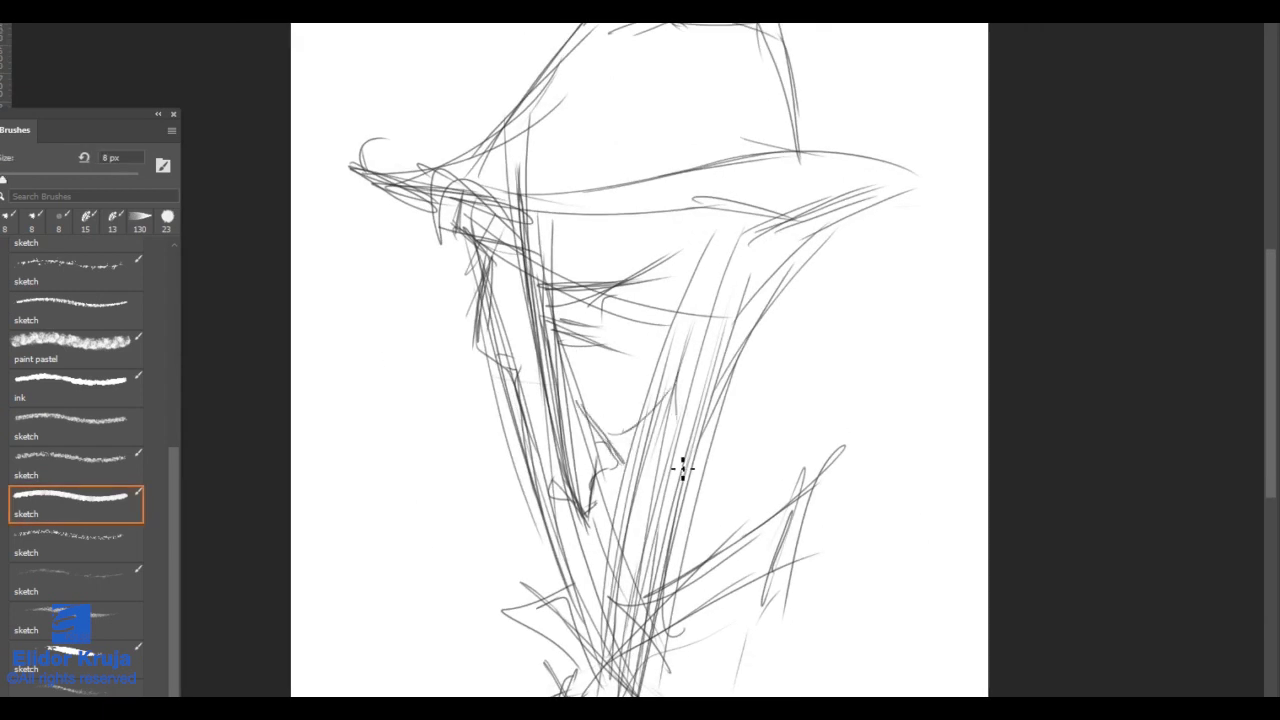
# Step: Sketch the ear beneath the right side of the brim and strengthen the jawline next to it
pyautogui.moveTo(682, 468); pyautogui.dragTo(662, 409)
pyautogui.moveTo(672, 531); pyautogui.dragTo(678, 549)
pyautogui.moveTo(716, 434)
pyautogui.mouseDown()
pyautogui.moveTo(763, 294)
pyautogui.moveTo(792, 286)
pyautogui.moveTo(757, 379)
pyautogui.moveTo(754, 366)
pyautogui.moveTo(728, 381)
pyautogui.moveTo(785, 287)
pyautogui.mouseUp()
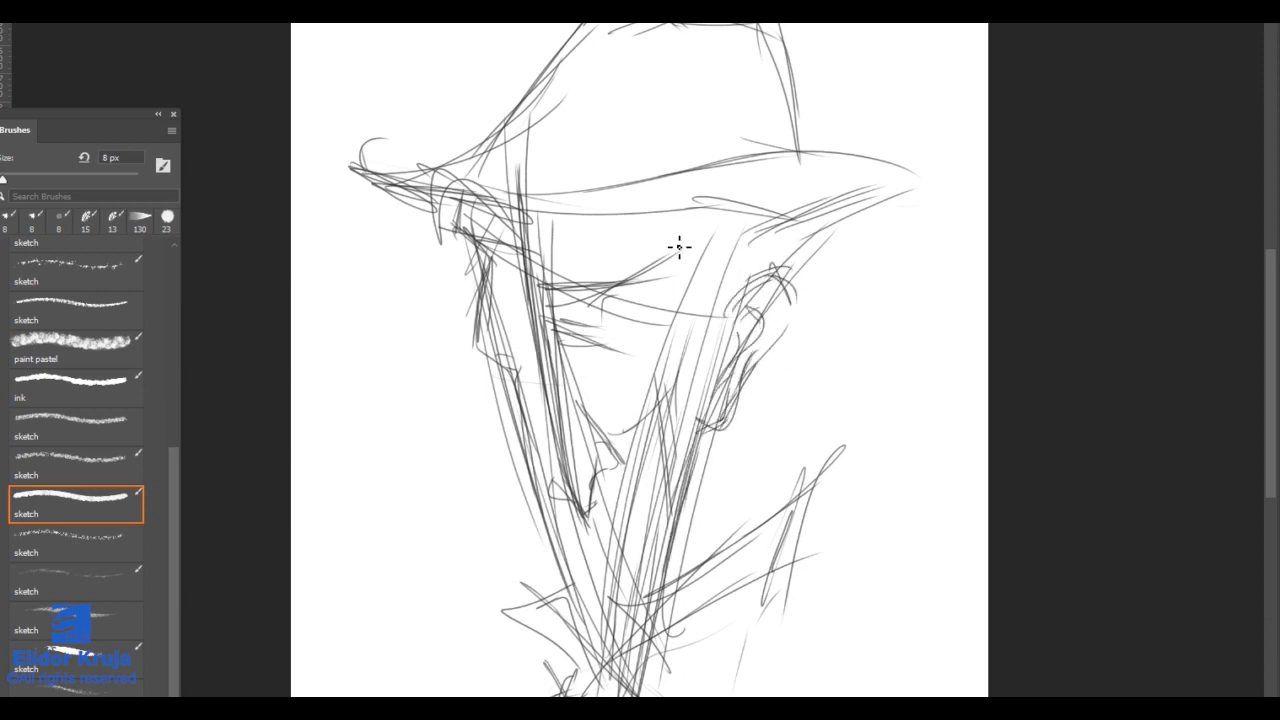
# Step: Sketch the underside and folded edge of the brim's right side and connect it to the ear
pyautogui.moveTo(640, 240); pyautogui.dragTo(734, 226)
pyautogui.moveTo(630, 218)
pyautogui.mouseDown()
pyautogui.moveTo(806, 212)
pyautogui.moveTo(814, 171)
pyautogui.moveTo(877, 197)
pyautogui.moveTo(851, 243)
pyautogui.moveTo(815, 234)
pyautogui.mouseUp()
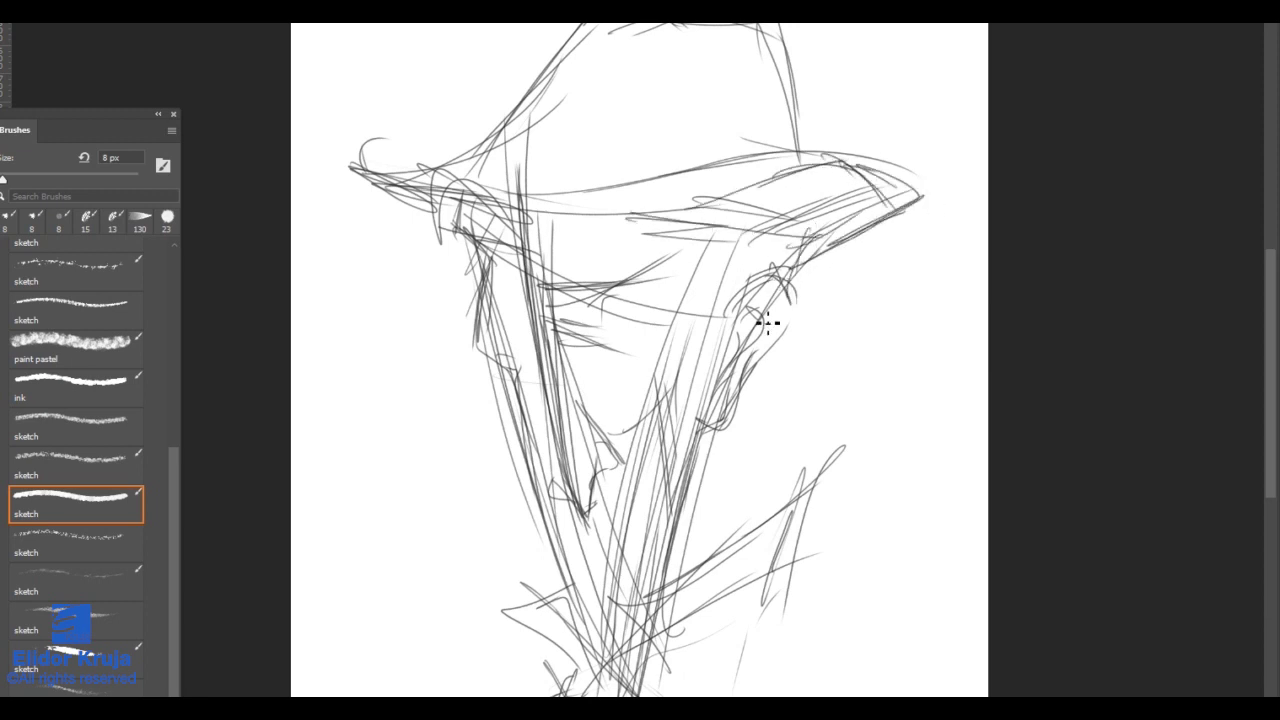
pyautogui.moveTo(779, 366); pyautogui.dragTo(835, 360)
pyautogui.moveTo(787, 246); pyautogui.dragTo(807, 322)
# Step: Sketch the right shoulder line and add strokes to both sides of the coat collar
pyautogui.moveTo(636, 416); pyautogui.dragTo(522, 456)
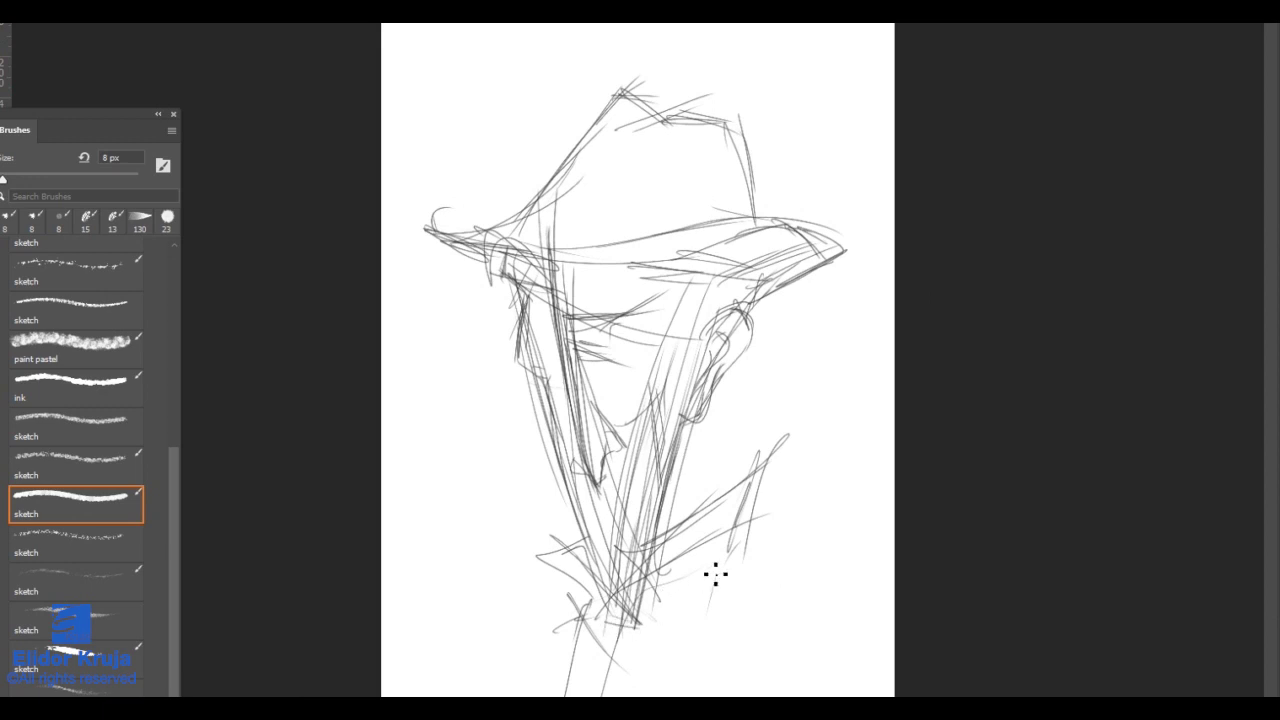
pyautogui.moveTo(740, 566); pyautogui.dragTo(752, 536)
pyautogui.moveTo(655, 652)
pyautogui.mouseDown()
pyautogui.moveTo(737, 556)
pyautogui.moveTo(806, 651)
pyautogui.mouseUp()
pyautogui.moveTo(740, 578); pyautogui.dragTo(818, 692)
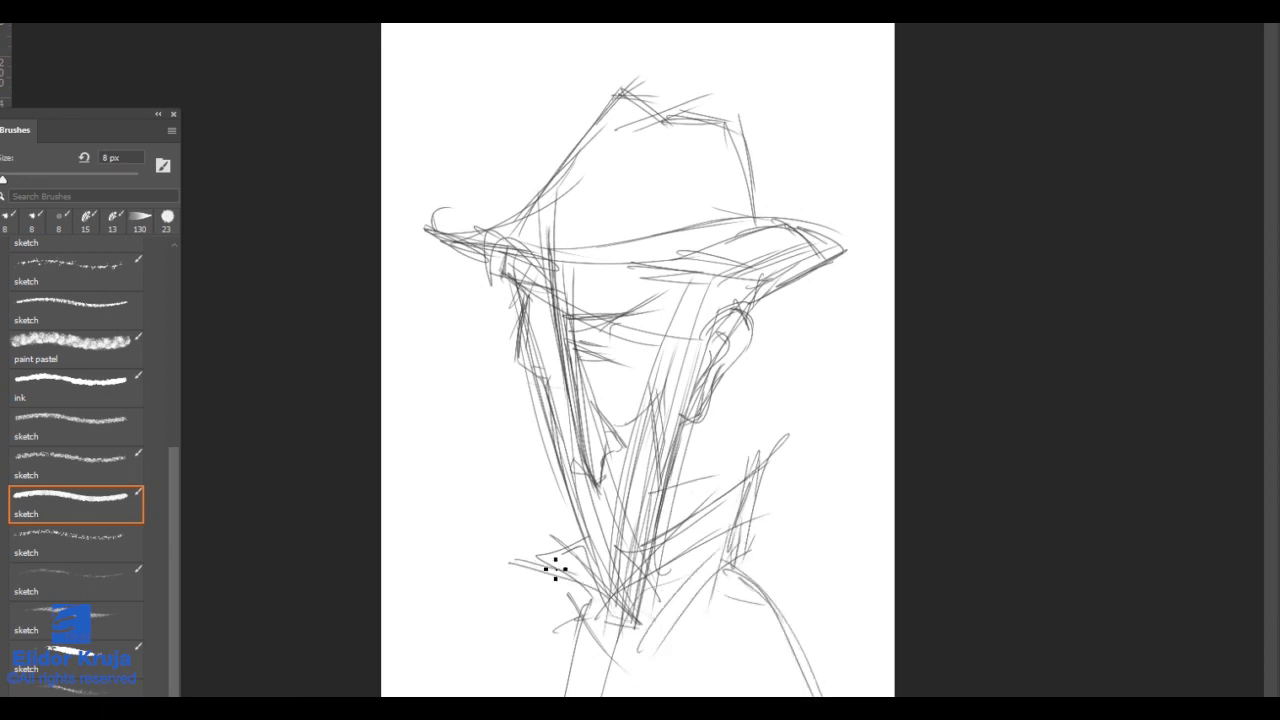
# Step: Sketch the mouth line, the left eye socket and the rough upper and lower lids of the right eye
pyautogui.scroll(1, 580, 509)
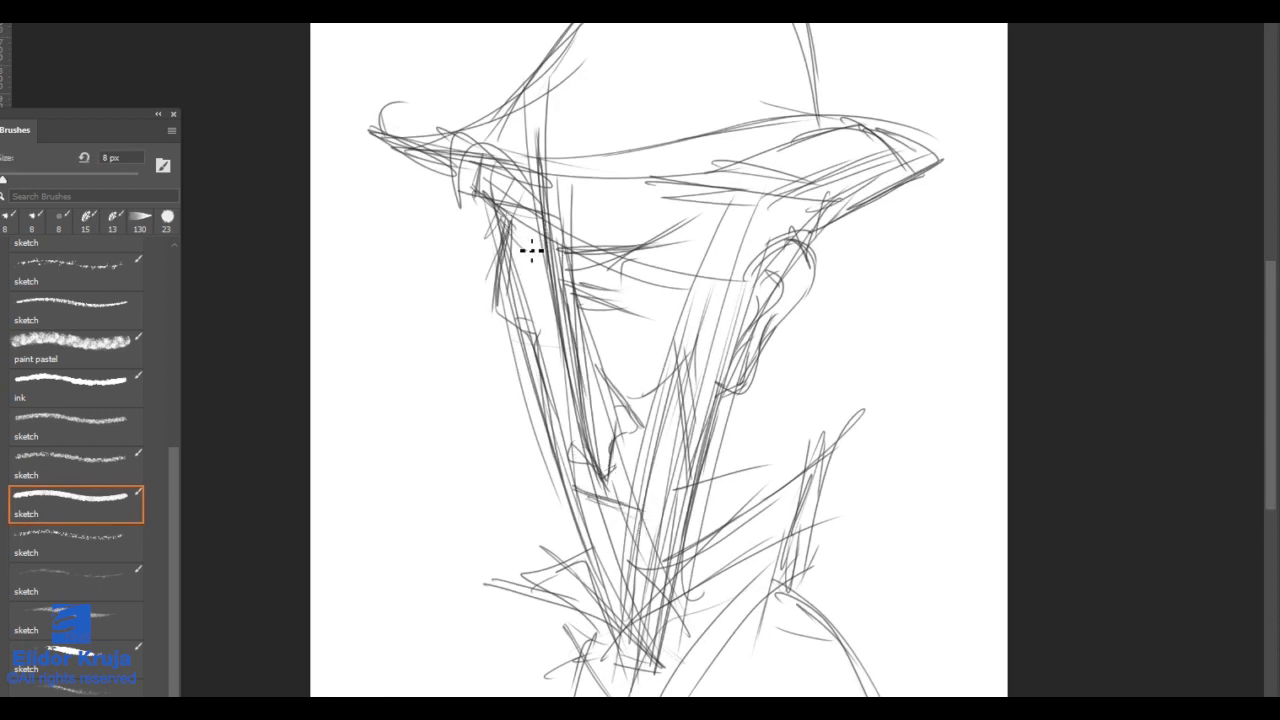
pyautogui.scroll(1, 531, 251)
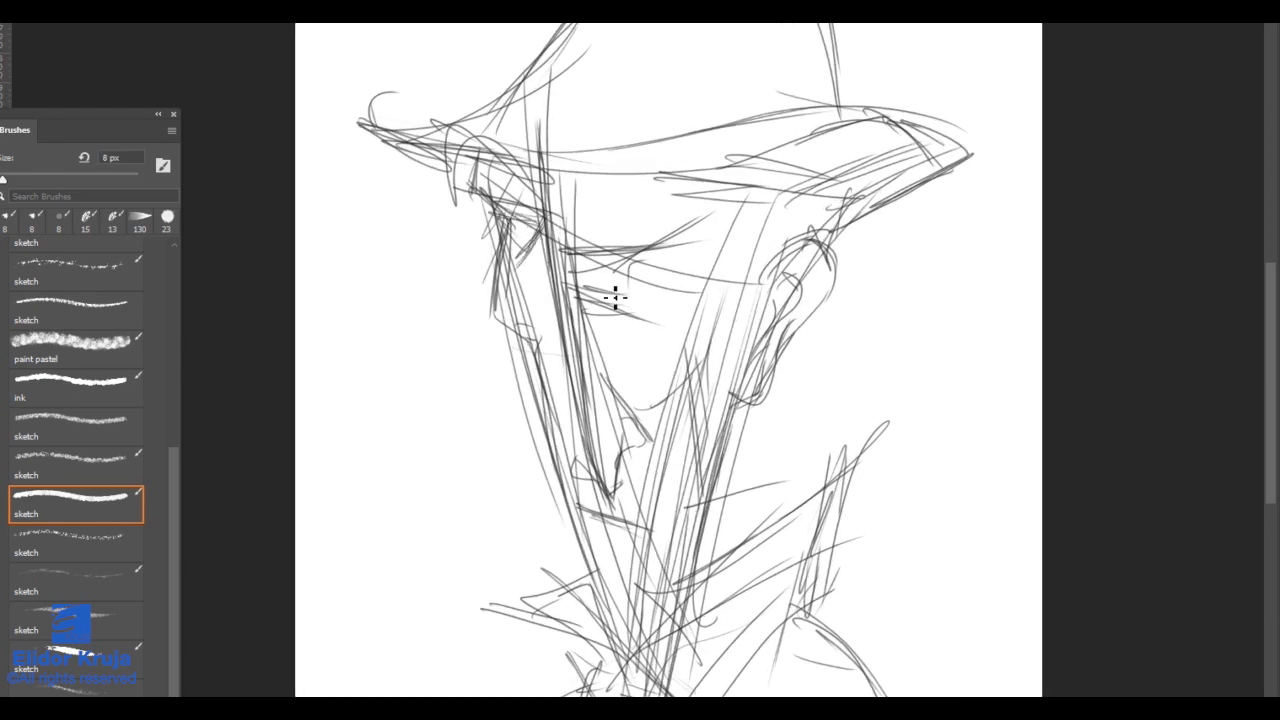
pyautogui.moveTo(618, 301); pyautogui.dragTo(768, 253)
pyautogui.scroll(3, 624, 268)
pyautogui.moveTo(862, 281); pyautogui.dragTo(730, 260)
pyautogui.moveTo(648, 298)
pyautogui.mouseDown()
pyautogui.moveTo(528, 365)
pyautogui.moveTo(631, 397)
pyautogui.mouseUp()
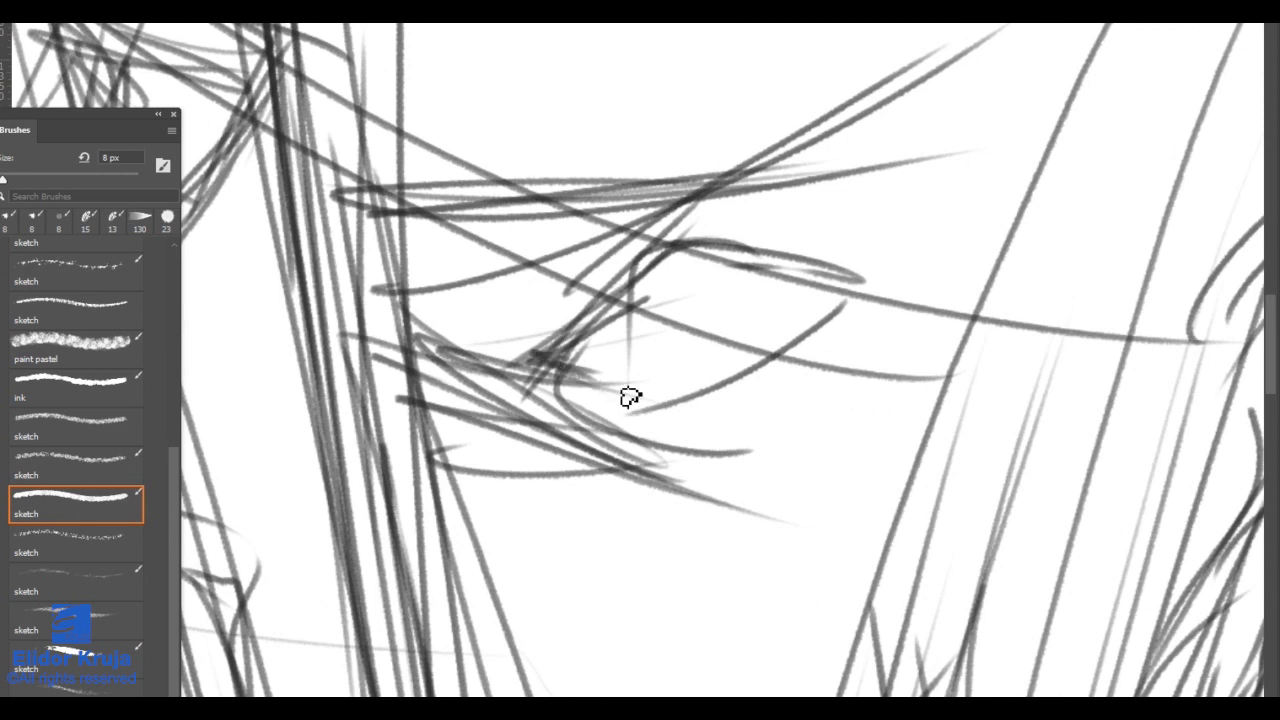
# Step: Refine the right eye's corner, add its round iris and reinforce the frowning brow above it
pyautogui.moveTo(562, 360)
pyautogui.mouseDown()
pyautogui.moveTo(606, 387)
pyautogui.moveTo(543, 354)
pyautogui.moveTo(670, 254)
pyautogui.mouseUp()
pyautogui.moveTo(692, 219); pyautogui.dragTo(608, 260)
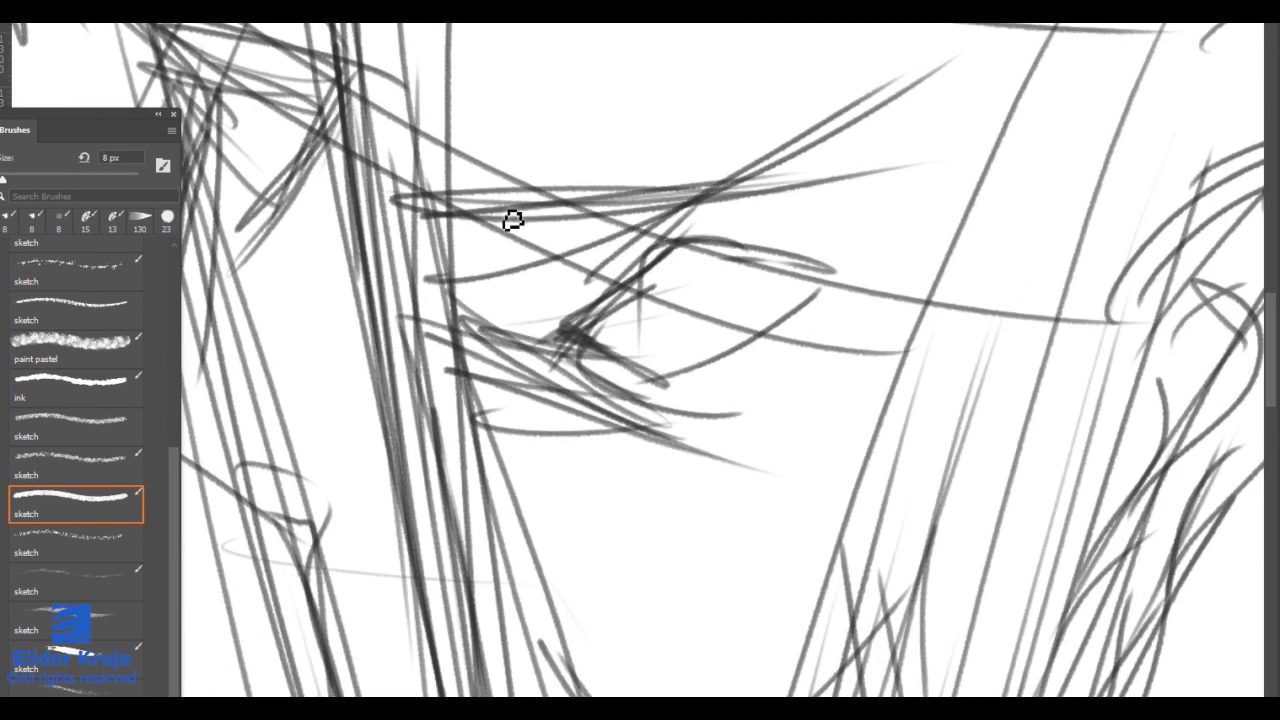
pyautogui.moveTo(508, 217)
pyautogui.mouseDown()
pyautogui.moveTo(960, 175)
pyautogui.moveTo(965, 132)
pyautogui.mouseUp()
pyautogui.moveTo(691, 323)
pyautogui.mouseDown()
pyautogui.moveTo(745, 252)
pyautogui.moveTo(640, 289)
pyautogui.moveTo(757, 289)
pyautogui.moveTo(769, 331)
pyautogui.moveTo(715, 323)
pyautogui.moveTo(657, 383)
pyautogui.moveTo(766, 329)
pyautogui.moveTo(774, 366)
pyautogui.moveTo(806, 281)
pyautogui.moveTo(626, 305)
pyautogui.mouseUp()
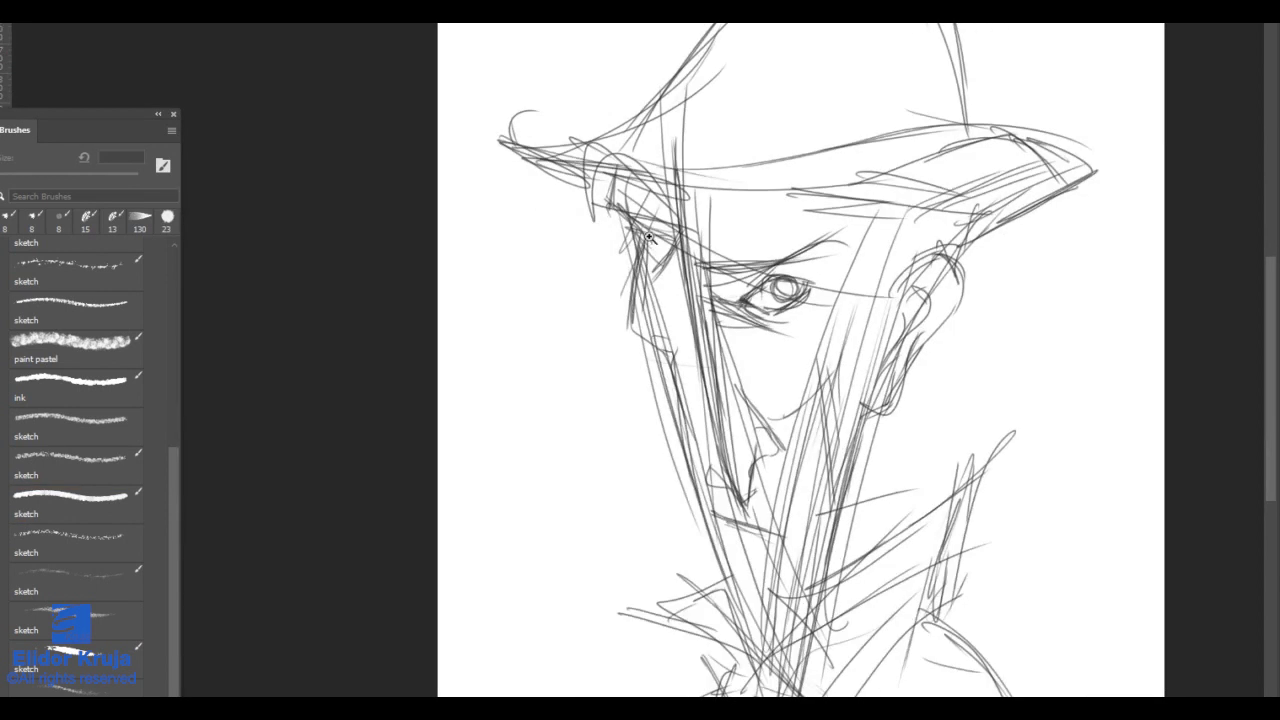
# Step: Sketch the left eye with its round iris beneath the left brow
pyautogui.moveTo(649, 238)
pyautogui.mouseDown()
pyautogui.moveTo(667, 277)
pyautogui.moveTo(707, 292)
pyautogui.moveTo(647, 237)
pyautogui.moveTo(665, 261)
pyautogui.moveTo(727, 265)
pyautogui.moveTo(660, 241)
pyautogui.moveTo(699, 256)
pyautogui.moveTo(672, 231)
pyautogui.moveTo(715, 243)
pyautogui.moveTo(650, 223)
pyautogui.moveTo(683, 222)
pyautogui.moveTo(732, 257)
pyautogui.mouseUp()
pyautogui.hotkey('ctrl', '0')
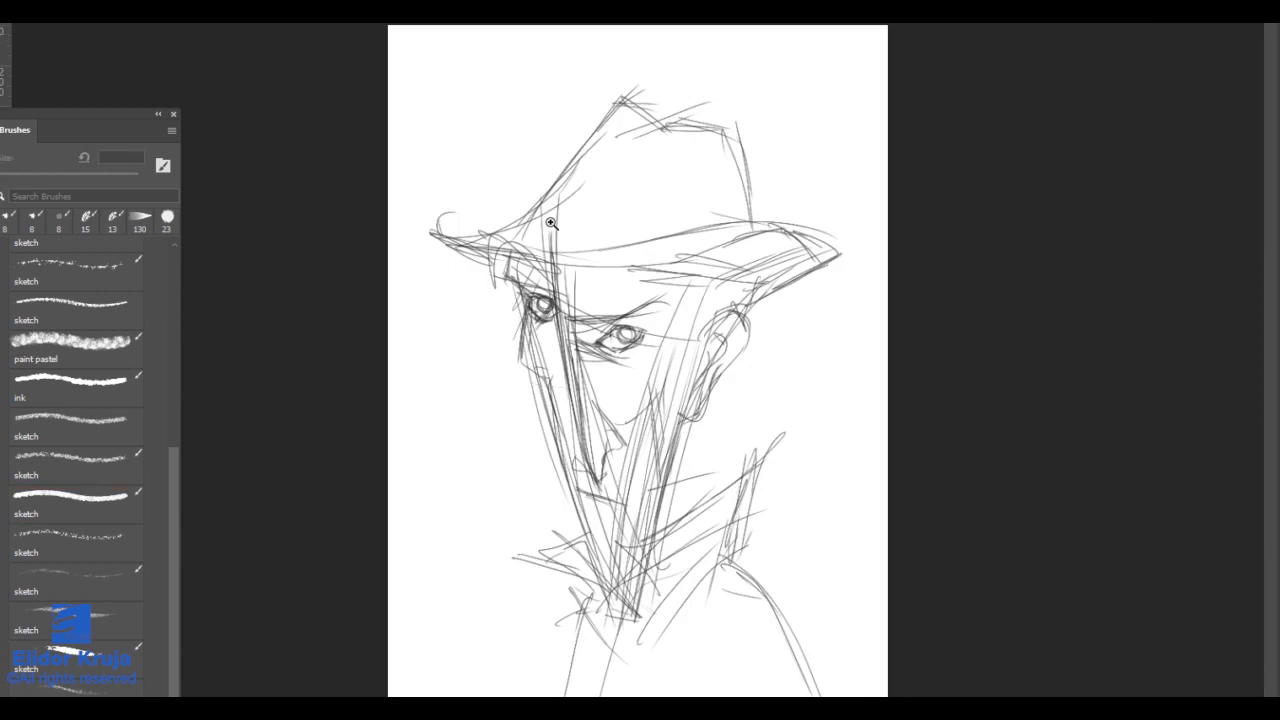
pyautogui.moveTo(578, 490)
pyautogui.mouseDown()
pyautogui.moveTo(638, 487)
pyautogui.moveTo(616, 455)
pyautogui.moveTo(578, 526)
pyautogui.moveTo(588, 483)
pyautogui.moveTo(544, 530)
pyautogui.mouseUp()
pyautogui.moveTo(521, 298); pyautogui.dragTo(553, 327)
# Step: Reinforce the left cheek contour and add loose strokes from the right cheek down towards the chin
pyautogui.moveTo(537, 316); pyautogui.dragTo(556, 414)
pyautogui.moveTo(545, 306); pyautogui.dragTo(526, 307)
pyautogui.moveTo(591, 272); pyautogui.dragTo(607, 253)
pyautogui.moveTo(644, 516); pyautogui.dragTo(646, 415)
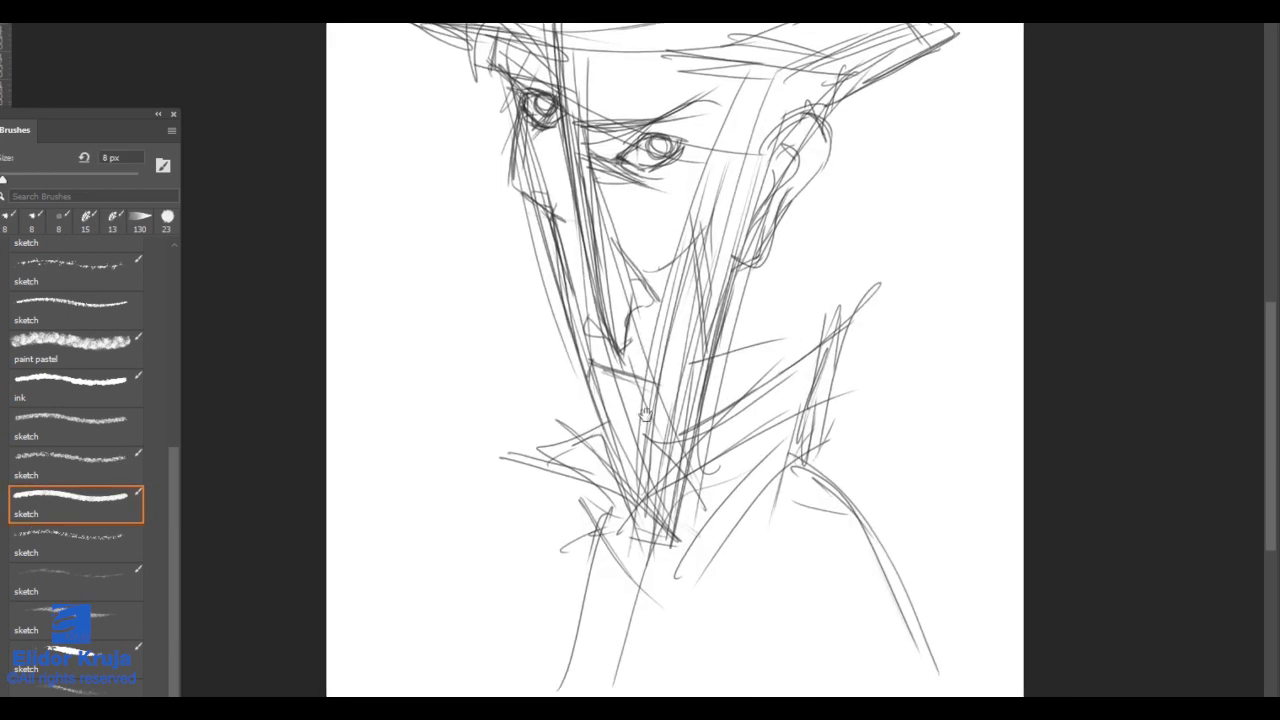
pyautogui.moveTo(610, 461)
pyautogui.mouseDown()
pyautogui.moveTo(674, 448)
pyautogui.moveTo(758, 388)
pyautogui.mouseUp()
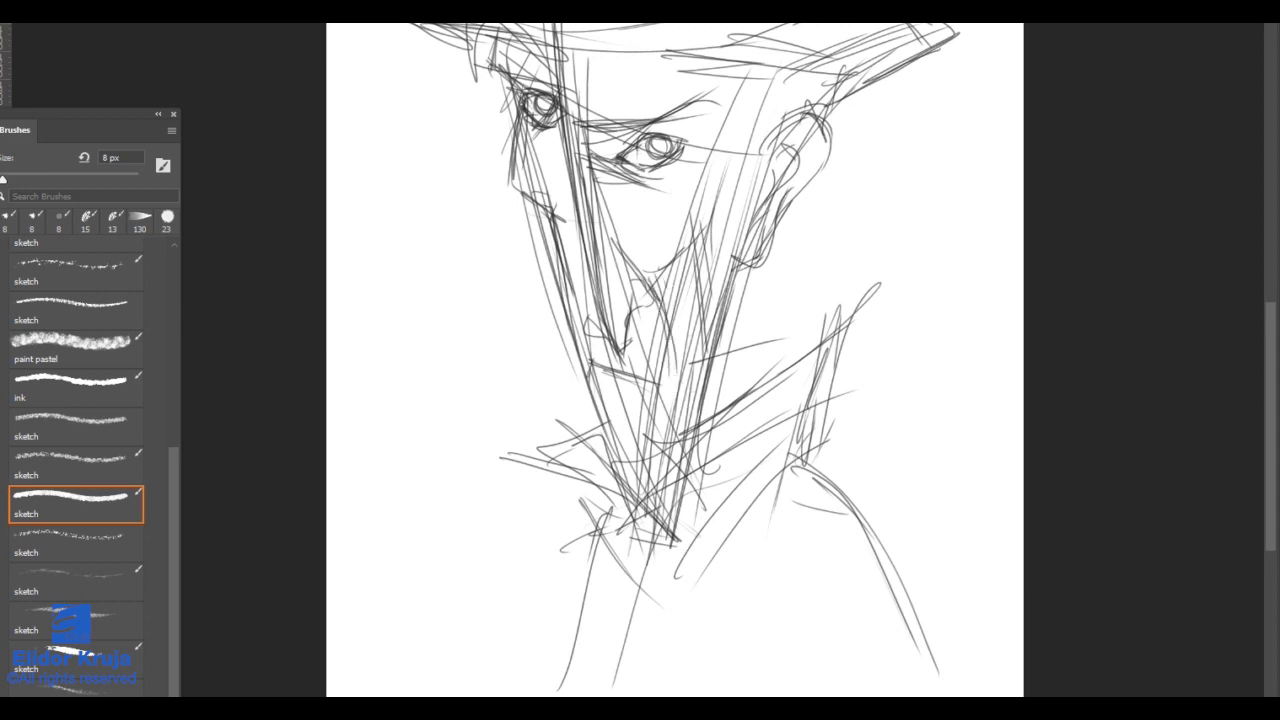
# Step: Fade the rough sketch to 50% opacity and draw the left eye's clean lids and iris over it
pyautogui.press('5')
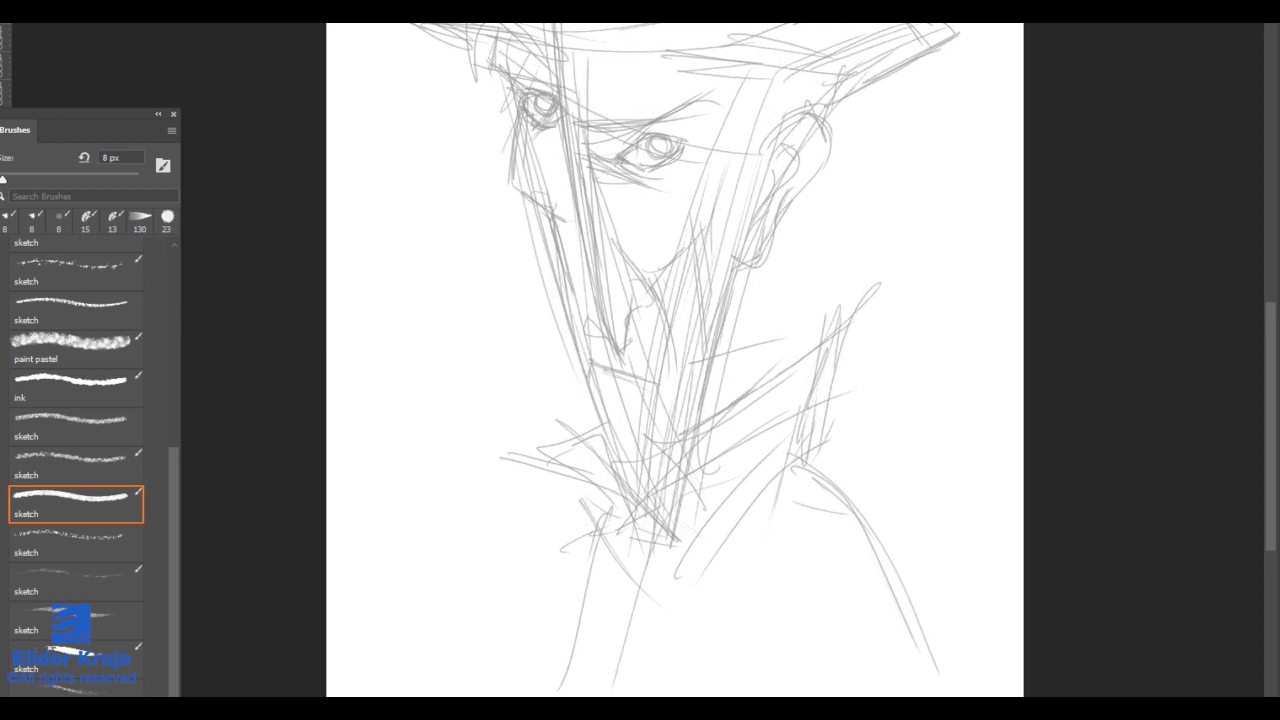
pyautogui.moveTo(601, 268); pyautogui.dragTo(646, 516)
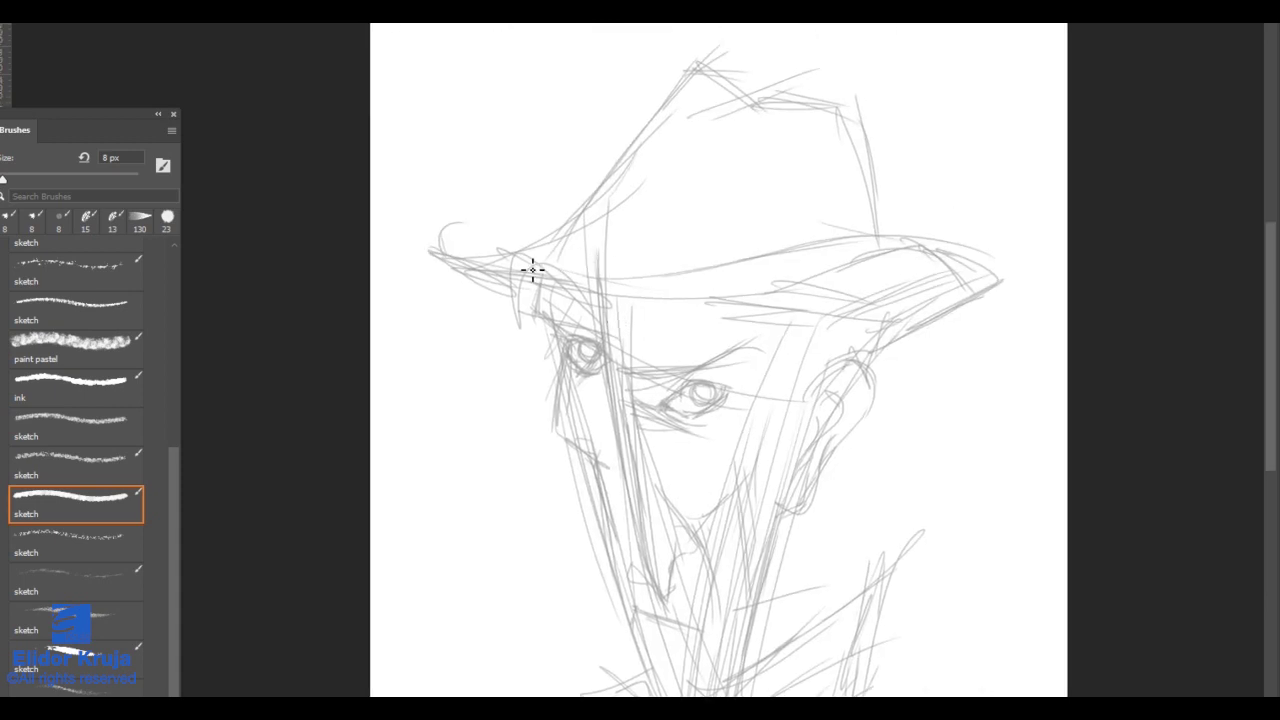
pyautogui.moveTo(533, 273); pyautogui.dragTo(561, 259)
pyautogui.scroll(2, 598, 367)
pyautogui.moveTo(588, 398)
pyautogui.mouseDown()
pyautogui.moveTo(594, 414)
pyautogui.moveTo(654, 440)
pyautogui.moveTo(604, 375)
pyautogui.mouseUp()
pyautogui.scroll(1, 604, 375)
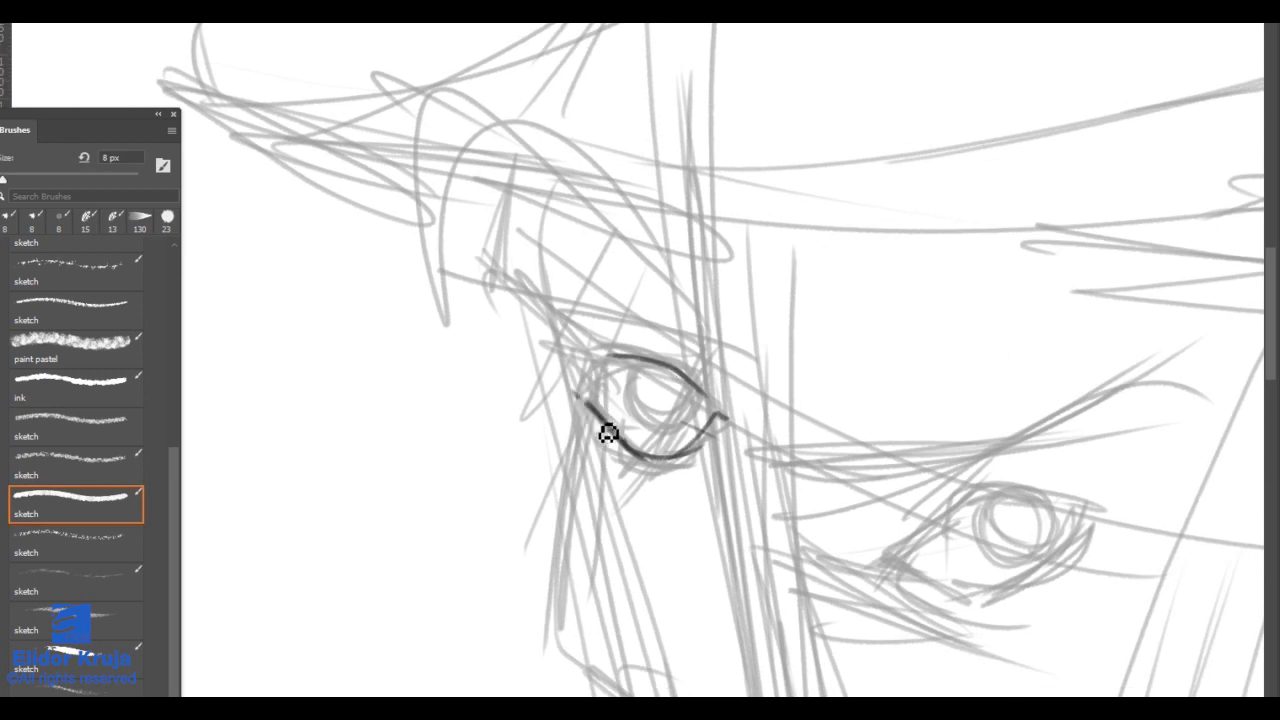
pyautogui.moveTo(606, 434)
pyautogui.mouseDown()
pyautogui.moveTo(600, 391)
pyautogui.moveTo(634, 393)
pyautogui.moveTo(662, 362)
pyautogui.mouseUp()
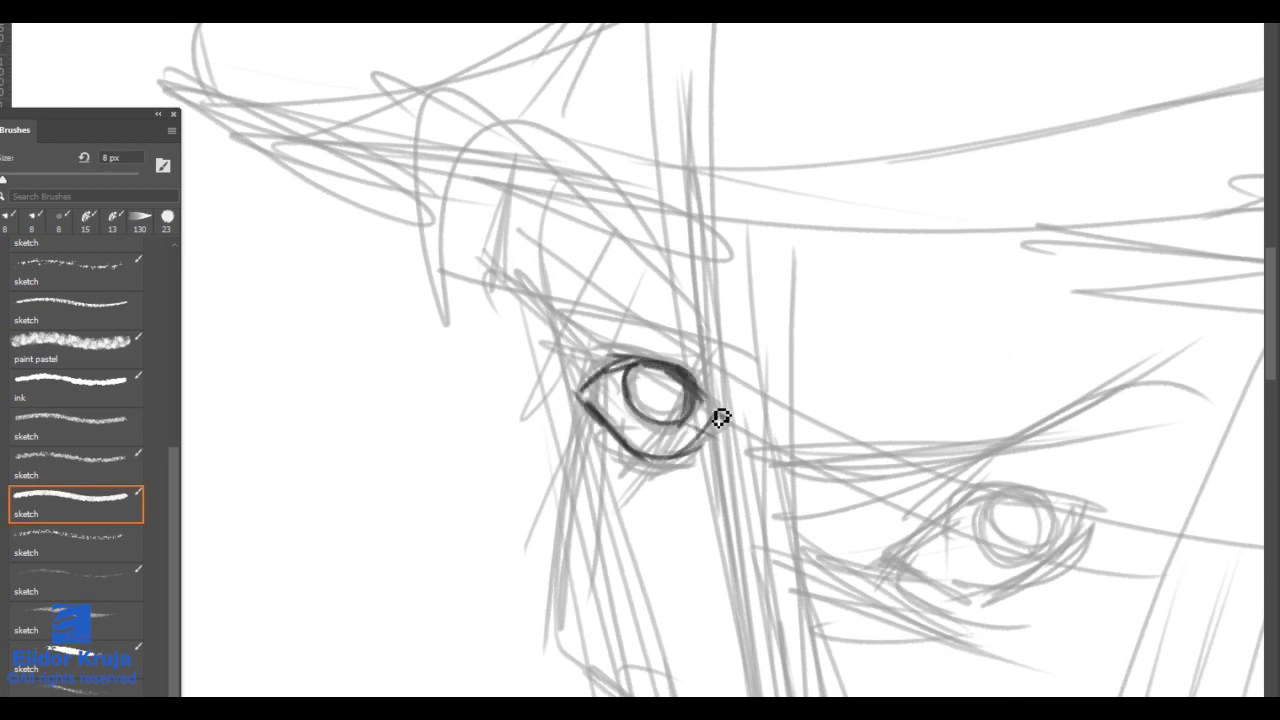
# Step: Draw the clean contour of the left temple and brow ridge down to the eye, plus the brow line above it
pyautogui.moveTo(522, 322); pyautogui.dragTo(580, 392)
pyautogui.moveTo(500, 276); pyautogui.dragTo(522, 322)
pyautogui.moveTo(528, 198)
pyautogui.mouseDown()
pyautogui.moveTo(520, 260)
pyautogui.moveTo(535, 338)
pyautogui.mouseUp()
pyautogui.moveTo(565, 340); pyautogui.dragTo(477, 371)
pyautogui.moveTo(605, 420); pyautogui.dragTo(672, 361)
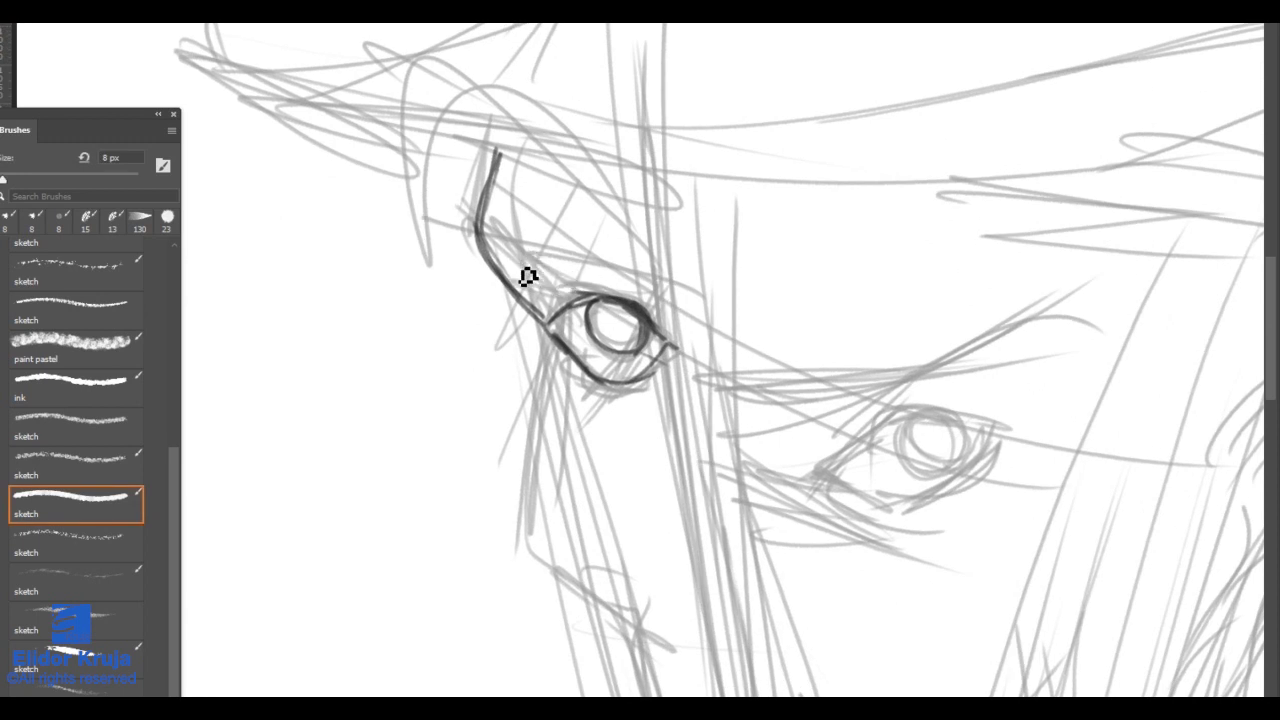
pyautogui.moveTo(488, 232); pyautogui.dragTo(648, 301)
# Step: Draw the clean nose bridge line from the left eye's inner corner downward and the small left nostril
pyautogui.press('z')
pyautogui.moveTo(697, 391); pyautogui.dragTo(608, 184)
pyautogui.moveTo(590, 108)
pyautogui.mouseDown()
pyautogui.moveTo(611, 162)
pyautogui.moveTo(651, 420)
pyautogui.moveTo(657, 505)
pyautogui.moveTo(622, 530)
pyautogui.mouseUp()
pyautogui.moveTo(634, 543); pyautogui.dragTo(668, 549)
pyautogui.moveTo(645, 493); pyautogui.dragTo(636, 543)
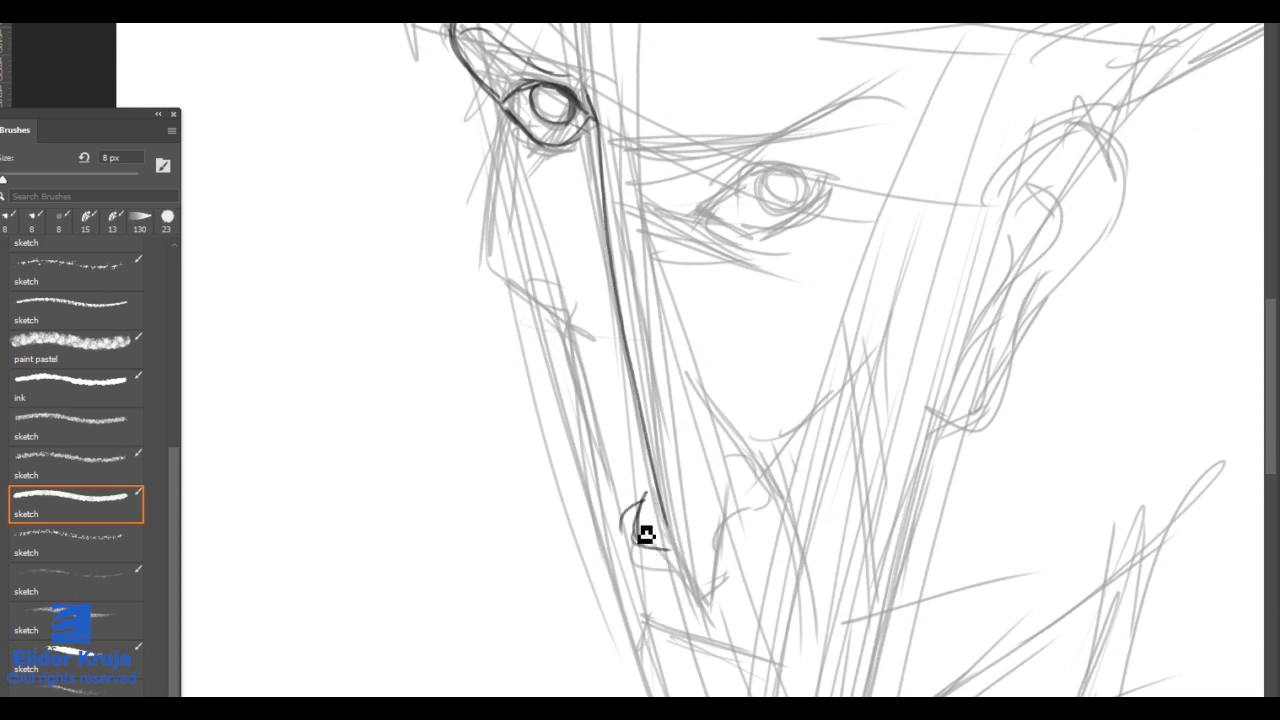
# Step: Undo the oversized erasure and switch the eraser to the Hard Round brush from General Brushes
pyautogui.press('e')
pyautogui.click(632, 400)
pyautogui.hotkey('ctrl', 'z')
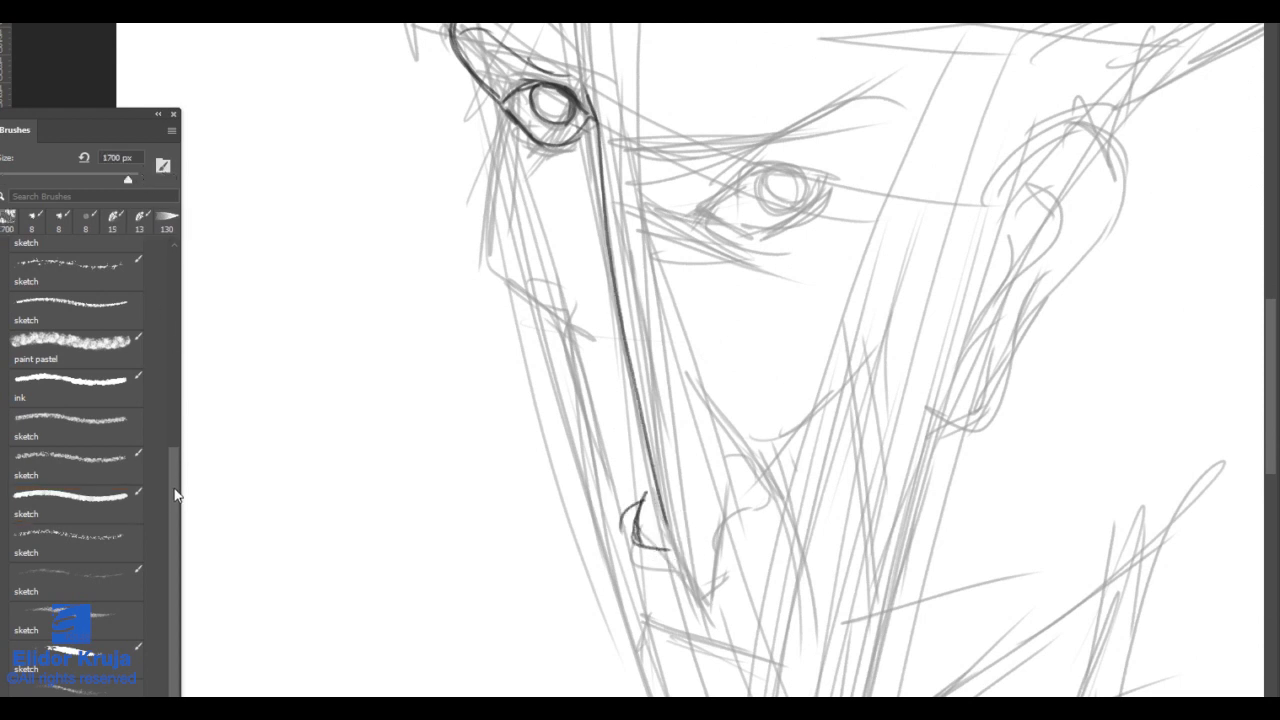
pyautogui.scroll(10, 101, 276)
pyautogui.click(14, 256)
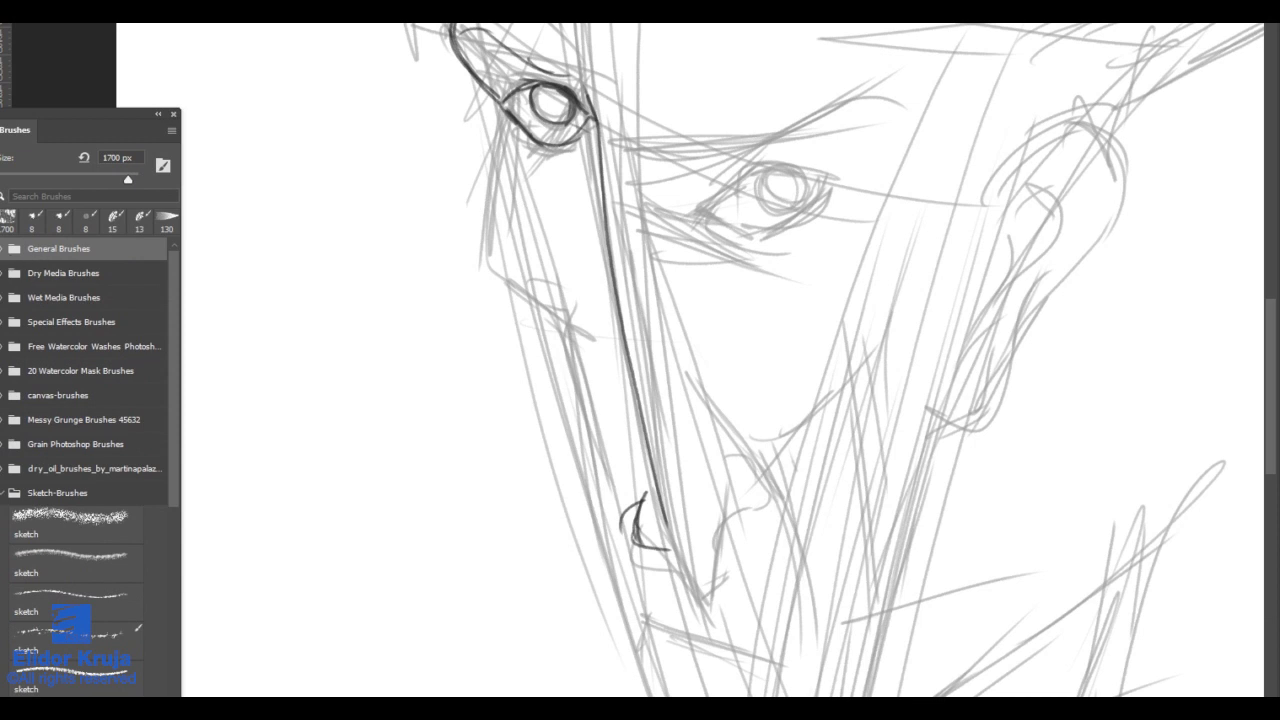
pyautogui.click(2, 249)
pyautogui.click(88, 307)
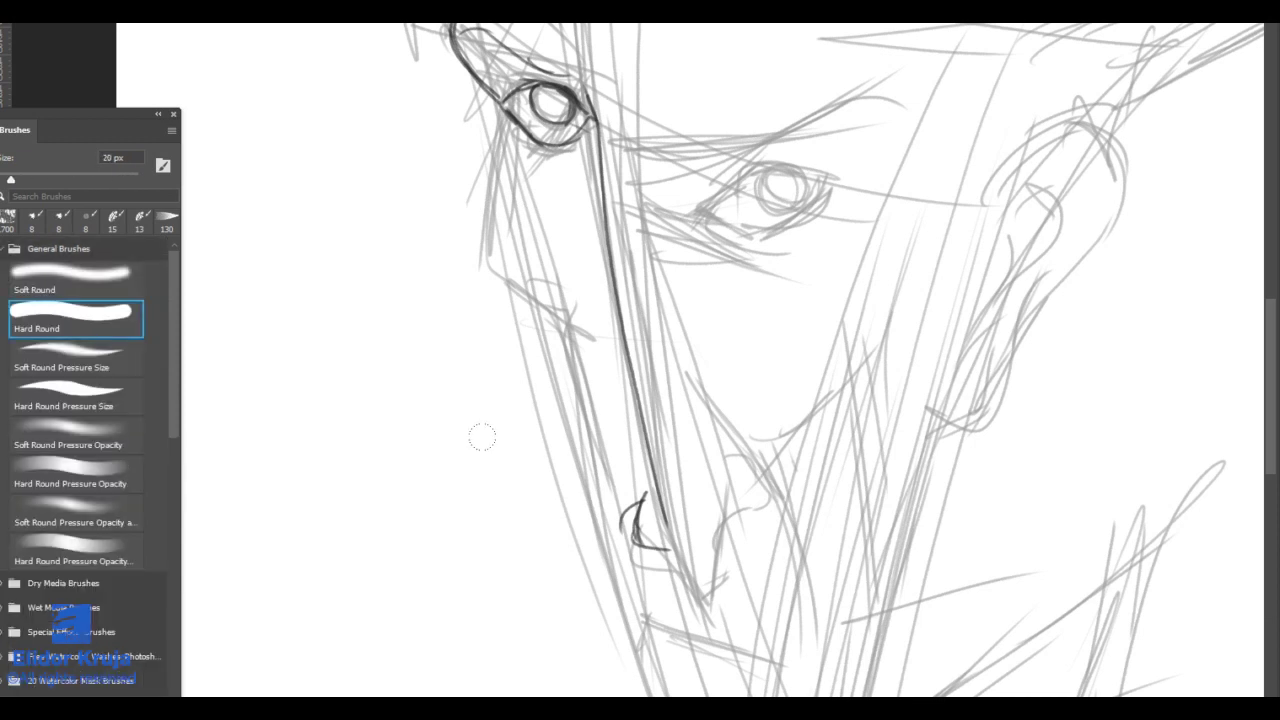
# Step: Lighten the left nostril lines and draw the clean pointed nose tip and right nostril with the sketch brush
pyautogui.press('b')
pyautogui.press('[')
pyautogui.moveTo(626, 546)
pyautogui.mouseDown()
pyautogui.moveTo(630, 512)
pyautogui.moveTo(657, 563)
pyautogui.moveTo(720, 594)
pyautogui.moveTo(722, 524)
pyautogui.moveTo(769, 503)
pyautogui.mouseUp()
pyautogui.press('b')
pyautogui.press(']')
pyautogui.press(']')
pyautogui.moveTo(715, 508)
pyautogui.mouseDown()
pyautogui.moveTo(743, 468)
pyautogui.moveTo(774, 498)
pyautogui.mouseUp()
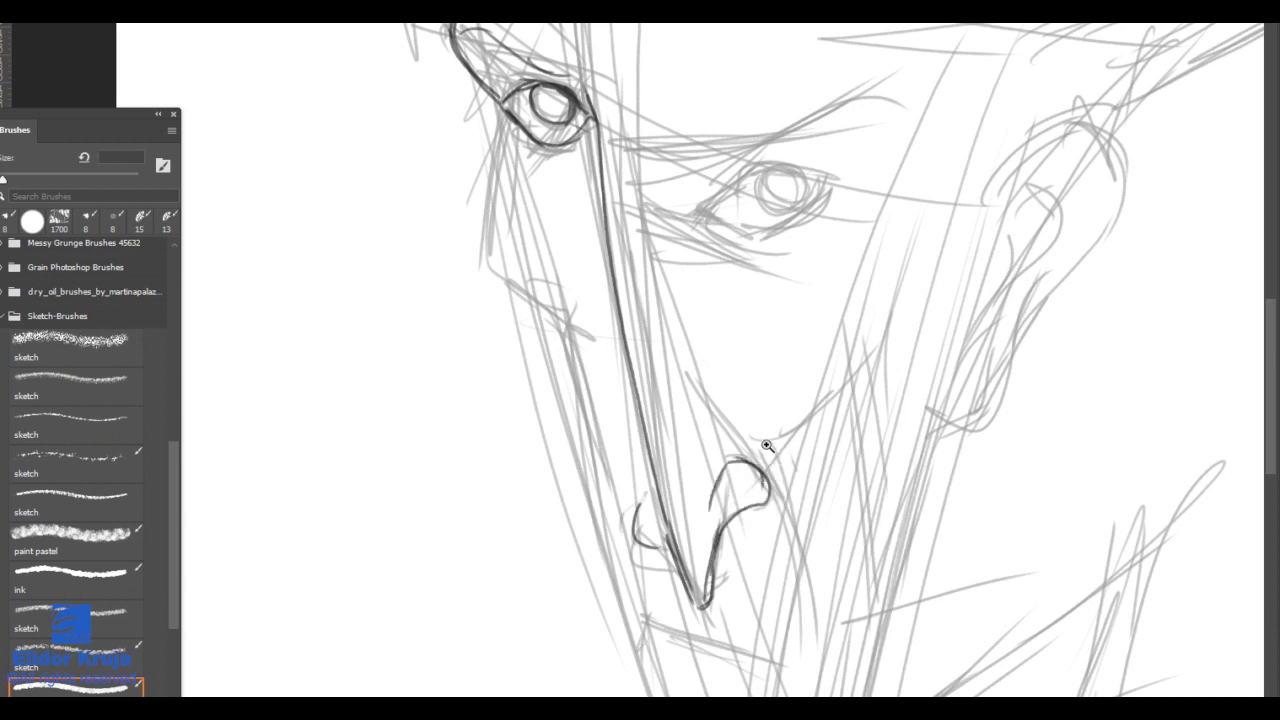
# Step: Draw the clean upper and lower lids, corners and round iris of the right eye
pyautogui.hotkey('ctrl', 'space')
pyautogui.moveTo(744, 371); pyautogui.dragTo(770, 267)
pyautogui.click(718, 228)
pyautogui.moveTo(590, 382)
pyautogui.mouseDown()
pyautogui.moveTo(649, 406)
pyautogui.moveTo(664, 332)
pyautogui.mouseUp()
pyautogui.moveTo(611, 384)
pyautogui.mouseDown()
pyautogui.moveTo(666, 404)
pyautogui.moveTo(734, 360)
pyautogui.mouseUp()
pyautogui.moveTo(652, 336)
pyautogui.mouseDown()
pyautogui.moveTo(736, 363)
pyautogui.moveTo(701, 385)
pyautogui.moveTo(706, 376)
pyautogui.moveTo(660, 369)
pyautogui.moveTo(574, 388)
pyautogui.mouseUp()
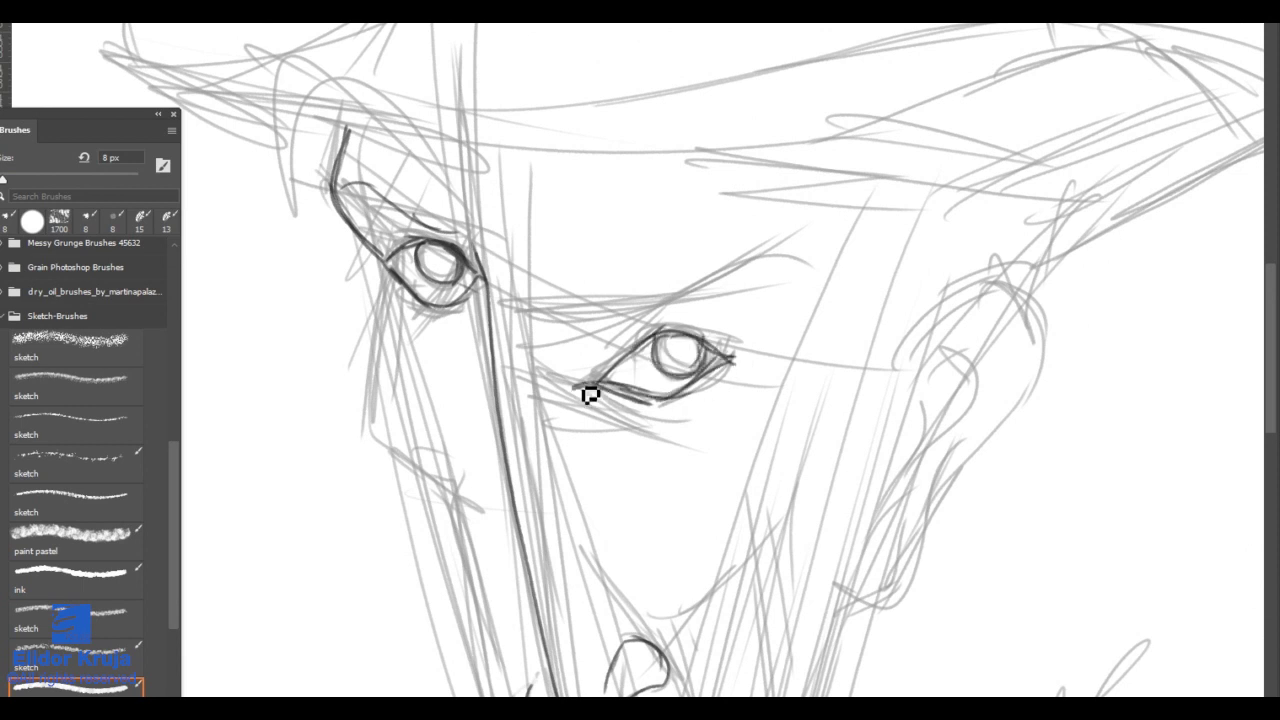
# Step: Draw the clean right eyebrow with its arched upper lines and the clean mouth line below the nose
pyautogui.moveTo(537, 340)
pyautogui.mouseDown()
pyautogui.moveTo(700, 286)
pyautogui.moveTo(795, 282)
pyautogui.moveTo(788, 303)
pyautogui.mouseUp()
pyautogui.moveTo(735, 268); pyautogui.dragTo(803, 287)
pyautogui.scroll(-1, 798, 291)
pyautogui.moveTo(671, 534); pyautogui.dragTo(661, 311)
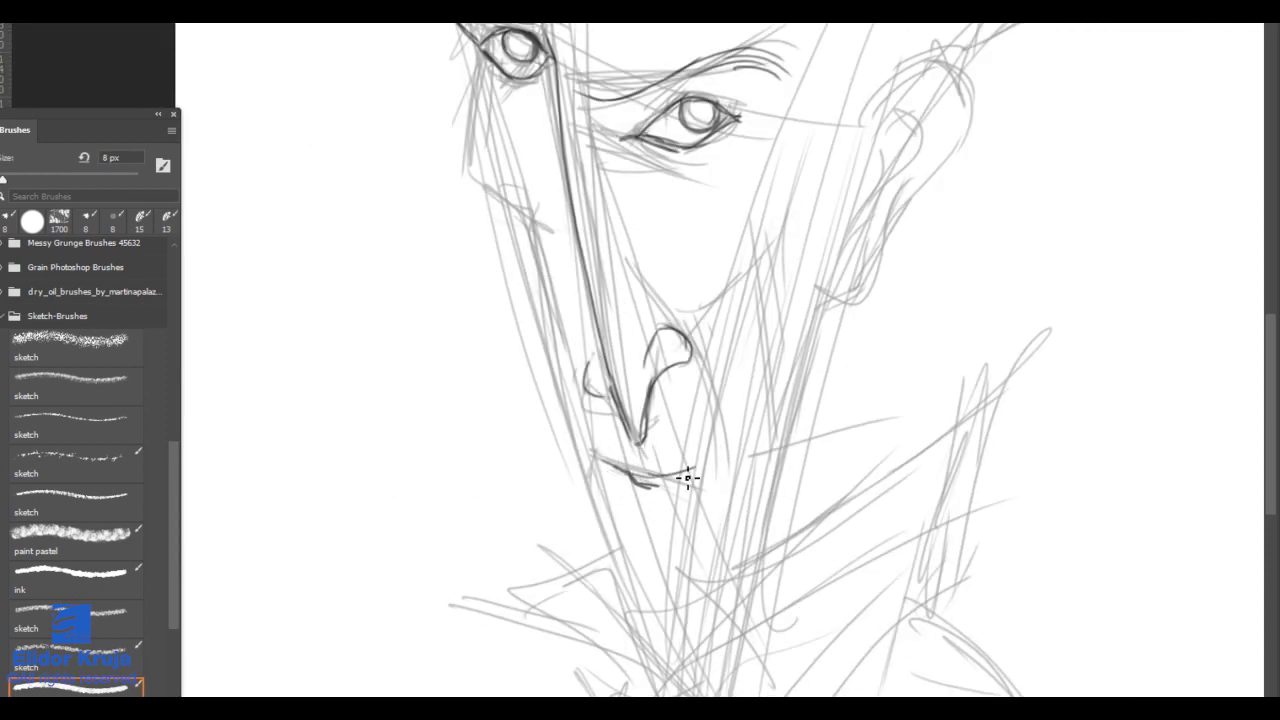
# Step: Draw the clean left cheek line, the contour from the left eye to the cheekbone and the bag under that eye
pyautogui.moveTo(493, 229); pyautogui.dragTo(545, 362)
pyautogui.moveTo(530, 88); pyautogui.dragTo(544, 285)
pyautogui.scroll(1, 530, 290)
pyautogui.moveTo(595, 236); pyautogui.dragTo(547, 301)
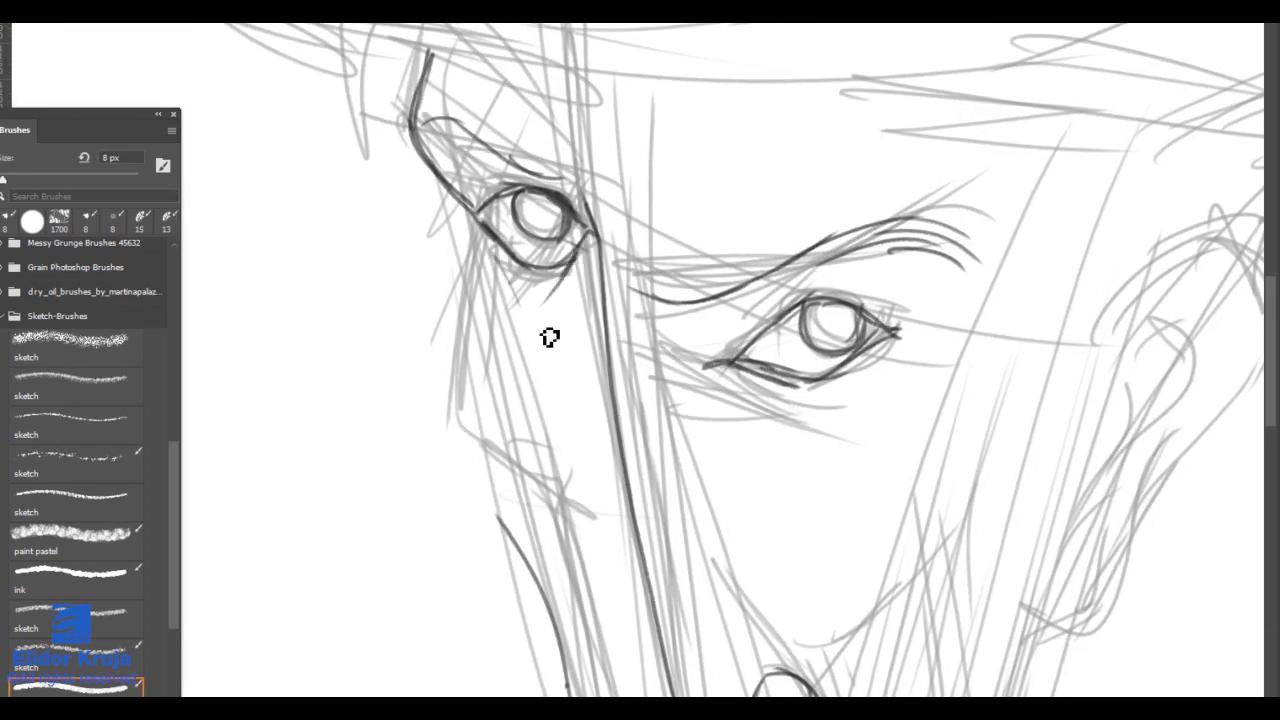
pyautogui.moveTo(579, 258); pyautogui.dragTo(534, 353)
pyautogui.moveTo(468, 212)
pyautogui.mouseDown()
pyautogui.moveTo(480, 269)
pyautogui.moveTo(469, 386)
pyautogui.moveTo(492, 444)
pyautogui.moveTo(480, 246)
pyautogui.moveTo(463, 200)
pyautogui.mouseUp()
pyautogui.scroll(-5, 610, 301)
pyautogui.scroll(1, 679, 462)
pyautogui.scroll(3, 676, 456)
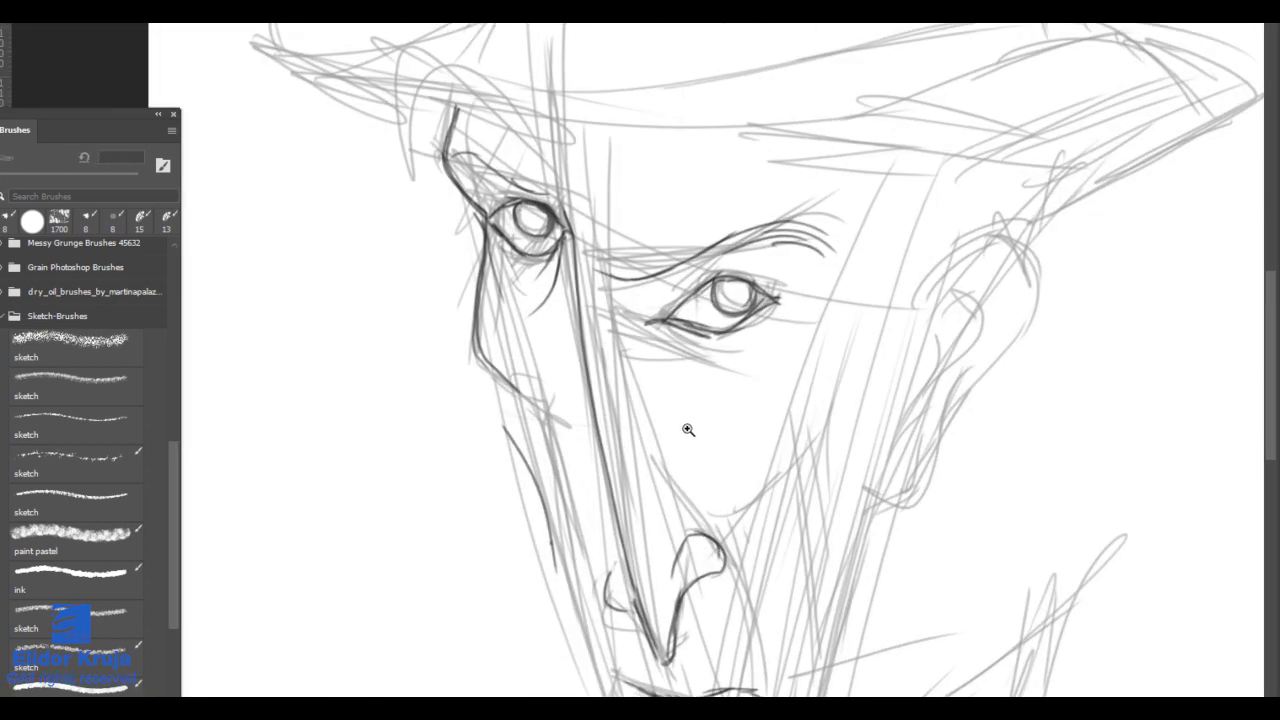
# Step: Darken the right nostril's outer edge and draw the lower crease and curved bag under the right eye
pyautogui.moveTo(698, 522); pyautogui.dragTo(735, 568)
pyautogui.moveTo(735, 568); pyautogui.dragTo(699, 521)
pyautogui.moveTo(688, 322); pyautogui.dragTo(736, 378)
pyautogui.moveTo(745, 335); pyautogui.dragTo(780, 318)
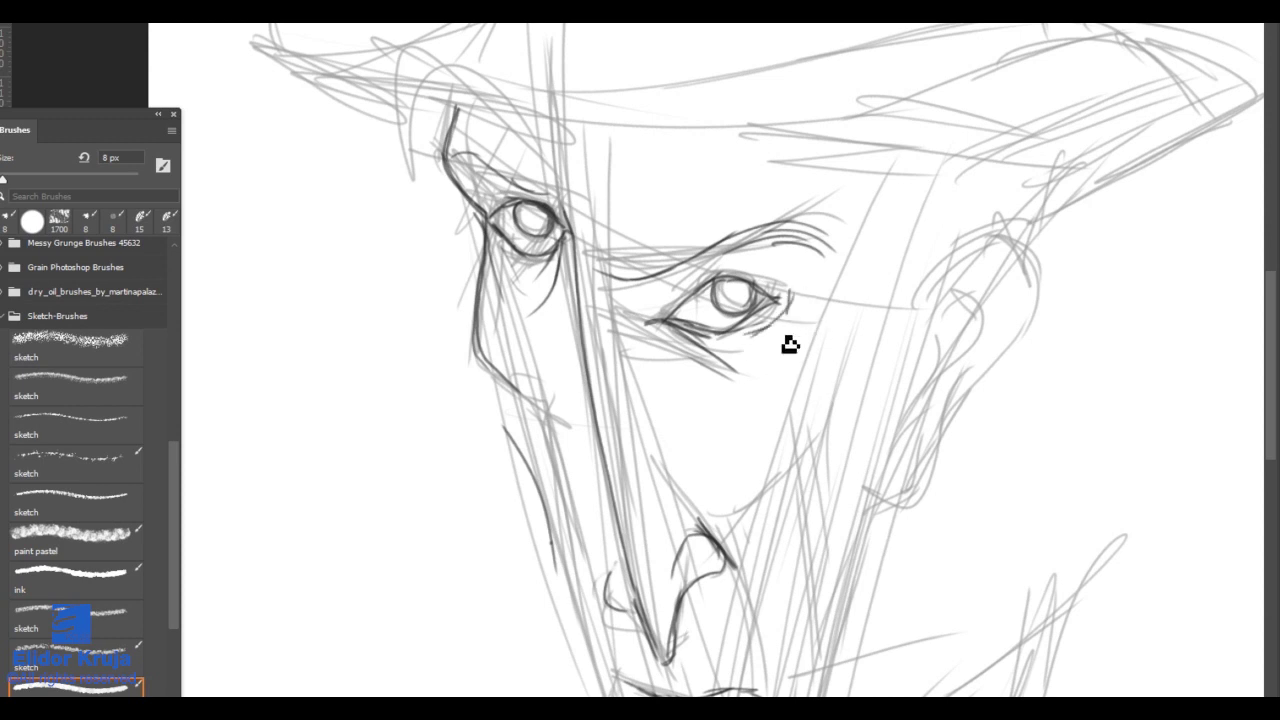
pyautogui.moveTo(718, 360)
pyautogui.mouseDown()
pyautogui.moveTo(830, 312)
pyautogui.moveTo(830, 279)
pyautogui.mouseUp()
pyautogui.moveTo(832, 296); pyautogui.dragTo(737, 346)
# Step: Draw the right cheek folds, the right jaw line below the ear and the lower lip
pyautogui.moveTo(815, 476)
pyautogui.mouseDown()
pyautogui.moveTo(844, 470)
pyautogui.moveTo(875, 335)
pyautogui.moveTo(808, 466)
pyautogui.mouseUp()
pyautogui.moveTo(816, 368); pyautogui.dragTo(772, 420)
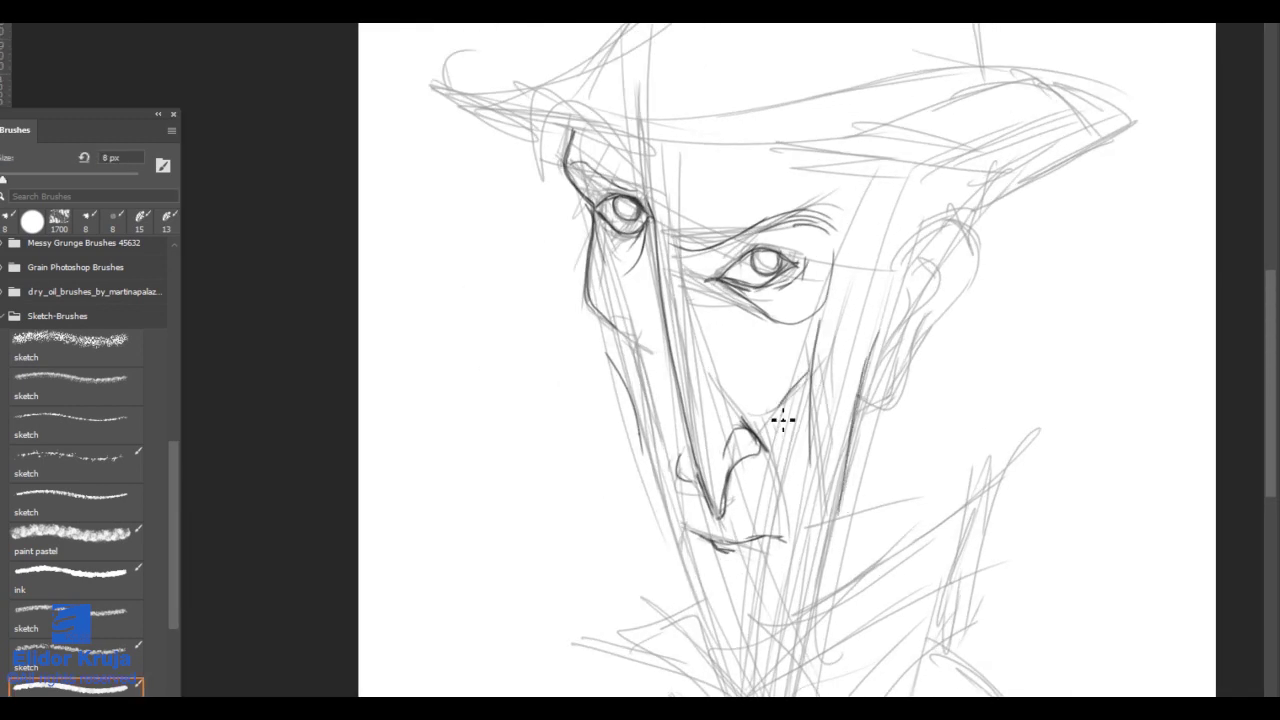
pyautogui.moveTo(730, 552); pyautogui.dragTo(748, 549)
pyautogui.moveTo(750, 568)
pyautogui.mouseDown()
pyautogui.moveTo(800, 560)
pyautogui.moveTo(836, 534)
pyautogui.mouseUp()
pyautogui.moveTo(770, 518)
pyautogui.mouseDown()
pyautogui.moveTo(742, 526)
pyautogui.moveTo(689, 503)
pyautogui.moveTo(971, 514)
pyautogui.mouseUp()
pyautogui.scroll(-3, 971, 514)
pyautogui.moveTo(900, 282); pyautogui.dragTo(755, 386)
pyautogui.scroll(-3, 695, 355)
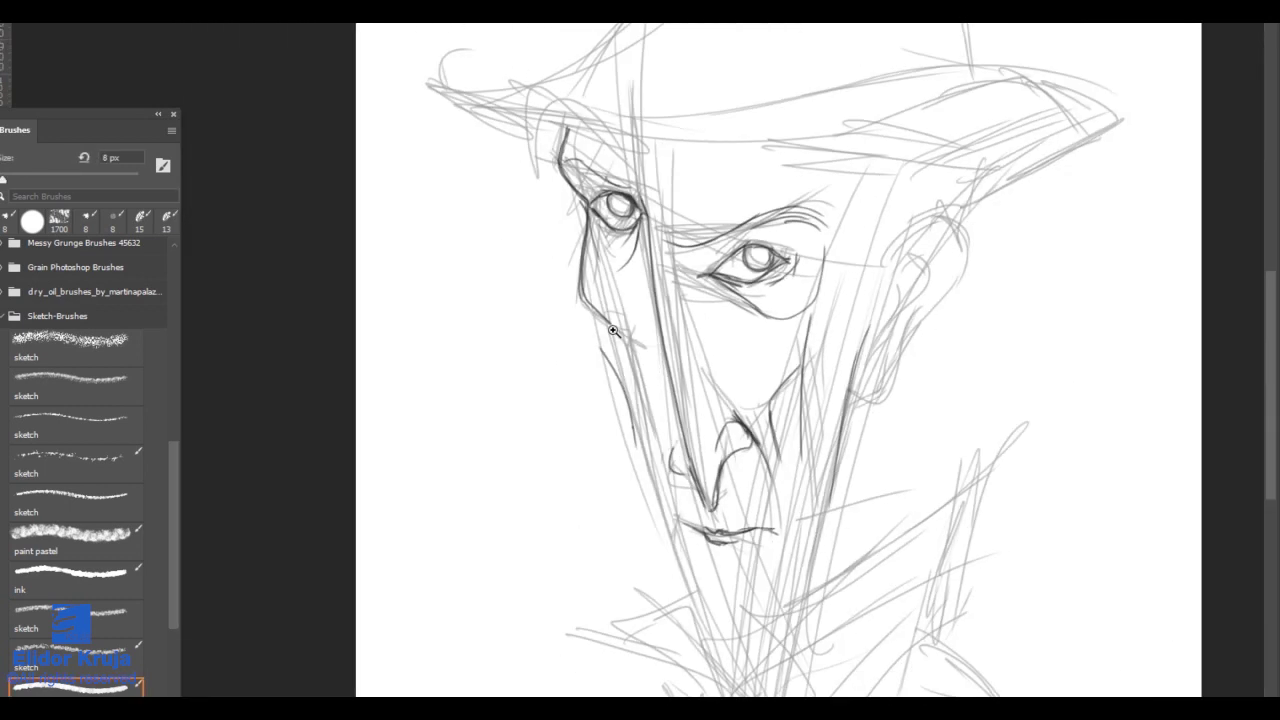
# Step: Erase the short left cheek line and redraw the face contour from the left cheekbone down to the chin
pyautogui.press('e')
pyautogui.moveTo(602, 350); pyautogui.dragTo(638, 443)
pyautogui.hotkey('shift', '.')
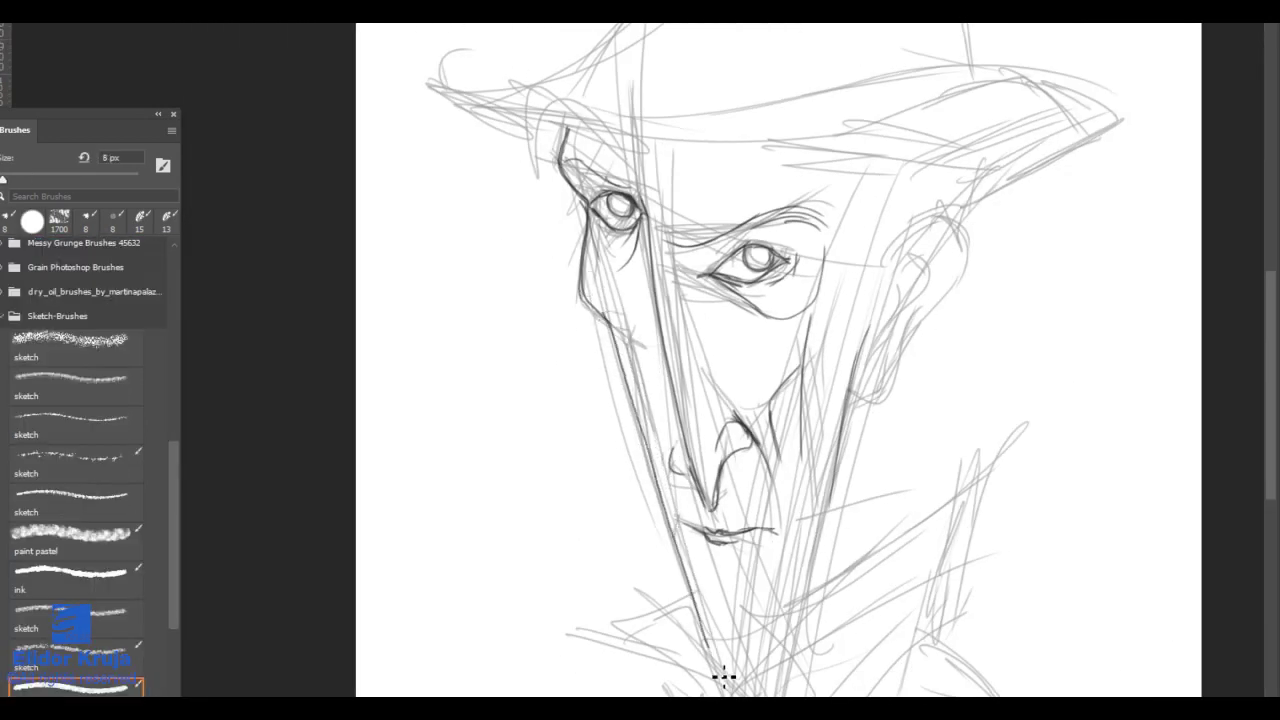
pyautogui.moveTo(738, 583); pyautogui.dragTo(605, 580)
# Step: Add sweeping lines above the right eyebrow and around its outer end
pyautogui.scroll(3, 513, 280)
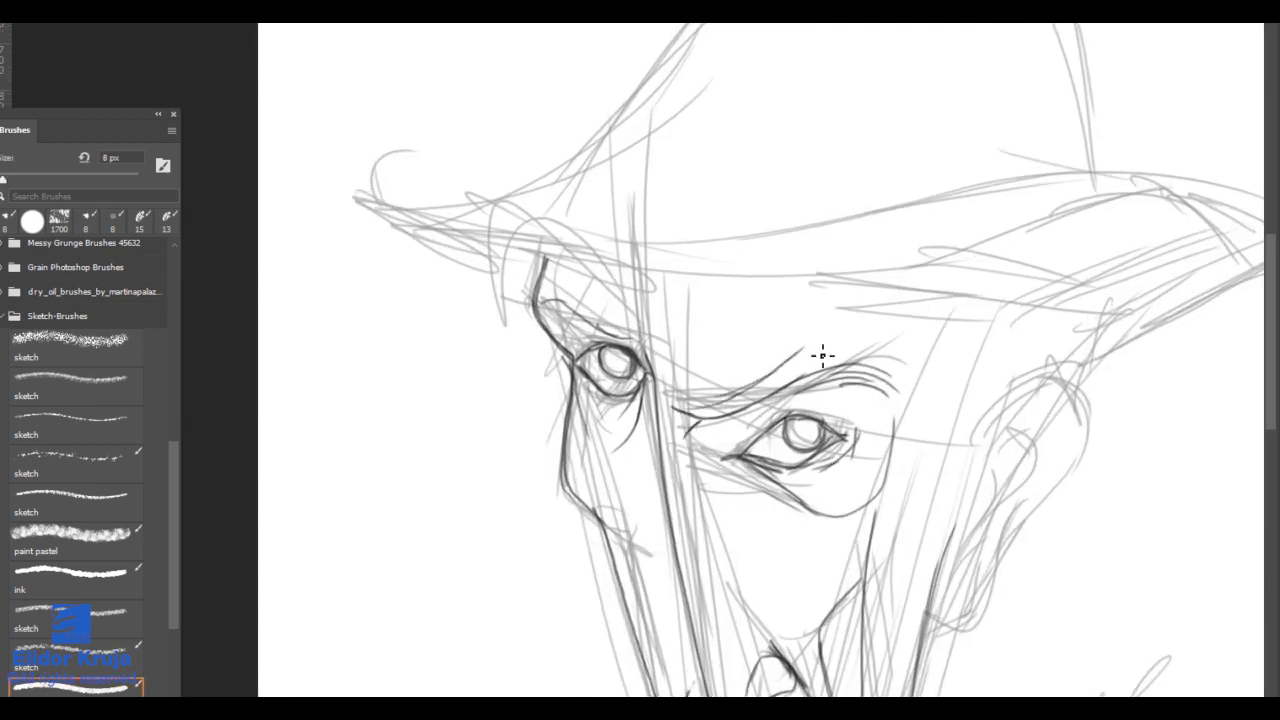
pyautogui.moveTo(780, 366); pyautogui.dragTo(886, 372)
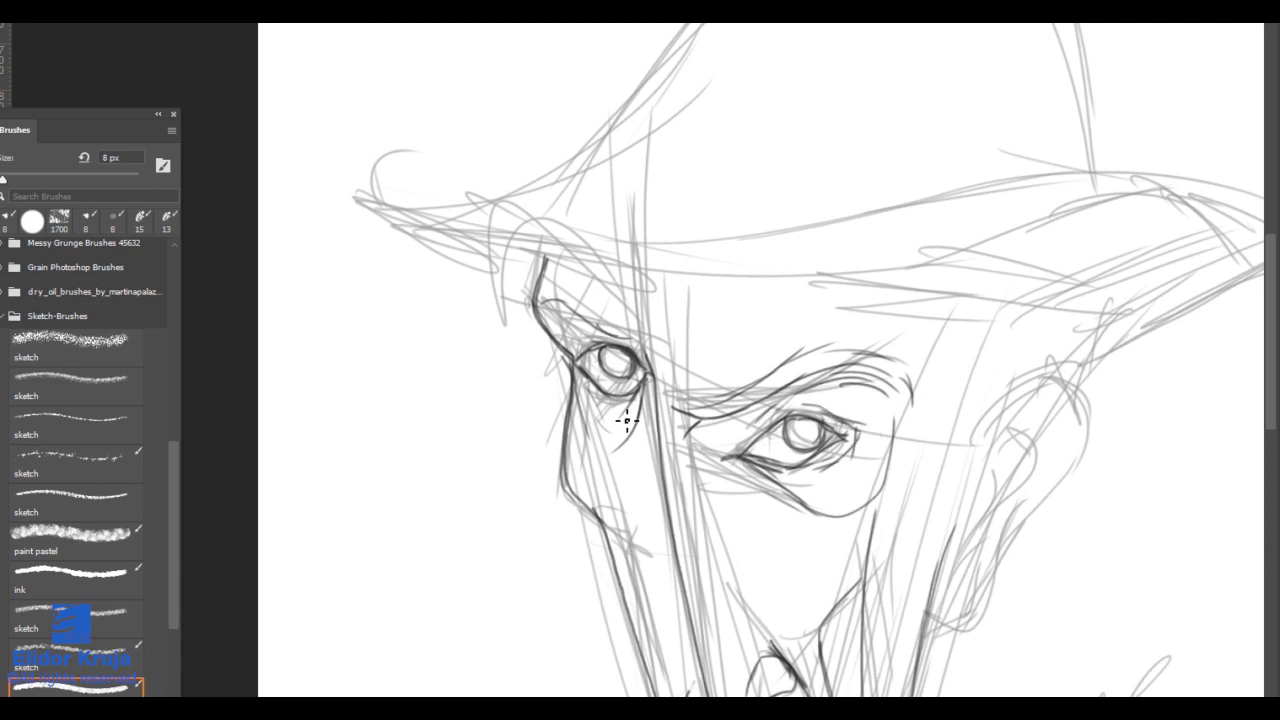
# Step: Draw the clean hat outline with its curved brim edges, sloping left side and peaked crown
pyautogui.scroll(-2, 561, 394)
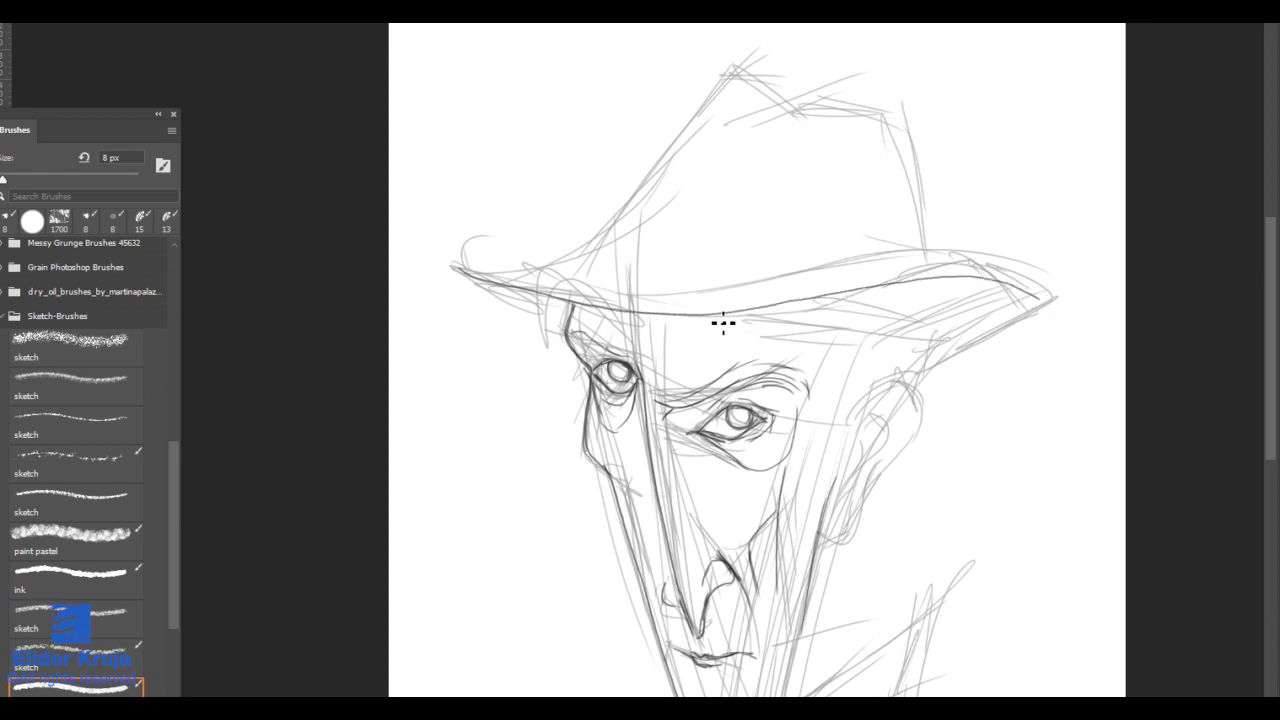
pyautogui.scroll(2, 844, 300)
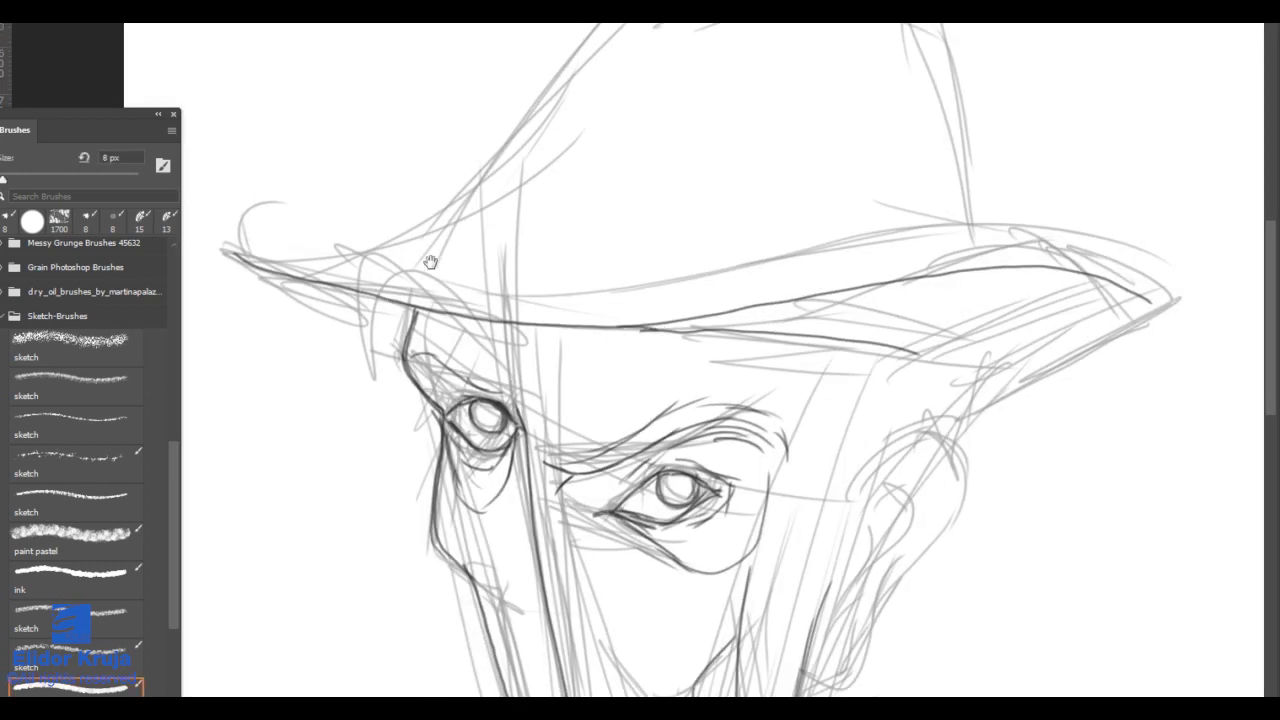
pyautogui.moveTo(430, 261); pyautogui.dragTo(500, 491)
pyautogui.moveTo(311, 481); pyautogui.dragTo(484, 470)
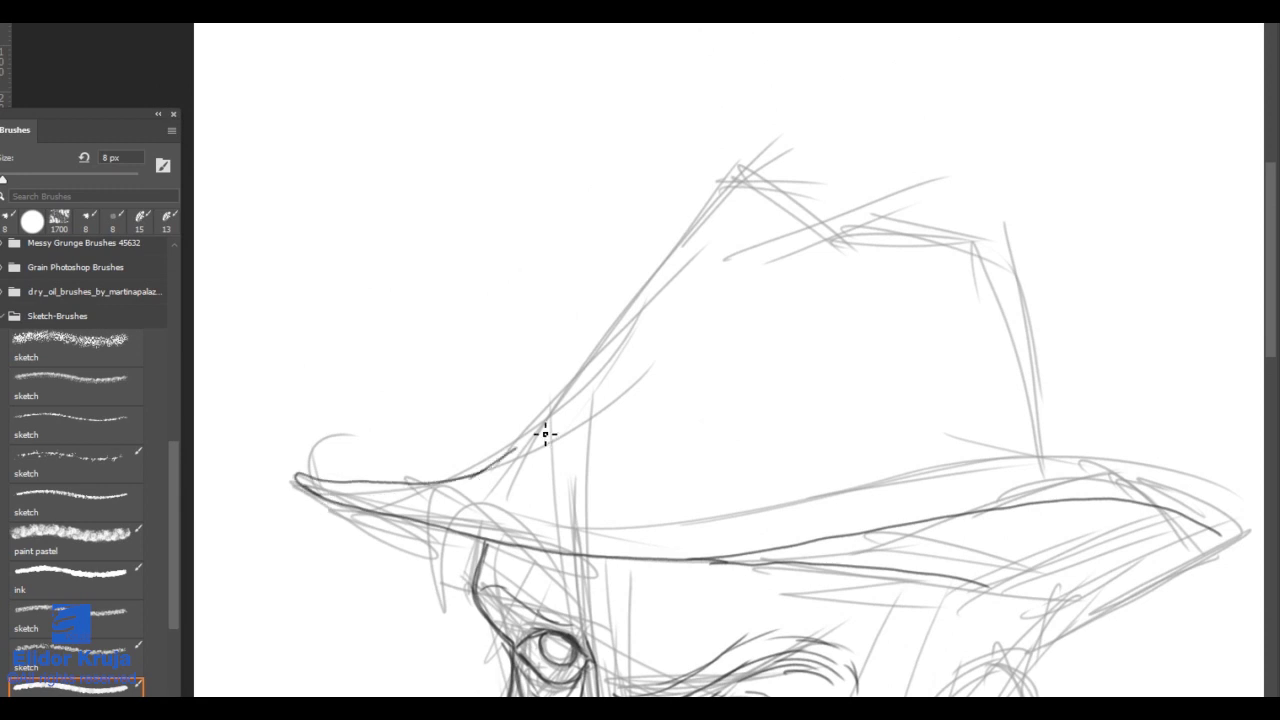
pyautogui.moveTo(545, 434)
pyautogui.mouseDown()
pyautogui.moveTo(791, 163)
pyautogui.moveTo(852, 243)
pyautogui.mouseUp()
pyautogui.moveTo(793, 270)
pyautogui.mouseDown()
pyautogui.moveTo(840, 251)
pyautogui.moveTo(1015, 355)
pyautogui.moveTo(1035, 455)
pyautogui.moveTo(643, 377)
pyautogui.mouseUp()
# Step: Draw the clean right ear with its lobe, outer rim and inner folds
pyautogui.moveTo(540, 406)
pyautogui.mouseDown()
pyautogui.moveTo(700, 386)
pyautogui.moveTo(888, 453)
pyautogui.moveTo(771, 363)
pyautogui.moveTo(847, 353)
pyautogui.moveTo(567, 496)
pyautogui.mouseUp()
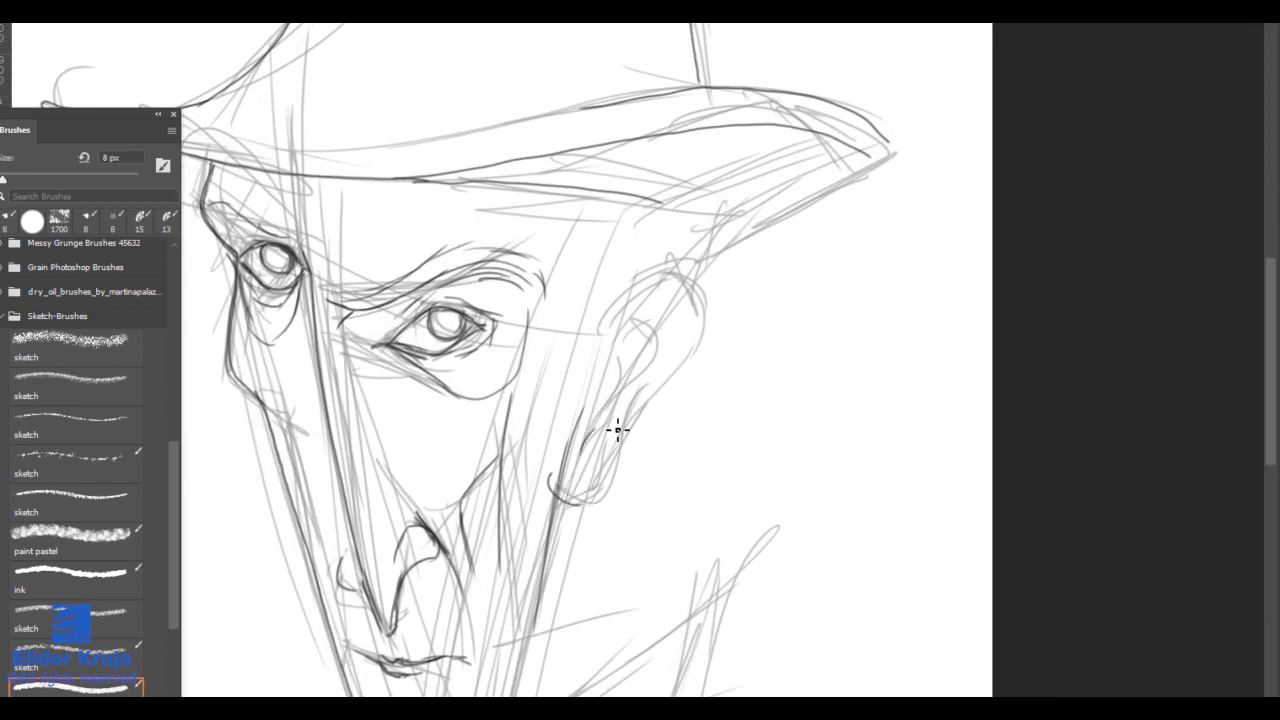
pyautogui.moveTo(584, 383); pyautogui.dragTo(567, 490)
pyautogui.moveTo(457, 310)
pyautogui.mouseDown()
pyautogui.moveTo(507, 331)
pyautogui.moveTo(484, 364)
pyautogui.mouseUp()
pyautogui.moveTo(652, 352); pyautogui.dragTo(748, 256)
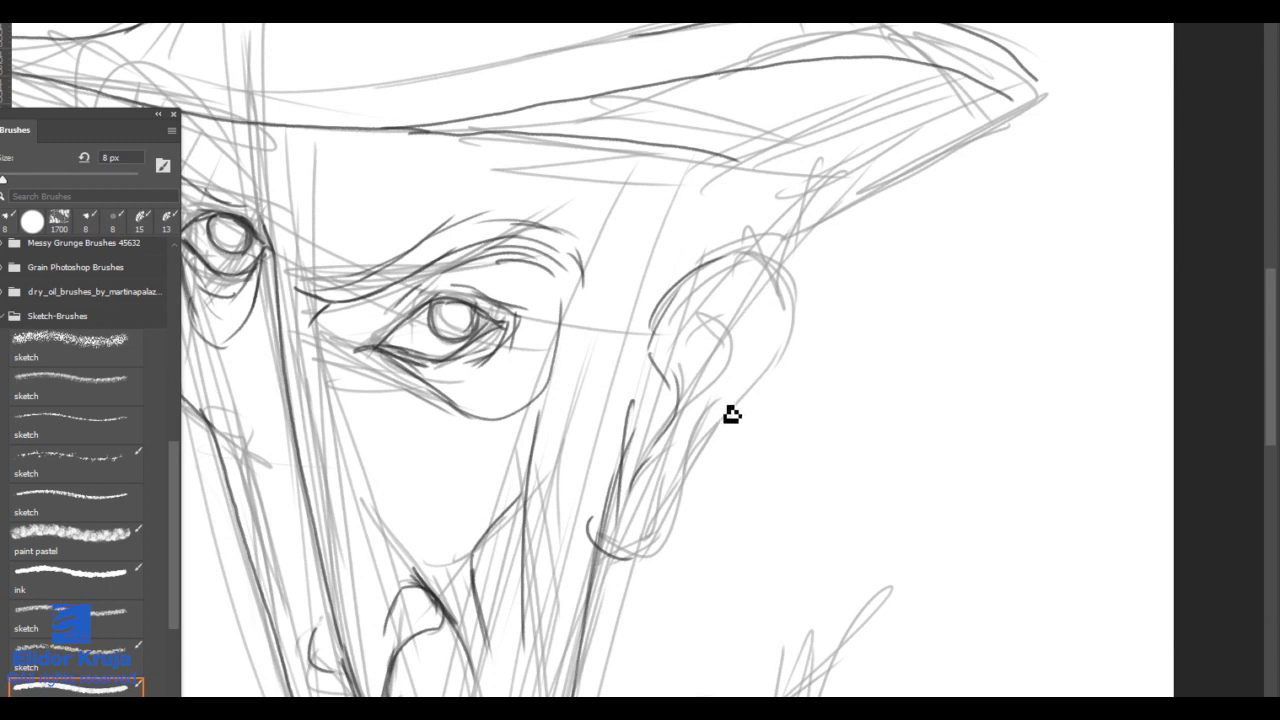
pyautogui.moveTo(728, 372); pyautogui.dragTo(689, 411)
pyautogui.moveTo(713, 294); pyautogui.dragTo(758, 290)
pyautogui.moveTo(758, 309); pyautogui.dragTo(750, 366)
pyautogui.moveTo(714, 430); pyautogui.dragTo(689, 466)
pyautogui.moveTo(718, 418)
pyautogui.mouseDown()
pyautogui.moveTo(779, 360)
pyautogui.moveTo(733, 263)
pyautogui.mouseUp()
# Step: Draw the line joining the ear to the hat and the brim's lower edge at the right
pyautogui.moveTo(766, 198)
pyautogui.mouseDown()
pyautogui.moveTo(755, 256)
pyautogui.moveTo(764, 243)
pyautogui.mouseUp()
pyautogui.moveTo(727, 152)
pyautogui.mouseDown()
pyautogui.moveTo(790, 197)
pyautogui.moveTo(819, 195)
pyautogui.mouseUp()
pyautogui.moveTo(782, 211)
pyautogui.mouseDown()
pyautogui.moveTo(1008, 132)
pyautogui.moveTo(861, 173)
pyautogui.mouseUp()
pyautogui.moveTo(694, 476); pyautogui.dragTo(812, 444)
# Step: Hatch the left side of the beard with vertical hair strokes along the chin contour
pyautogui.moveTo(690, 640); pyautogui.dragTo(750, 240)
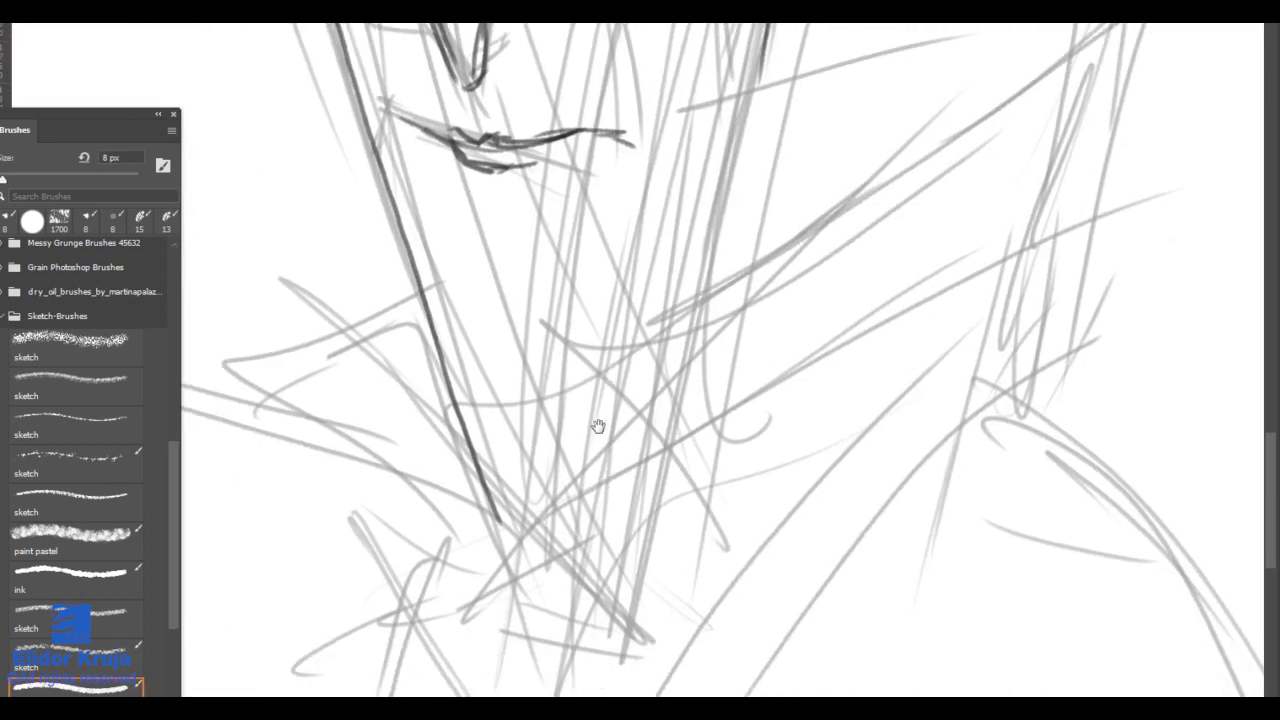
pyautogui.moveTo(561, 534); pyautogui.dragTo(519, 466)
pyautogui.moveTo(529, 508)
pyautogui.mouseDown()
pyautogui.moveTo(496, 363)
pyautogui.moveTo(503, 443)
pyautogui.moveTo(504, 336)
pyautogui.moveTo(549, 486)
pyautogui.moveTo(543, 364)
pyautogui.mouseUp()
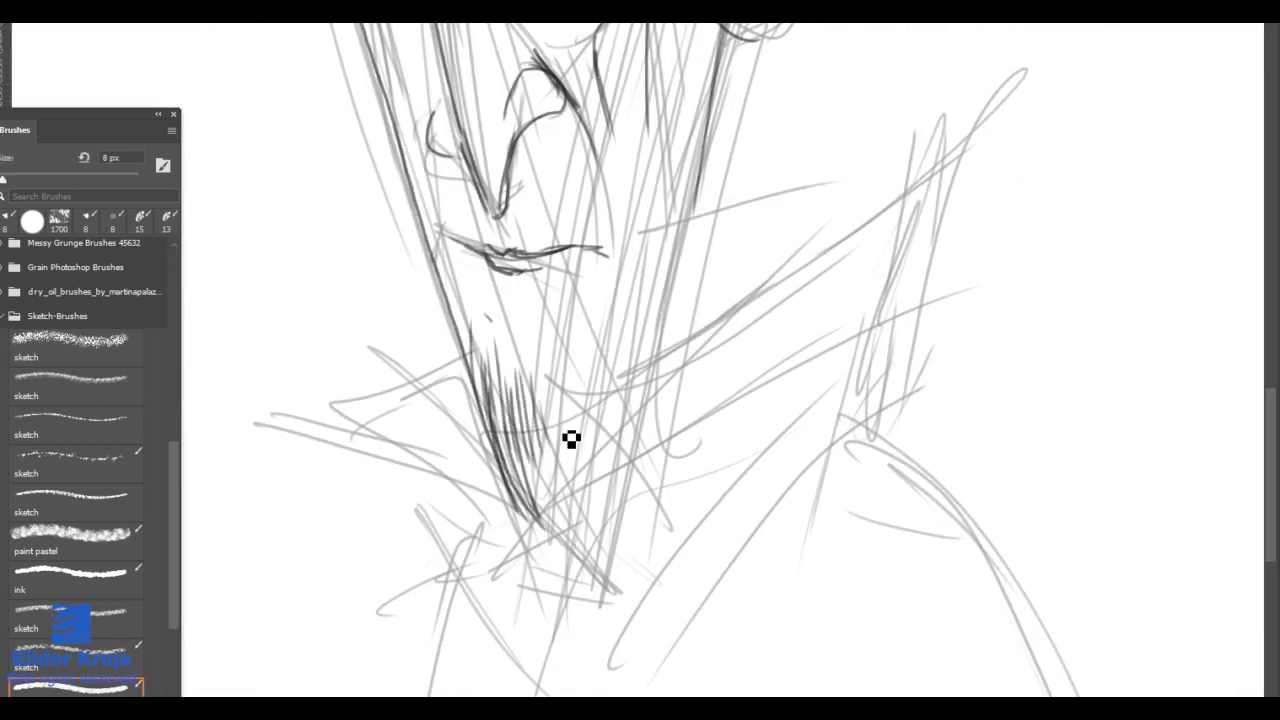
# Step: Draw short moustache hairs on both sides below the nose and a few strokes under the lower lip
pyautogui.hotkey('ctrl', 'space')
pyautogui.click(466, 271)
pyautogui.moveTo(480, 150); pyautogui.dragTo(470, 192)
pyautogui.moveTo(473, 138); pyautogui.dragTo(450, 182)
pyautogui.moveTo(470, 131)
pyautogui.mouseDown()
pyautogui.moveTo(421, 176)
pyautogui.moveTo(411, 168)
pyautogui.mouseUp()
pyautogui.moveTo(447, 112); pyautogui.dragTo(400, 165)
pyautogui.moveTo(430, 103)
pyautogui.mouseDown()
pyautogui.moveTo(385, 163)
pyautogui.moveTo(489, 200)
pyautogui.moveTo(414, 103)
pyautogui.moveTo(509, 177)
pyautogui.moveTo(606, 148)
pyautogui.moveTo(777, 149)
pyautogui.moveTo(555, 350)
pyautogui.mouseUp()
pyautogui.moveTo(577, 293); pyautogui.dragTo(603, 386)
pyautogui.moveTo(594, 292); pyautogui.dragTo(624, 388)
pyautogui.scroll(-3, 668, 386)
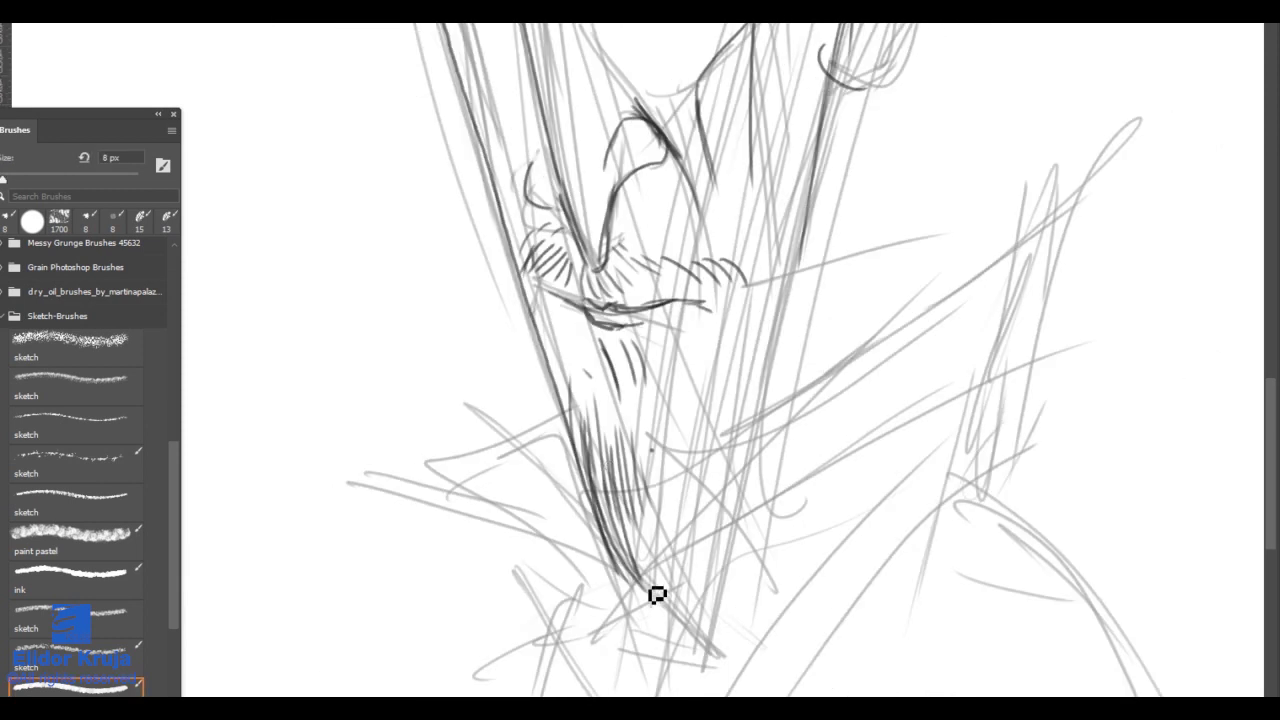
# Step: Finish the pointed beard outline and draw the right collar's upper edge and the lower right jaw line
pyautogui.moveTo(655, 594); pyautogui.dragTo(588, 507)
pyautogui.moveTo(580, 488); pyautogui.dragTo(631, 603)
pyautogui.moveTo(580, 464); pyautogui.dragTo(650, 610)
pyautogui.moveTo(652, 460)
pyautogui.mouseDown()
pyautogui.moveTo(684, 494)
pyautogui.moveTo(708, 565)
pyautogui.mouseUp()
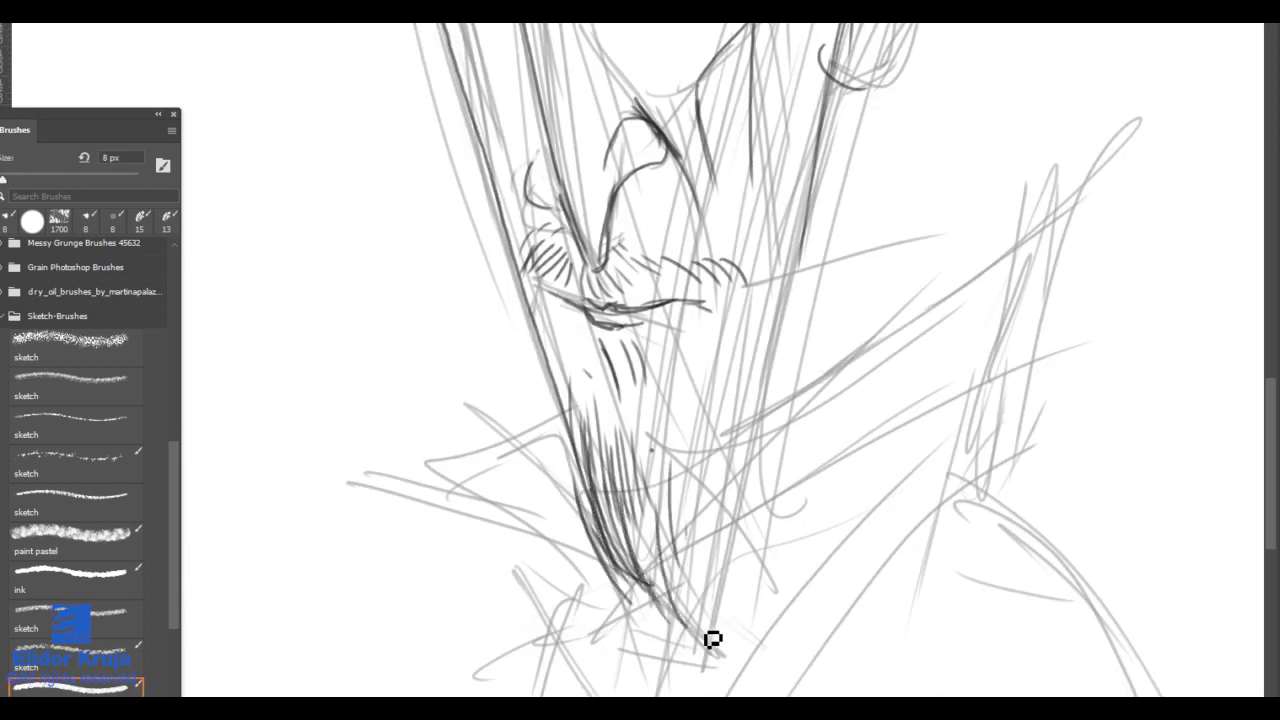
pyautogui.moveTo(712, 640)
pyautogui.mouseDown()
pyautogui.moveTo(729, 471)
pyautogui.moveTo(1010, 243)
pyautogui.mouseUp()
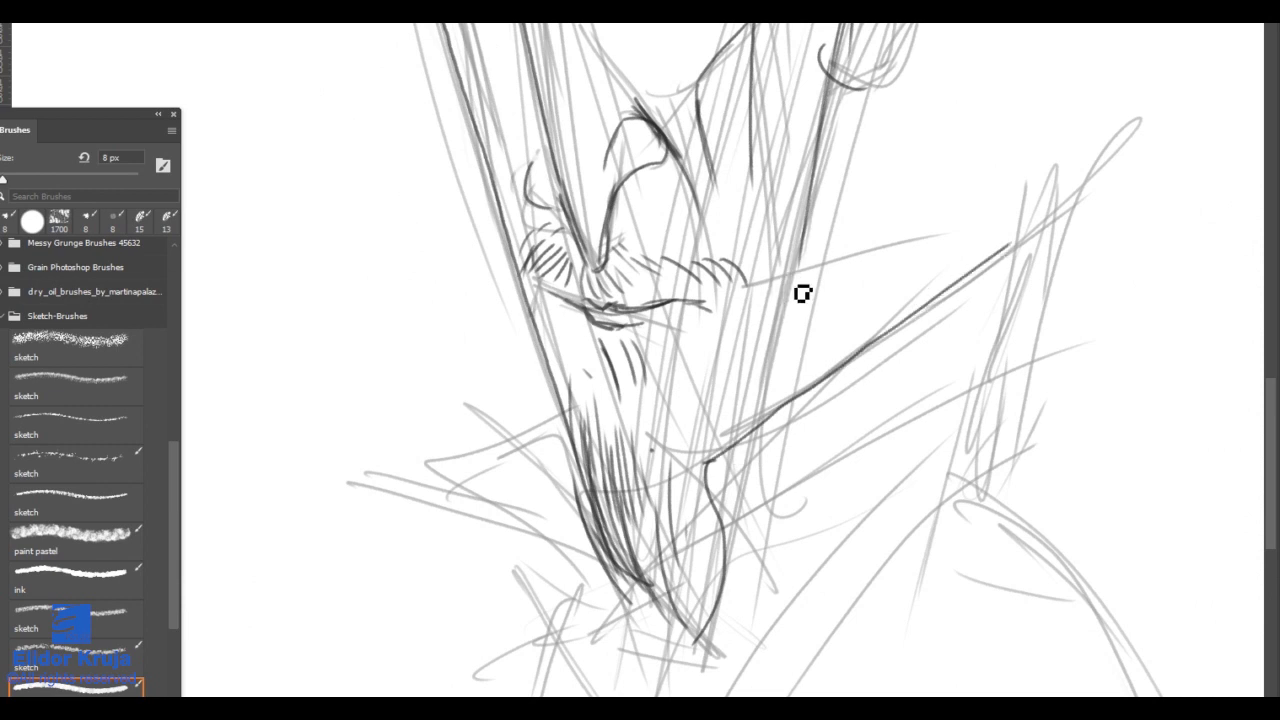
pyautogui.moveTo(808, 240); pyautogui.dragTo(787, 397)
# Step: Draw the clean pointed left collar and the two coat lines running down from below the beard
pyautogui.scroll(-3, 850, 250)
pyautogui.scroll(1, 690, 510)
pyautogui.moveTo(641, 570); pyautogui.dragTo(614, 697)
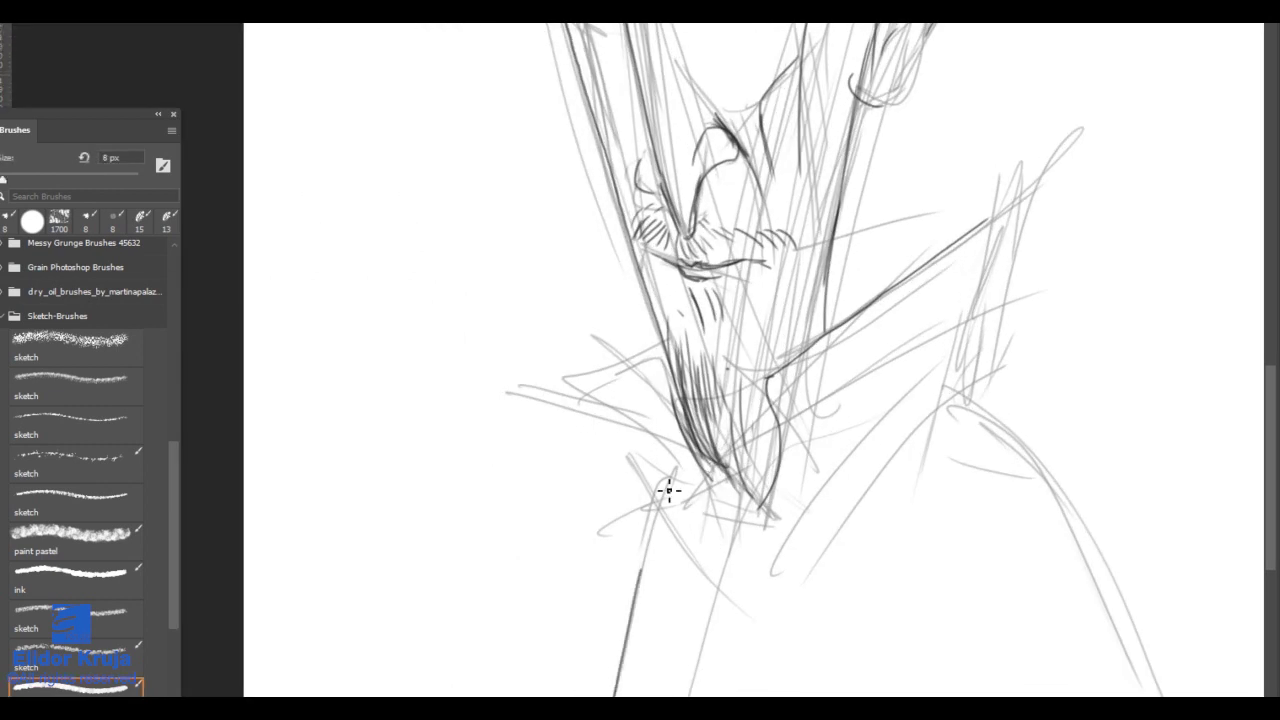
pyautogui.moveTo(757, 384)
pyautogui.mouseDown()
pyautogui.moveTo(648, 341)
pyautogui.moveTo(604, 570)
pyautogui.mouseUp()
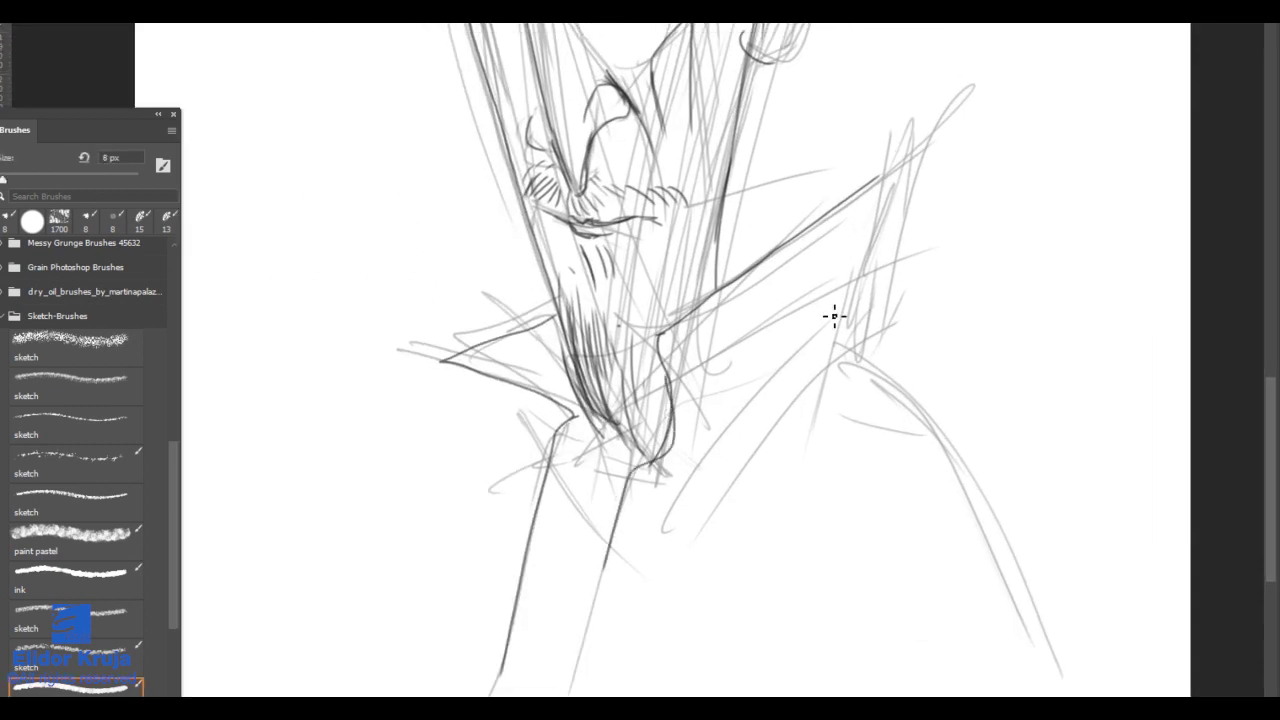
# Step: Draw the outer edge of the raised right collar and the right shoulder line
pyautogui.moveTo(832, 367); pyautogui.dragTo(878, 181)
pyautogui.moveTo(728, 210); pyautogui.dragTo(873, 184)
pyautogui.moveTo(888, 198)
pyautogui.mouseDown()
pyautogui.moveTo(837, 360)
pyautogui.moveTo(1042, 696)
pyautogui.mouseUp()
# Step: Add a line from the right eyebrow's inner end down beside the nose bridge
pyautogui.moveTo(609, 128); pyautogui.dragTo(684, 490)
pyautogui.moveTo(582, 250); pyautogui.dragTo(593, 440)
pyautogui.scroll(1, 614, 357)
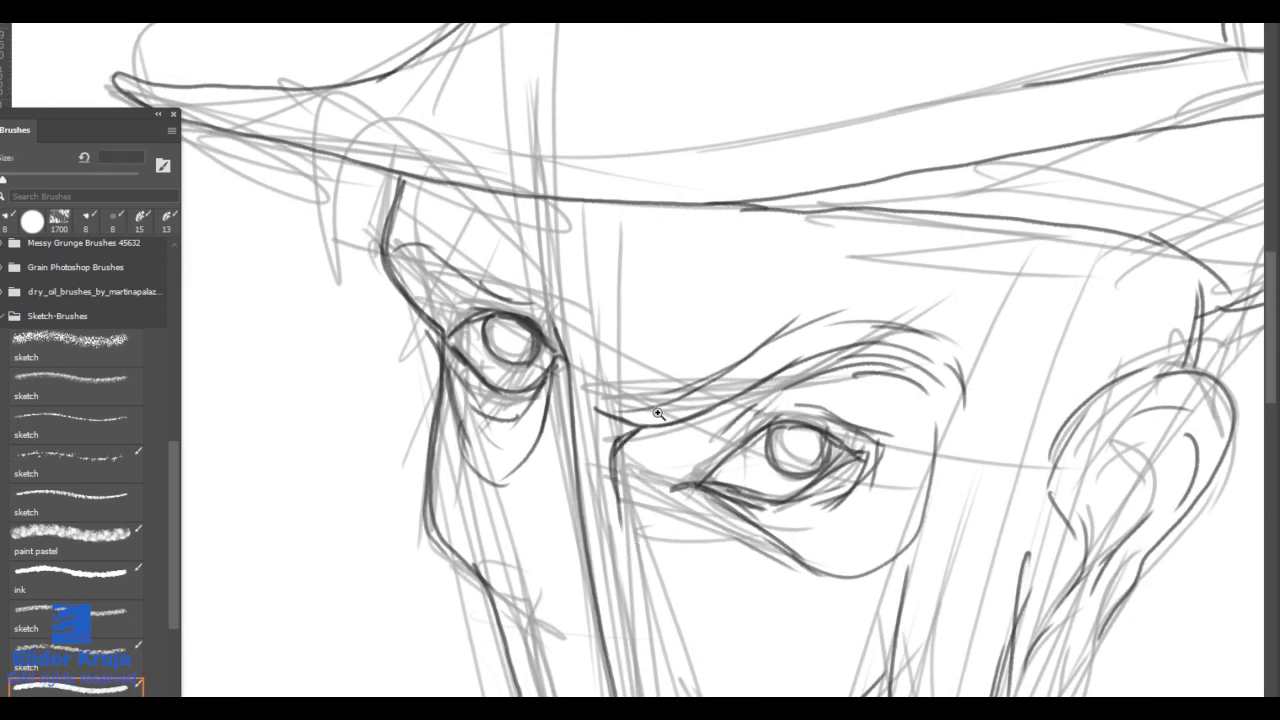
pyautogui.scroll(-2, 551, 453)
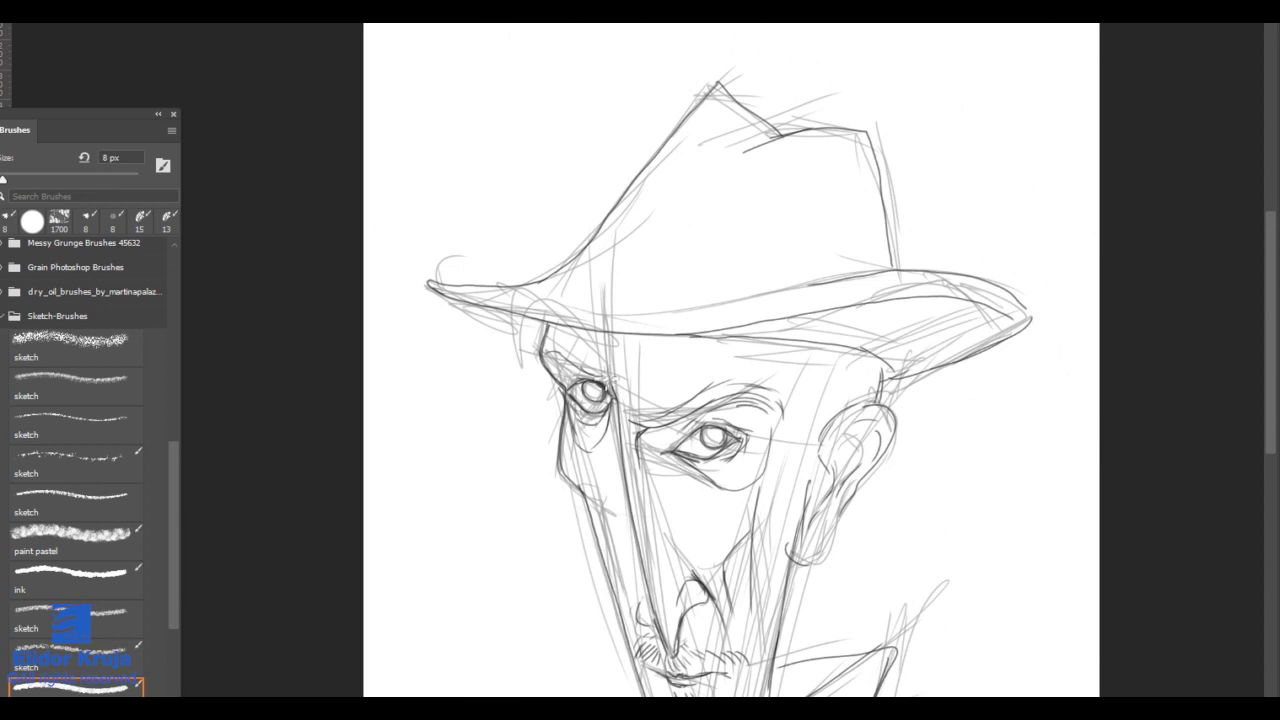
# Step: Set the solid color background fill to mid grey 8e8e8e
pyautogui.scroll(-1, 633, 365)
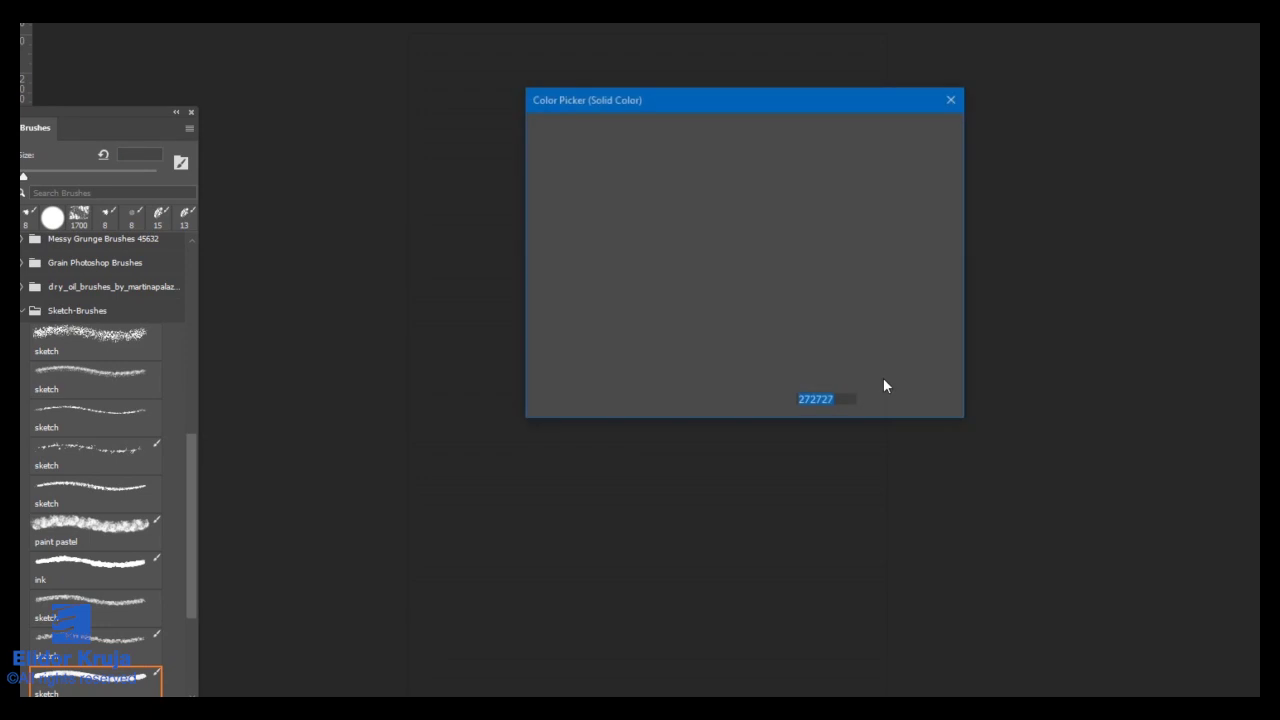
pyautogui.moveTo(579, 188); pyautogui.dragTo(531, 231)
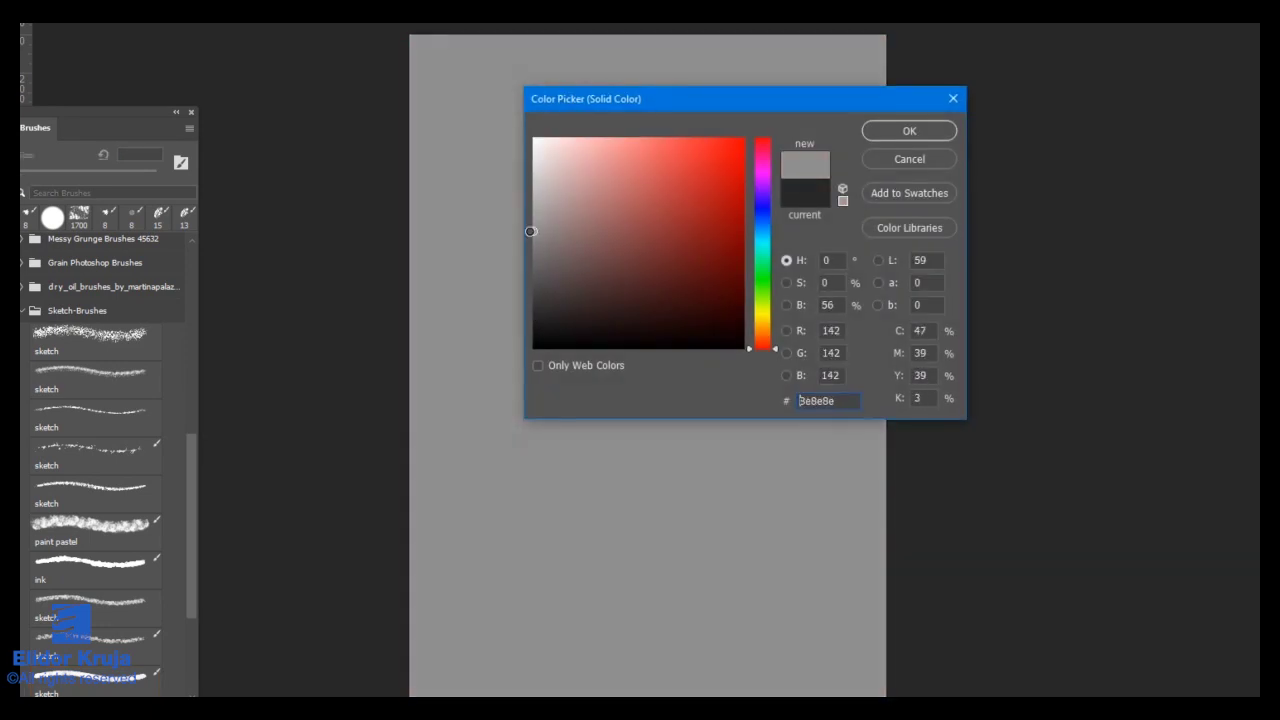
pyautogui.click(903, 140)
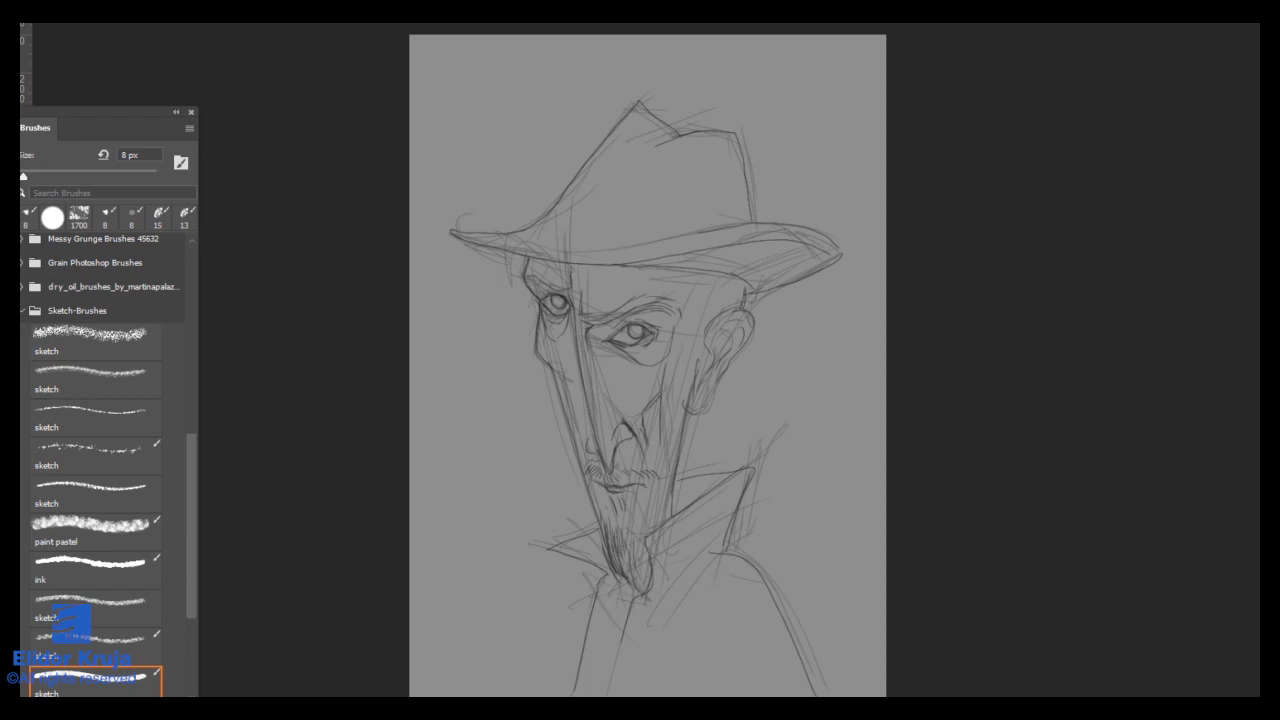
# Step: Paint the background with the oil_brushes 08 brush and the 1400 px Grain-Texture-04 brush, dark above and light grey below
pyautogui.hotkey('ctrl', '+')
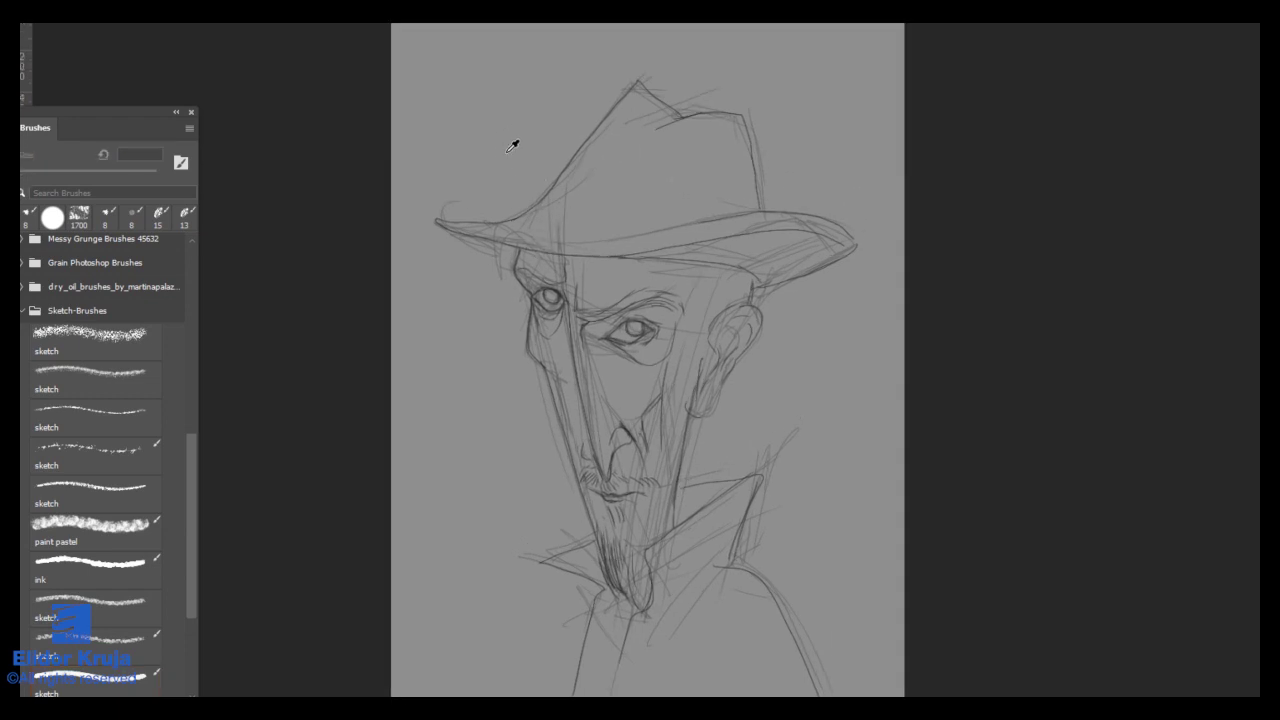
pyautogui.click(30, 289)
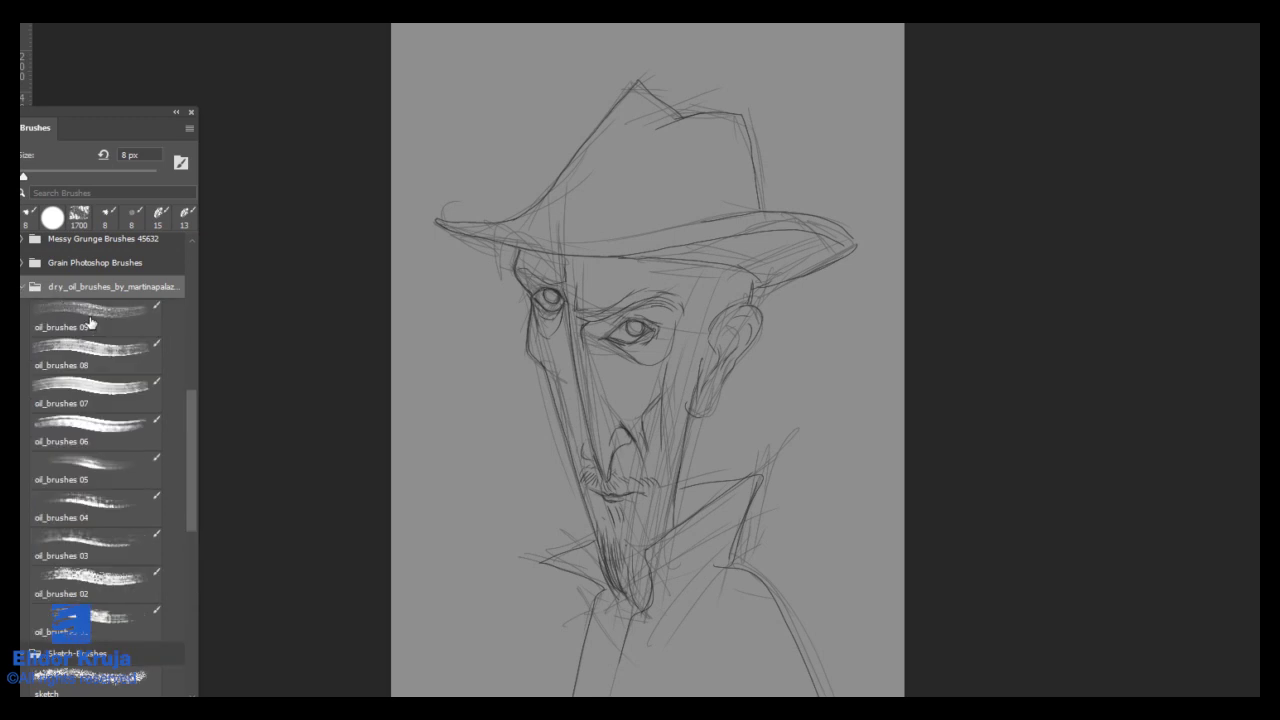
pyautogui.click(109, 357)
pyautogui.moveTo(450, 200); pyautogui.dragTo(500, 70)
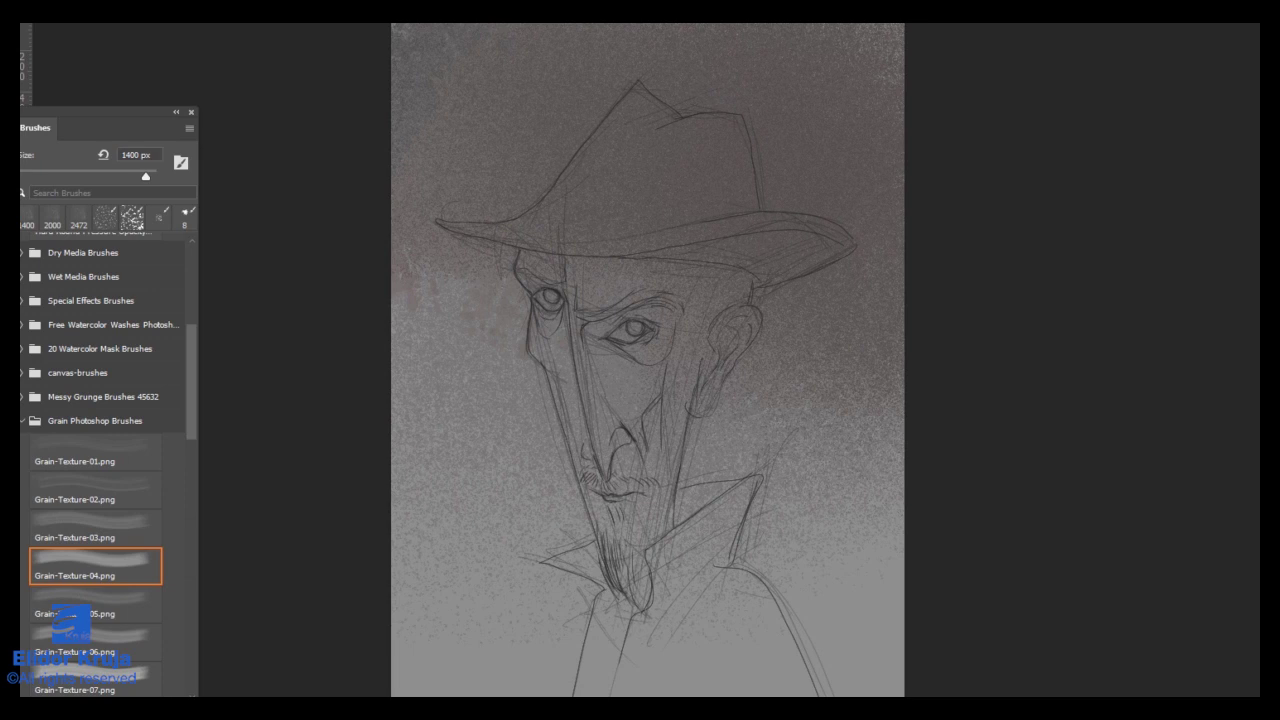
pyautogui.moveTo(527, 595)
pyautogui.mouseDown()
pyautogui.moveTo(512, 570)
pyautogui.moveTo(755, 600)
pyautogui.moveTo(680, 625)
pyautogui.moveTo(513, 576)
pyautogui.mouseUp()
pyautogui.moveTo(362, 450); pyautogui.dragTo(272, 366)
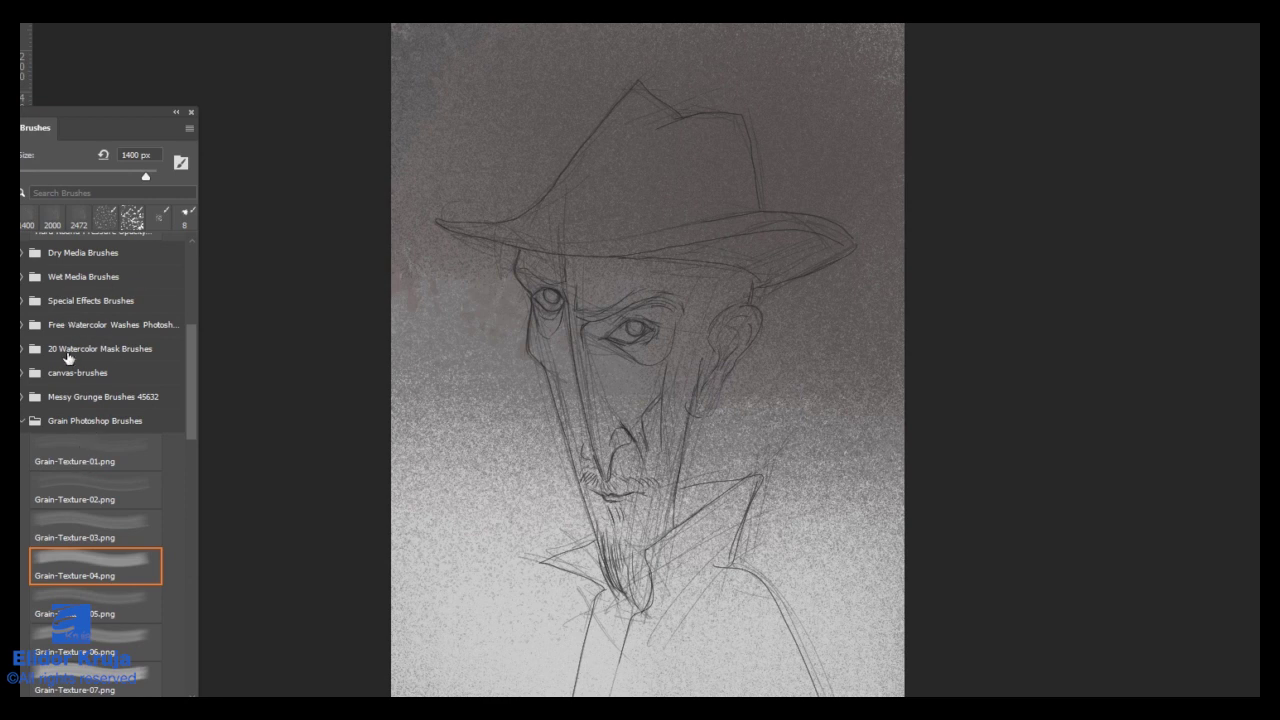
# Step: Choose the Regular Canvas brush from canvas-brushes, undo a trial stroke and reduce the brush size
pyautogui.click(24, 373)
pyautogui.click(98, 402)
pyautogui.moveTo(640, 50)
pyautogui.mouseDown()
pyautogui.moveTo(680, 300)
pyautogui.moveTo(570, 80)
pyautogui.mouseUp()
pyautogui.hotkey('ctrl', 'z')
pyautogui.press('[')
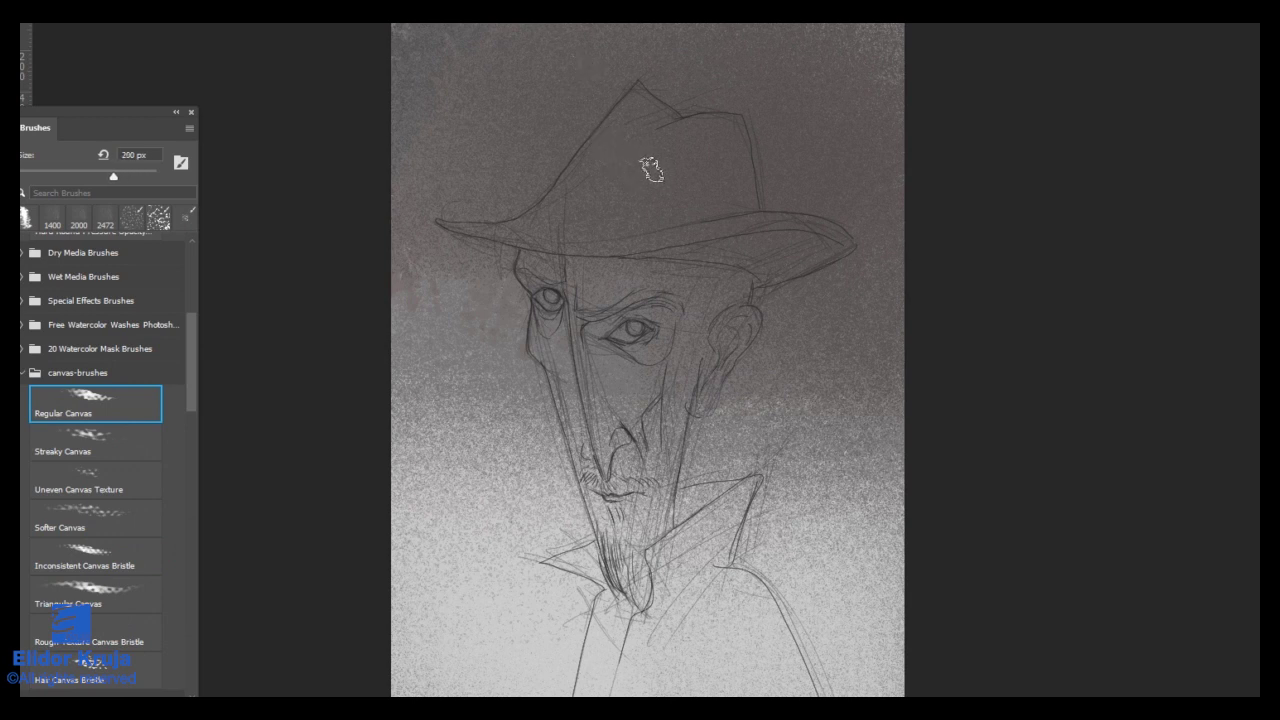
pyautogui.press('[')
pyautogui.press('[')
pyautogui.press('[')
pyautogui.press('[')
# Step: Block in the hat's crown and brim with dark grey, using the canvas brush at 150 px and 90 px
pyautogui.moveTo(653, 153)
pyautogui.mouseDown()
pyautogui.moveTo(620, 219)
pyautogui.moveTo(656, 208)
pyautogui.moveTo(634, 220)
pyautogui.moveTo(729, 147)
pyautogui.mouseUp()
pyautogui.press(']')
pyautogui.press(']')
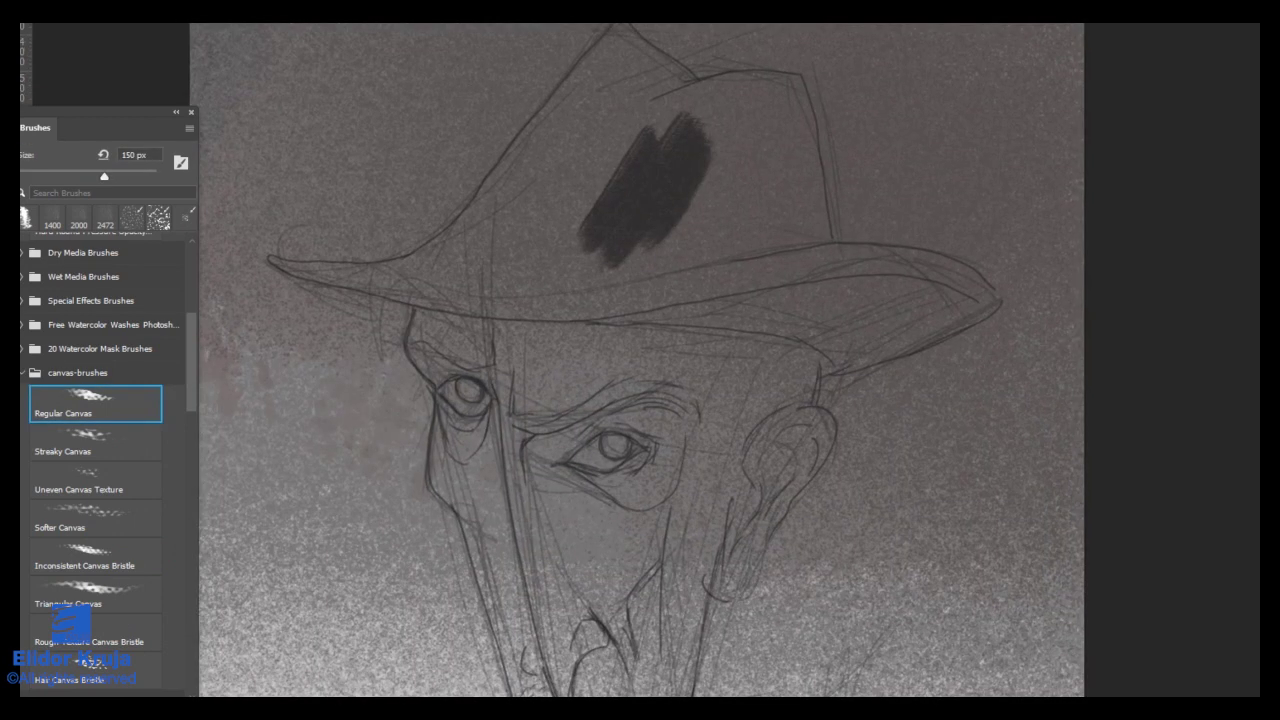
pyautogui.moveTo(677, 150)
pyautogui.mouseDown()
pyautogui.moveTo(635, 236)
pyautogui.moveTo(753, 208)
pyautogui.moveTo(739, 118)
pyautogui.moveTo(541, 215)
pyautogui.moveTo(629, 55)
pyautogui.moveTo(527, 183)
pyautogui.moveTo(597, 186)
pyautogui.moveTo(601, 102)
pyautogui.moveTo(497, 212)
pyautogui.moveTo(525, 287)
pyautogui.moveTo(729, 264)
pyautogui.moveTo(714, 283)
pyautogui.moveTo(789, 307)
pyautogui.moveTo(735, 361)
pyautogui.moveTo(747, 342)
pyautogui.moveTo(638, 343)
pyautogui.moveTo(649, 258)
pyautogui.moveTo(531, 360)
pyautogui.moveTo(578, 248)
pyautogui.moveTo(485, 323)
pyautogui.moveTo(411, 277)
pyautogui.moveTo(430, 227)
pyautogui.mouseUp()
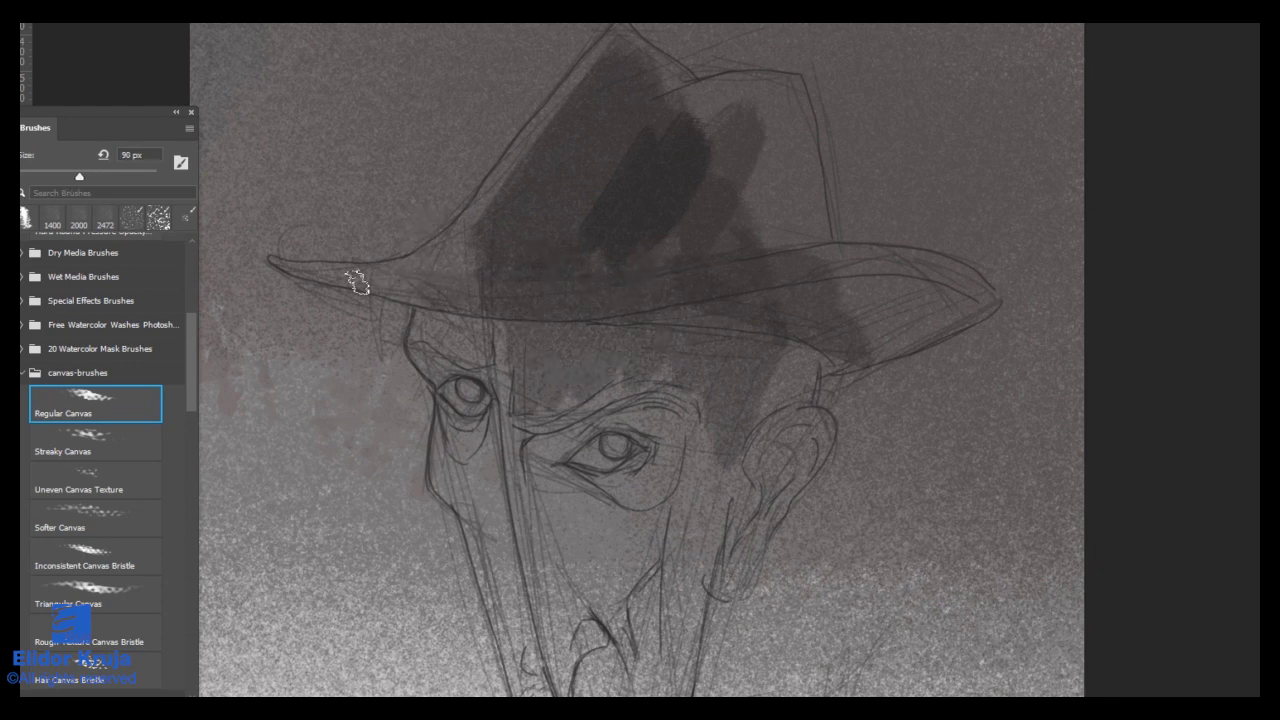
pyautogui.moveTo(358, 283)
pyautogui.mouseDown()
pyautogui.moveTo(486, 257)
pyautogui.moveTo(443, 266)
pyautogui.moveTo(557, 120)
pyautogui.moveTo(505, 183)
pyautogui.moveTo(751, 94)
pyautogui.moveTo(749, 123)
pyautogui.moveTo(783, 80)
pyautogui.moveTo(760, 160)
pyautogui.moveTo(806, 289)
pyautogui.moveTo(894, 266)
pyautogui.moveTo(674, 283)
pyautogui.mouseUp()
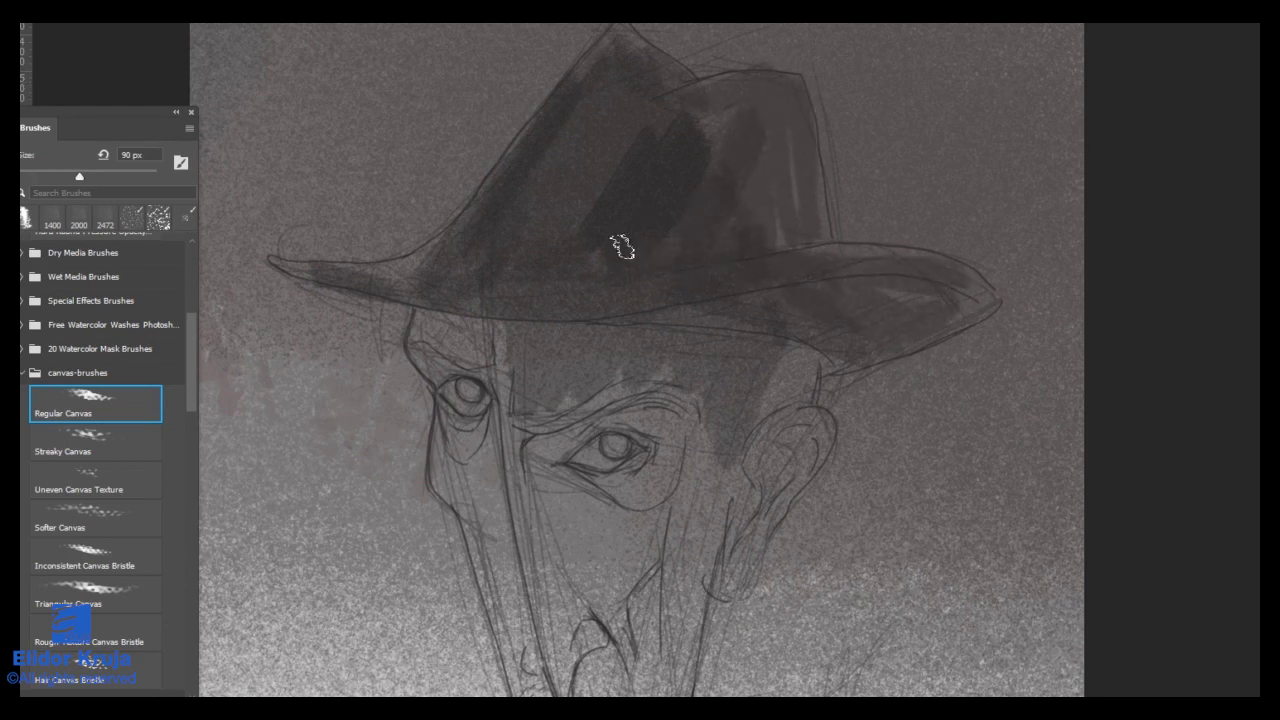
# Step: Paint dark shadows around the right eye socket, beside the nose bridge and down the right temple
pyautogui.moveTo(539, 485)
pyautogui.mouseDown()
pyautogui.moveTo(529, 451)
pyautogui.moveTo(547, 449)
pyautogui.moveTo(563, 477)
pyautogui.moveTo(544, 447)
pyautogui.moveTo(552, 471)
pyautogui.moveTo(561, 443)
pyautogui.moveTo(544, 444)
pyautogui.moveTo(559, 473)
pyautogui.moveTo(543, 454)
pyautogui.moveTo(567, 492)
pyautogui.moveTo(562, 404)
pyautogui.moveTo(572, 438)
pyautogui.moveTo(658, 386)
pyautogui.moveTo(688, 402)
pyautogui.mouseUp()
pyautogui.scroll(-3, 608, 318)
pyautogui.moveTo(622, 335)
pyautogui.mouseDown()
pyautogui.moveTo(684, 365)
pyautogui.moveTo(716, 338)
pyautogui.moveTo(684, 287)
pyautogui.moveTo(680, 233)
pyautogui.moveTo(748, 202)
pyautogui.moveTo(757, 143)
pyautogui.moveTo(705, 67)
pyautogui.moveTo(858, 182)
pyautogui.moveTo(795, 355)
pyautogui.mouseUp()
pyautogui.press(']')
pyautogui.press(']')
pyautogui.press(']')
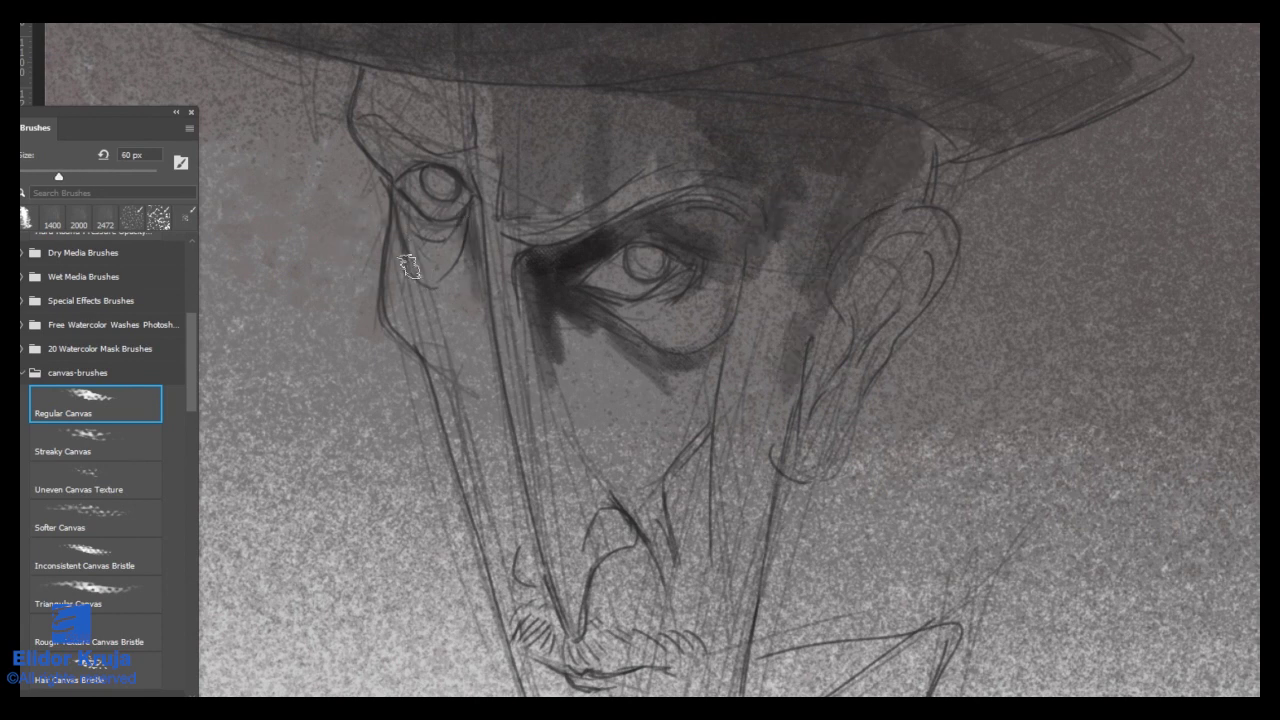
# Step: Shade the left eye socket and the irises of both eyes, and darken the eye corners with the canvas brush at 60 px and 40 px
pyautogui.moveTo(408, 266); pyautogui.dragTo(385, 284)
pyautogui.moveTo(397, 181)
pyautogui.mouseDown()
pyautogui.moveTo(361, 132)
pyautogui.moveTo(419, 160)
pyautogui.moveTo(377, 130)
pyautogui.mouseUp()
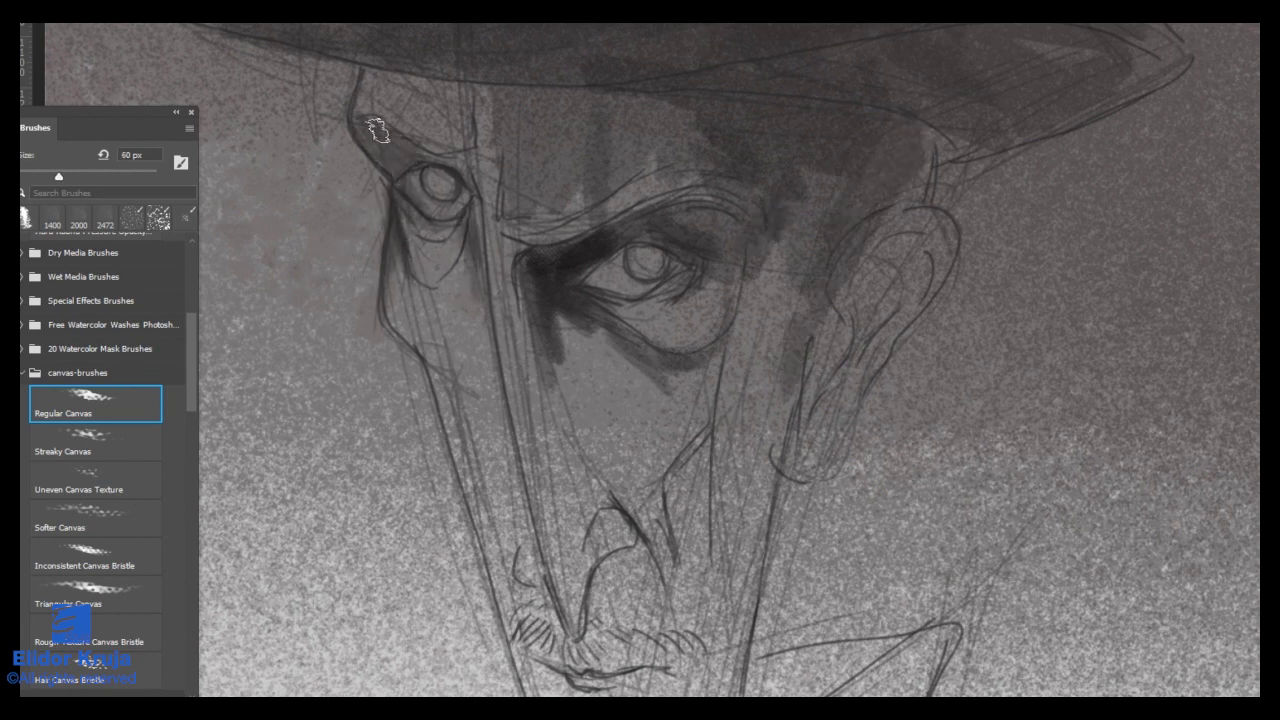
pyautogui.moveTo(466, 190)
pyautogui.mouseDown()
pyautogui.moveTo(434, 177)
pyautogui.moveTo(440, 200)
pyautogui.mouseUp()
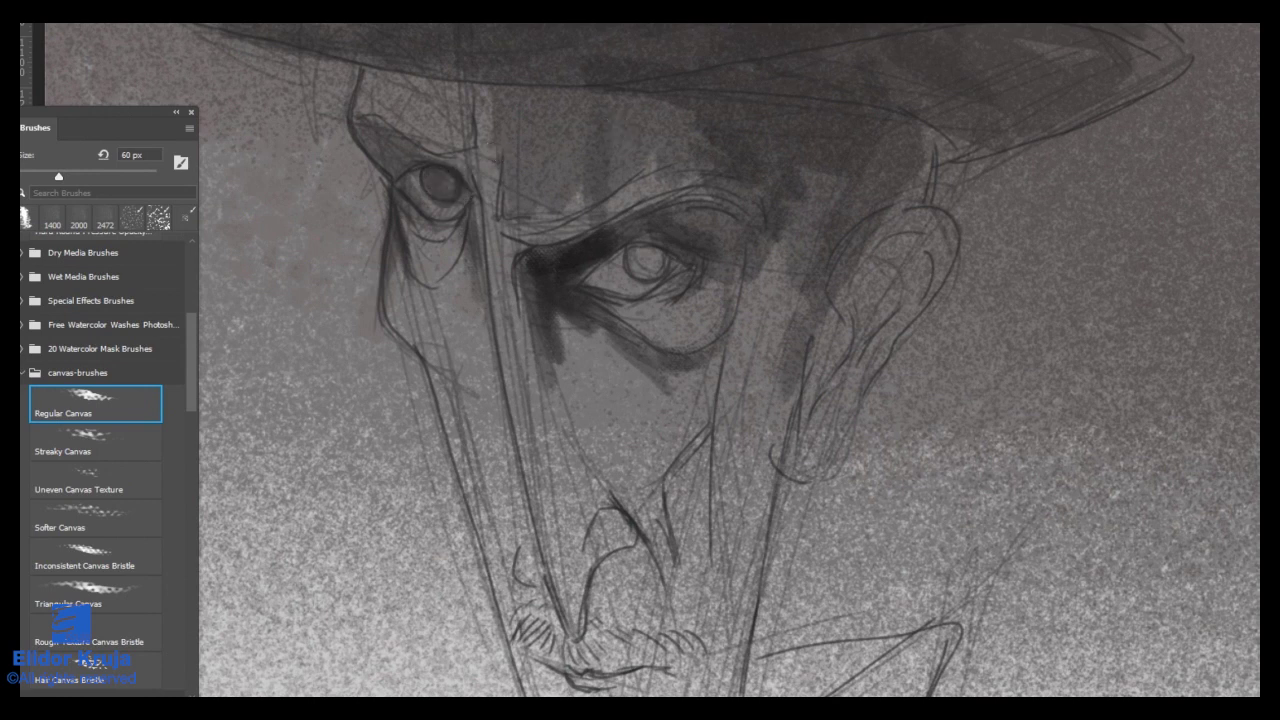
pyautogui.moveTo(643, 251); pyautogui.dragTo(645, 262)
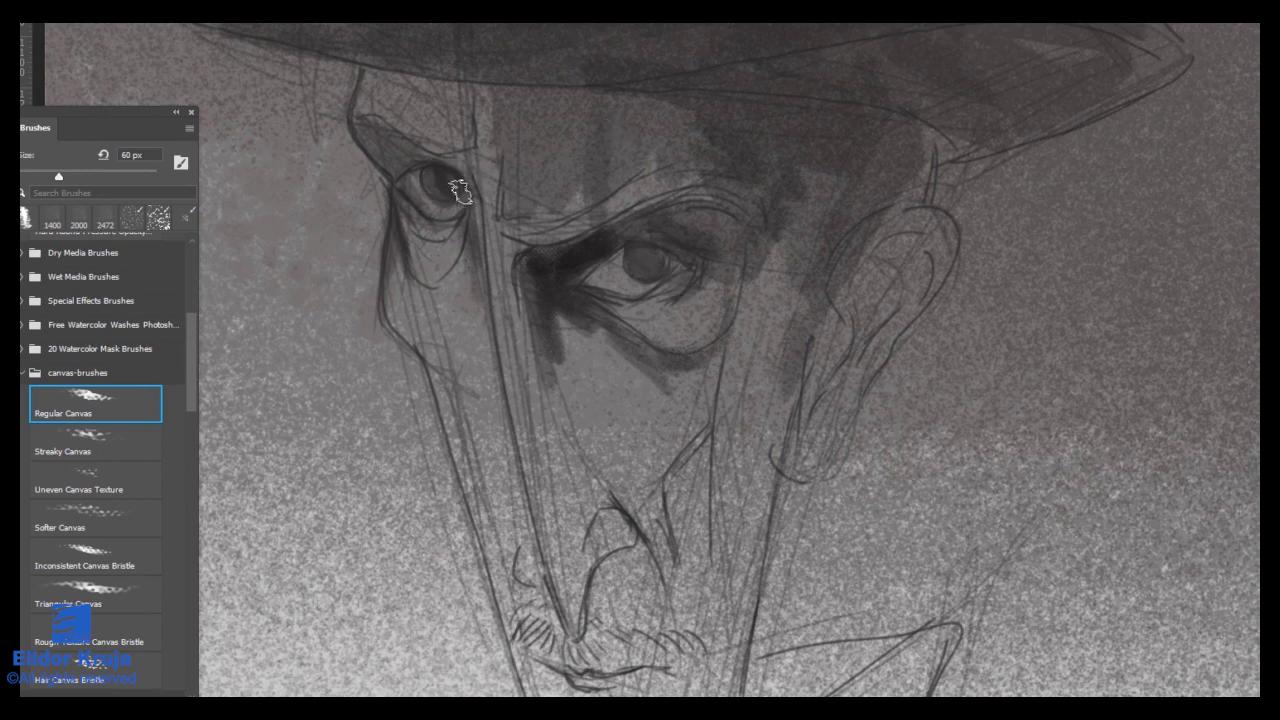
pyautogui.press('[')
pyautogui.press('[')
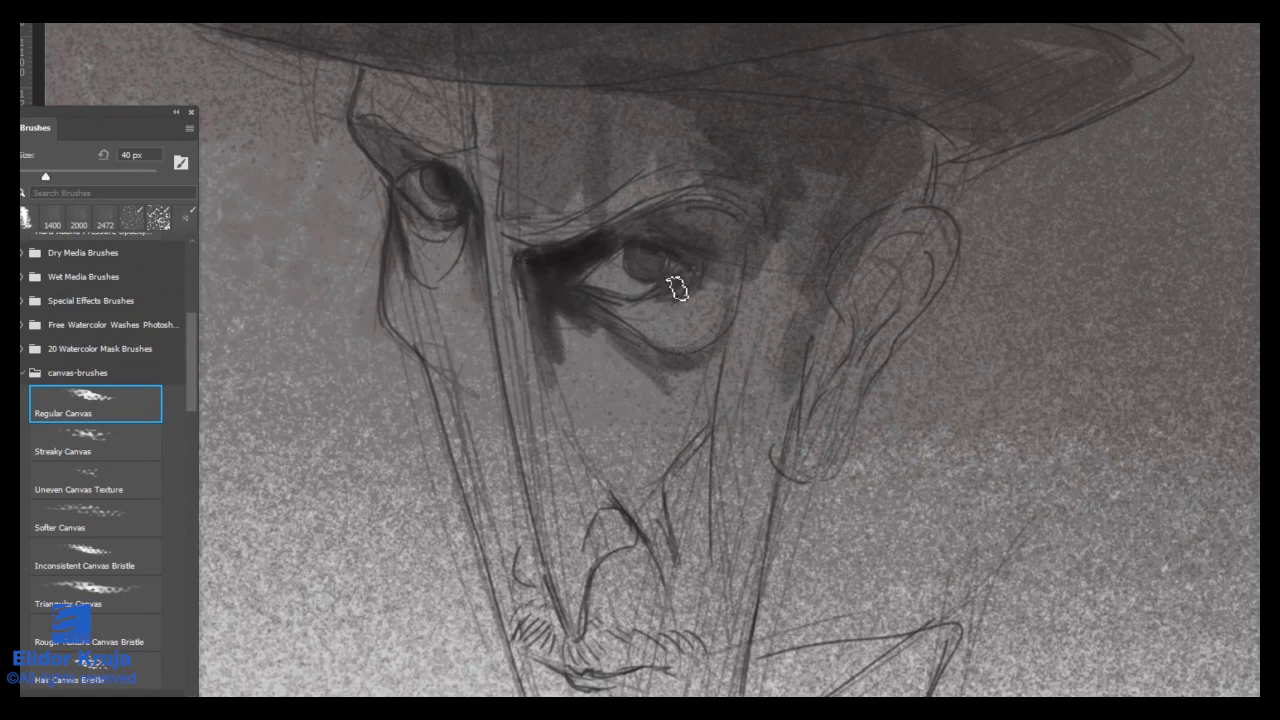
pyautogui.moveTo(697, 281)
pyautogui.mouseDown()
pyautogui.moveTo(659, 320)
pyautogui.moveTo(623, 300)
pyautogui.mouseUp()
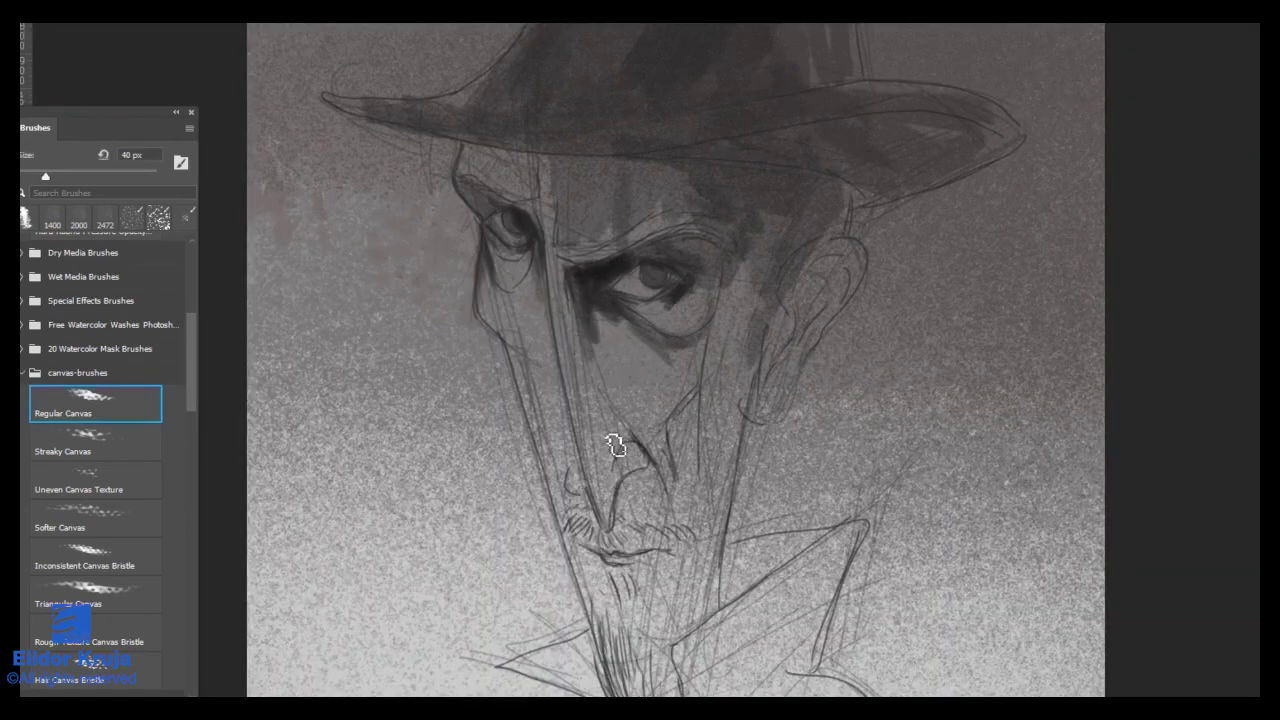
# Step: Paint the dark shadows around the nostril, the underside of the nose and its pointed tip with the 40 px brush
pyautogui.moveTo(640, 498); pyautogui.dragTo(718, 468)
pyautogui.moveTo(638, 460)
pyautogui.mouseDown()
pyautogui.moveTo(616, 565)
pyautogui.moveTo(627, 535)
pyautogui.mouseUp()
pyautogui.moveTo(662, 450)
pyautogui.mouseDown()
pyautogui.moveTo(641, 522)
pyautogui.moveTo(687, 412)
pyautogui.mouseUp()
pyautogui.moveTo(687, 409); pyautogui.dragTo(634, 408)
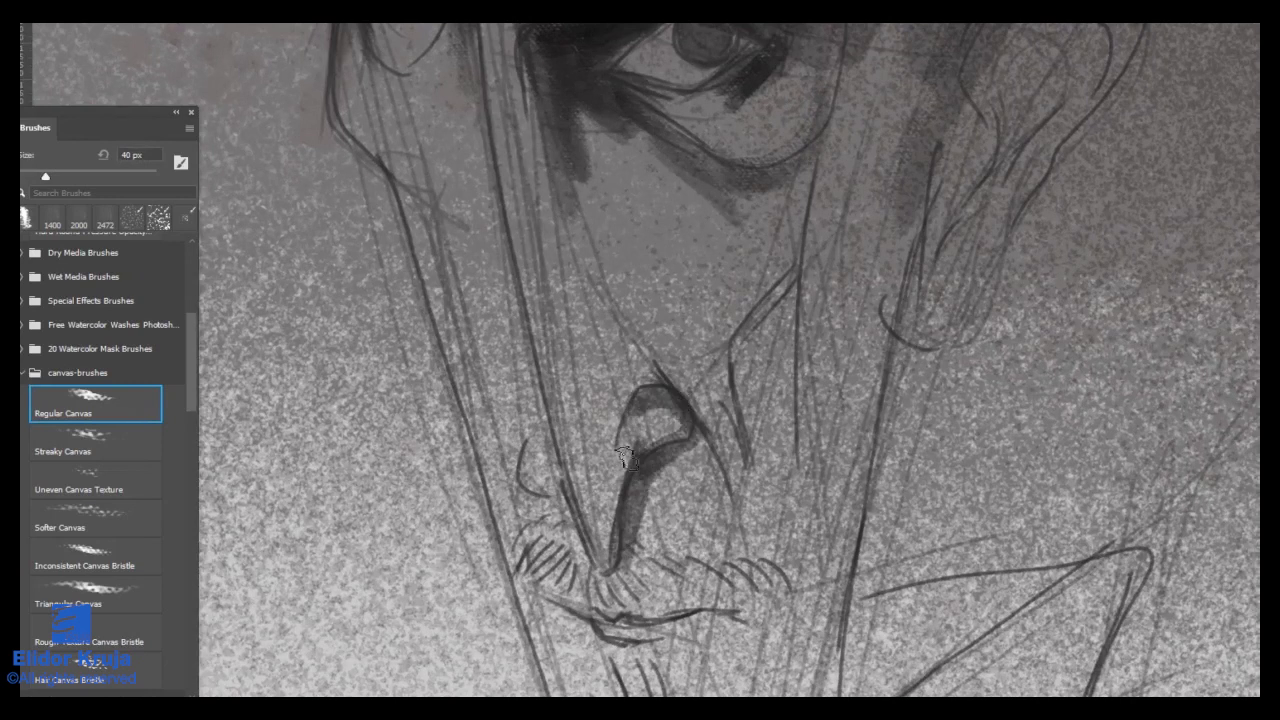
pyautogui.moveTo(606, 530); pyautogui.dragTo(612, 450)
pyautogui.moveTo(537, 483); pyautogui.dragTo(609, 569)
pyautogui.moveTo(612, 568); pyautogui.dragTo(622, 506)
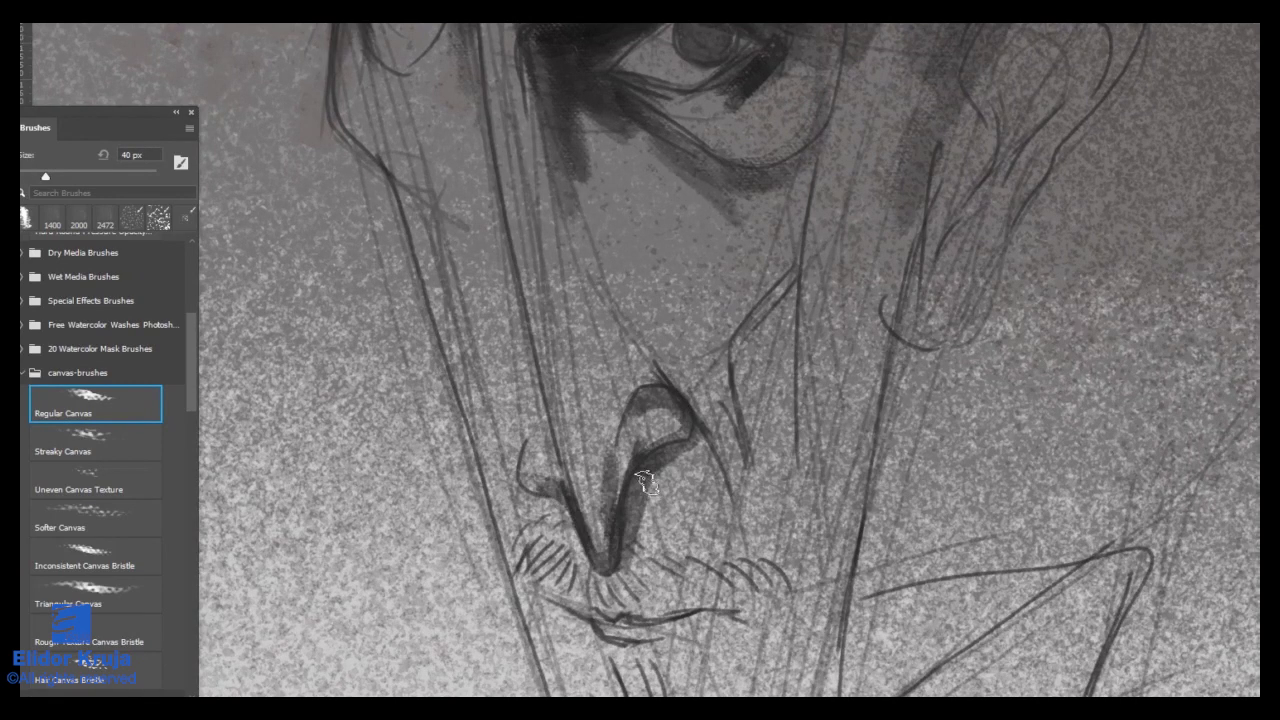
pyautogui.moveTo(643, 462); pyautogui.dragTo(622, 462)
pyautogui.moveTo(694, 437); pyautogui.dragTo(720, 492)
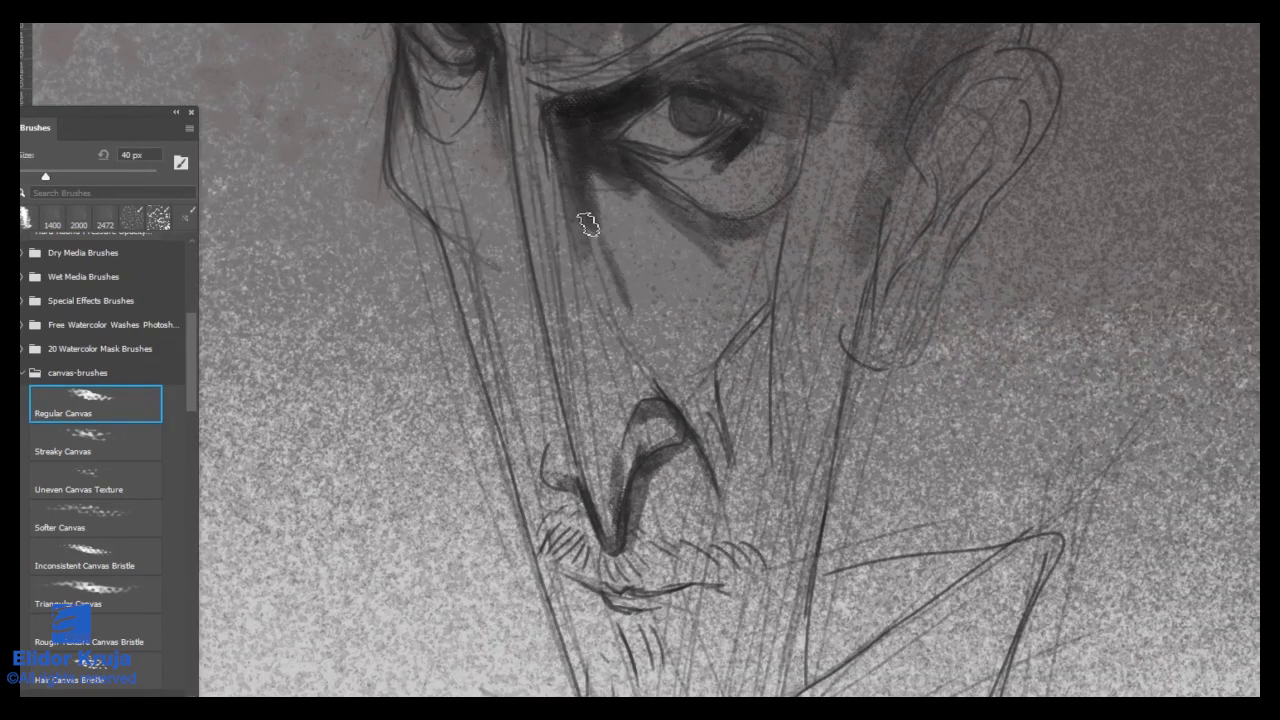
# Step: Enlarge the brush to 70 px and paint diagonal shadow strokes on the cheek below the right eye's inner corner
pyautogui.press(']')
pyautogui.press(']')
pyautogui.press(']')
pyautogui.moveTo(607, 203); pyautogui.dragTo(646, 274)
pyautogui.moveTo(607, 188)
pyautogui.mouseDown()
pyautogui.moveTo(648, 238)
pyautogui.moveTo(666, 232)
pyautogui.mouseUp()
# Step: Sample a grey from the cheek and shade the lower lids and eye bags of both eyes with a 60 px brush
pyautogui.keyDown('alt'); pyautogui.click(763, 246); pyautogui.keyUp('alt')
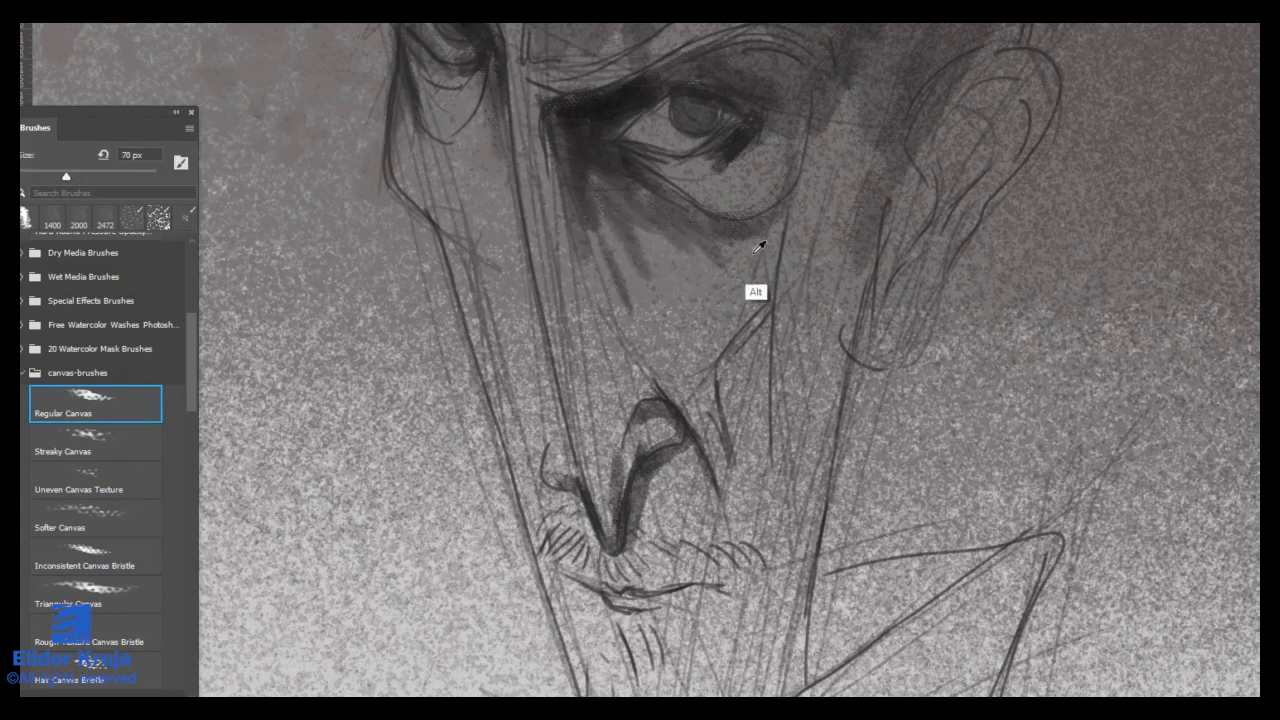
pyautogui.press('[')
pyautogui.press('[')
pyautogui.press('[')
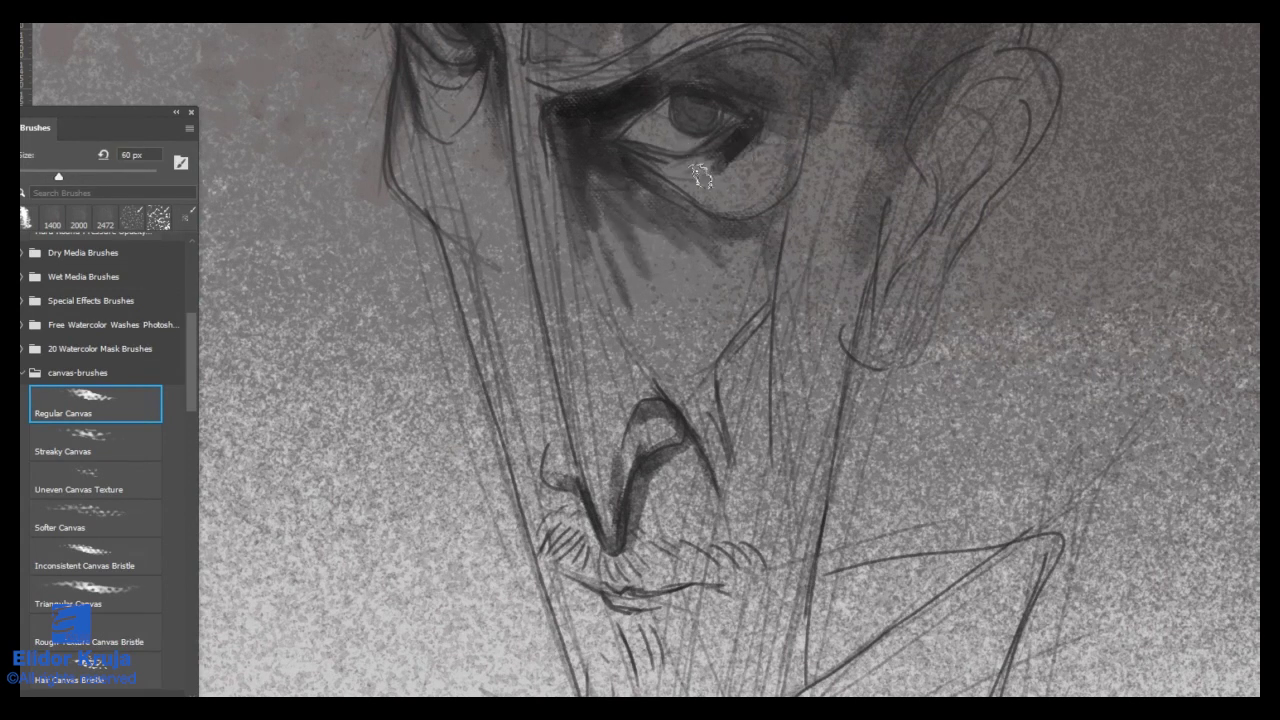
pyautogui.moveTo(694, 172); pyautogui.dragTo(660, 164)
pyautogui.moveTo(480, 73); pyautogui.dragTo(466, 96)
pyautogui.moveTo(456, 86); pyautogui.dragTo(449, 102)
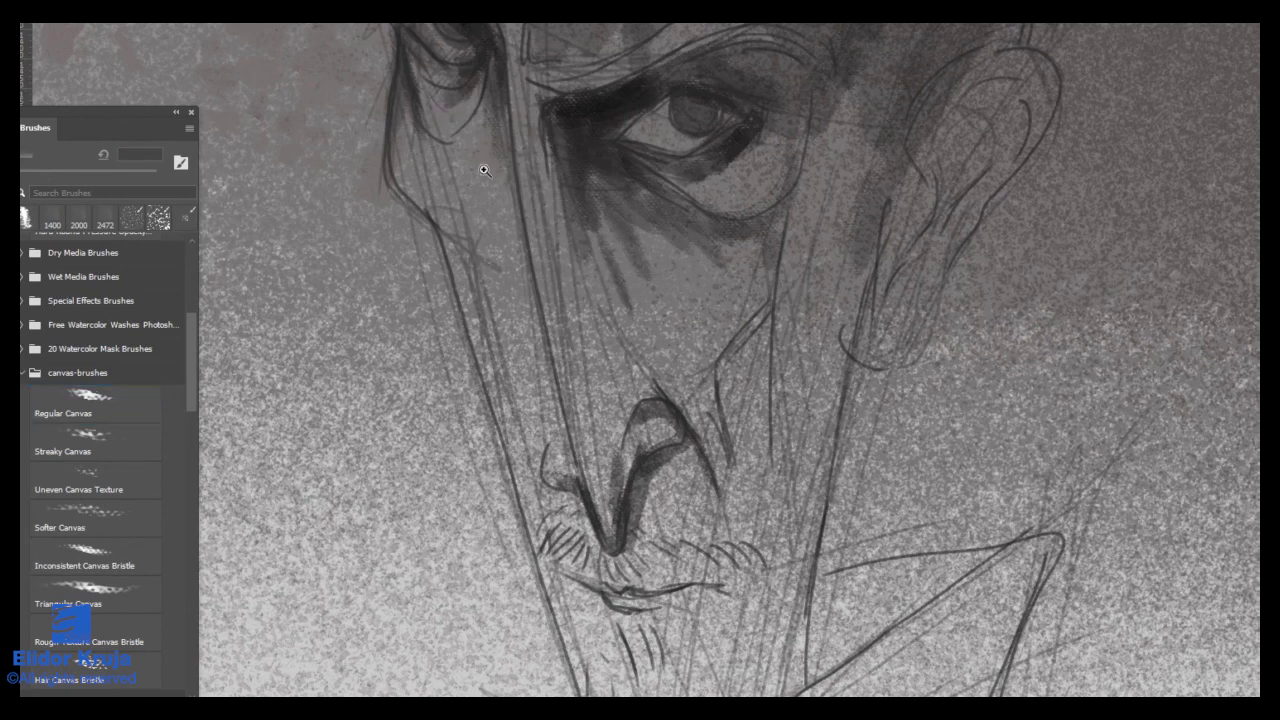
pyautogui.moveTo(700, 150); pyautogui.dragTo(630, 143)
pyautogui.moveTo(690, 260); pyautogui.dragTo(757, 297)
pyautogui.moveTo(662, 388); pyautogui.dragTo(644, 466)
pyautogui.moveTo(571, 268); pyautogui.dragTo(578, 270)
pyautogui.moveTo(612, 290); pyautogui.dragTo(542, 338)
pyautogui.moveTo(431, 315); pyautogui.dragTo(430, 276)
pyautogui.moveTo(425, 230)
pyautogui.mouseDown()
pyautogui.moveTo(314, 206)
pyautogui.moveTo(282, 160)
pyautogui.mouseUp()
# Step: Shade the upper lip beside the nostril and the cheek fold beside the nose with the 40 px brush
pyautogui.moveTo(649, 558); pyautogui.dragTo(614, 203)
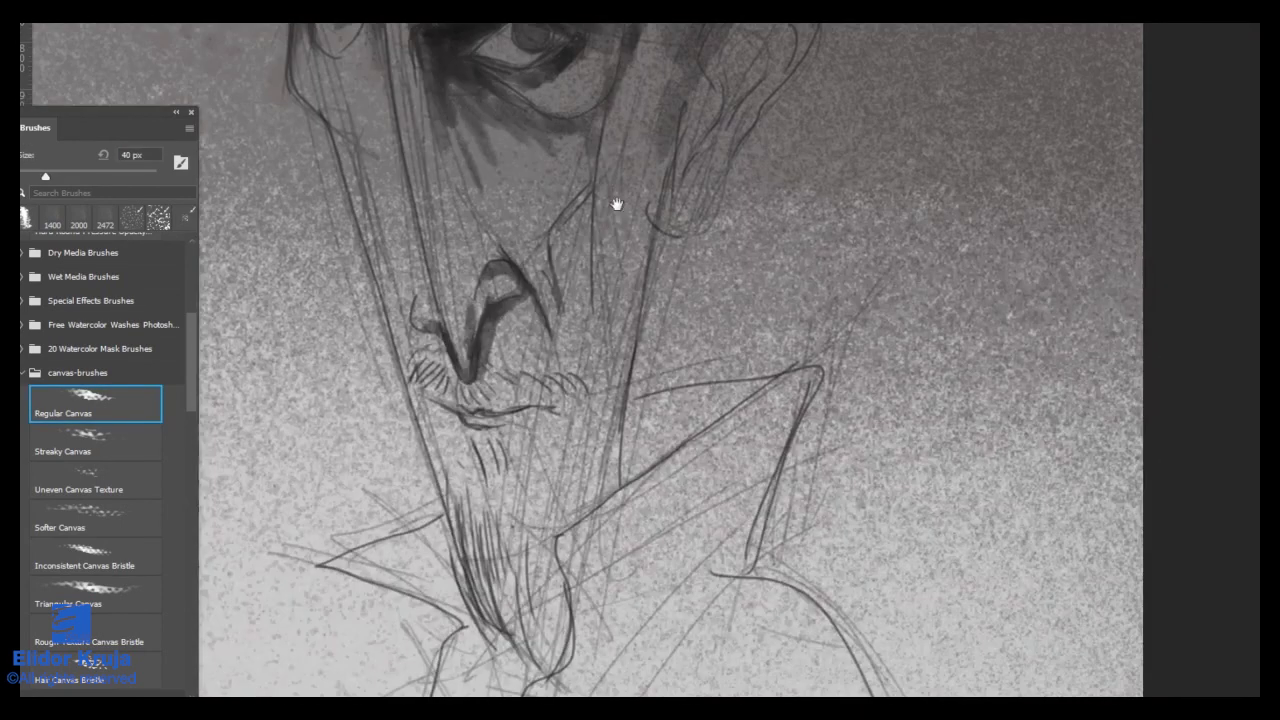
pyautogui.moveTo(490, 366)
pyautogui.mouseDown()
pyautogui.moveTo(505, 370)
pyautogui.moveTo(535, 305)
pyautogui.mouseUp()
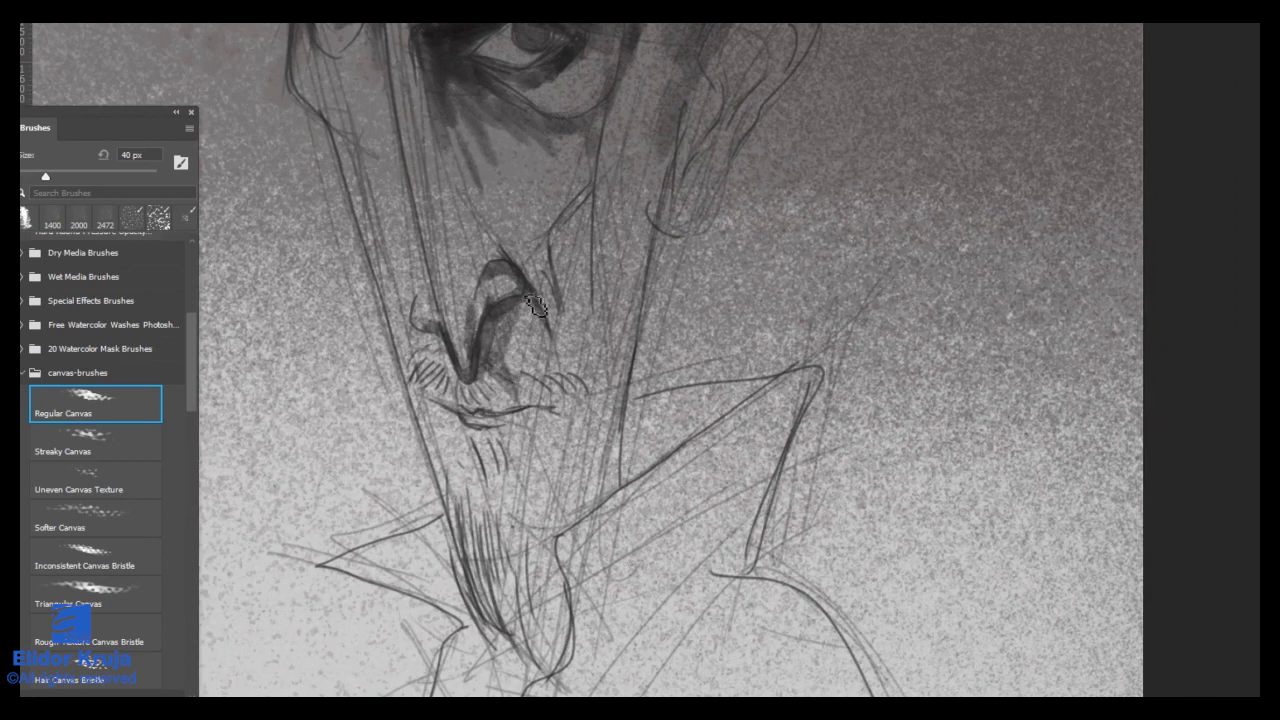
pyautogui.moveTo(561, 253); pyautogui.dragTo(598, 188)
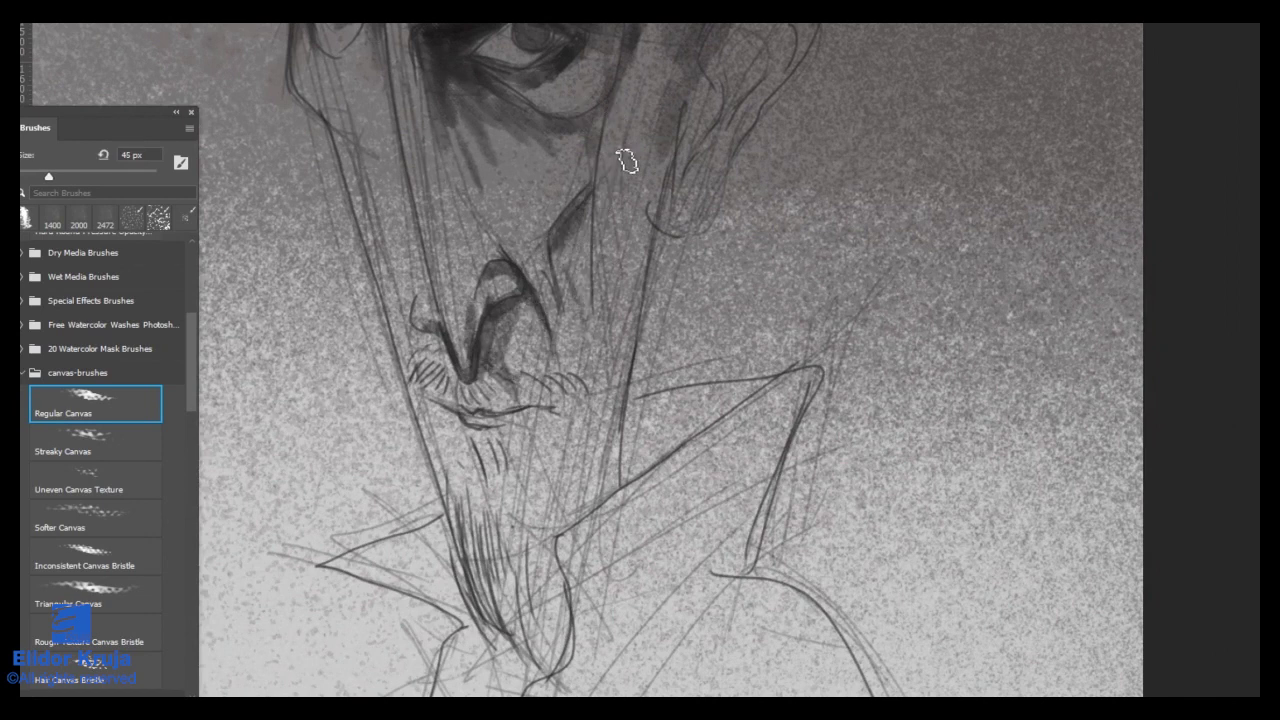
# Step: Paint a dark shadow down the side of the face from the temple to the jaw, enlarging the brush to 70 px
pyautogui.moveTo(665, 69); pyautogui.dragTo(614, 268)
pyautogui.moveTo(658, 150); pyautogui.dragTo(624, 358)
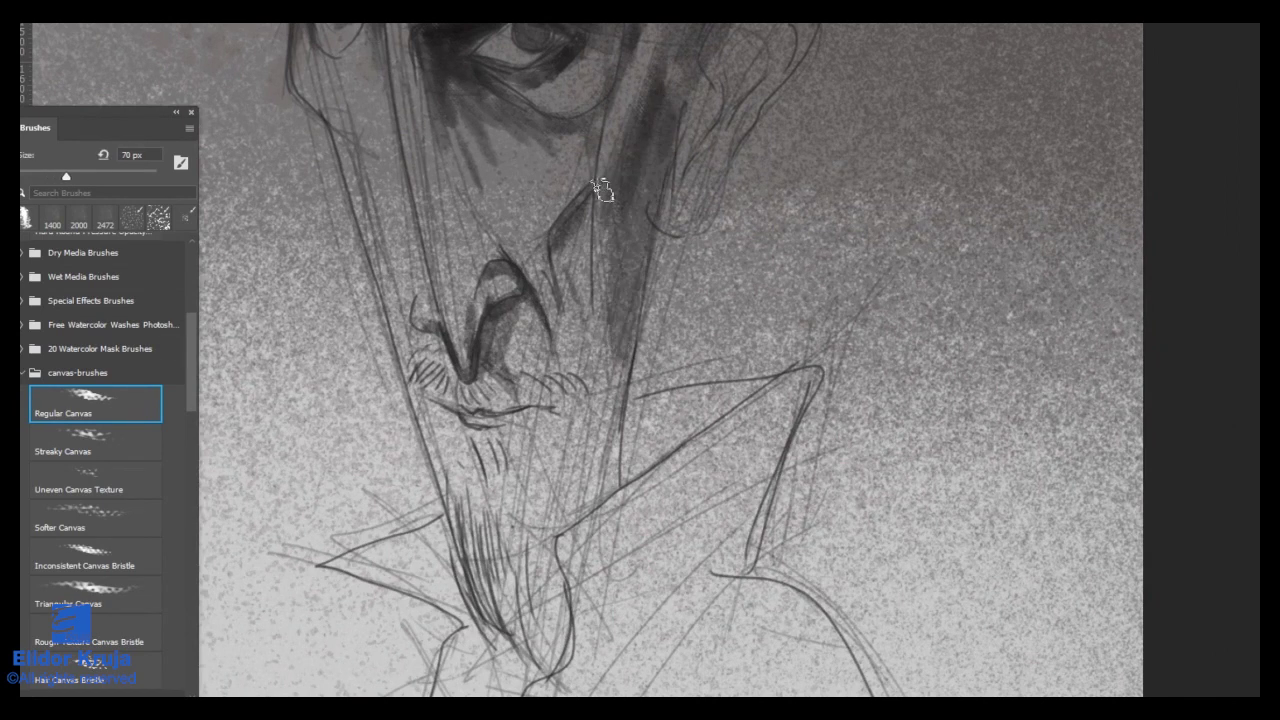
pyautogui.moveTo(603, 189); pyautogui.dragTo(605, 308)
pyautogui.moveTo(592, 407)
pyautogui.mouseDown()
pyautogui.moveTo(612, 440)
pyautogui.moveTo(598, 500)
pyautogui.moveTo(625, 292)
pyautogui.moveTo(601, 468)
pyautogui.mouseUp()
pyautogui.moveTo(656, 435); pyautogui.dragTo(653, 536)
pyautogui.moveTo(671, 406); pyautogui.dragTo(653, 530)
# Step: Lay the first grey strokes on the right collar and coat, and fill the ear with dark shadow
pyautogui.moveTo(688, 440); pyautogui.dragTo(663, 556)
pyautogui.moveTo(711, 474)
pyautogui.mouseDown()
pyautogui.moveTo(699, 554)
pyautogui.moveTo(662, 638)
pyautogui.mouseUp()
pyautogui.moveTo(690, 542); pyautogui.dragTo(664, 584)
pyautogui.moveTo(692, 231)
pyautogui.mouseDown()
pyautogui.moveTo(705, 250)
pyautogui.moveTo(692, 340)
pyautogui.mouseUp()
pyautogui.moveTo(735, 196); pyautogui.dragTo(676, 385)
pyautogui.moveTo(749, 265); pyautogui.dragTo(702, 412)
pyautogui.moveTo(776, 275)
pyautogui.mouseDown()
pyautogui.moveTo(732, 381)
pyautogui.moveTo(733, 286)
pyautogui.moveTo(703, 220)
pyautogui.moveTo(723, 109)
pyautogui.moveTo(606, 138)
pyautogui.moveTo(630, 60)
pyautogui.moveTo(800, 240)
pyautogui.moveTo(790, 290)
pyautogui.moveTo(968, 48)
pyautogui.mouseUp()
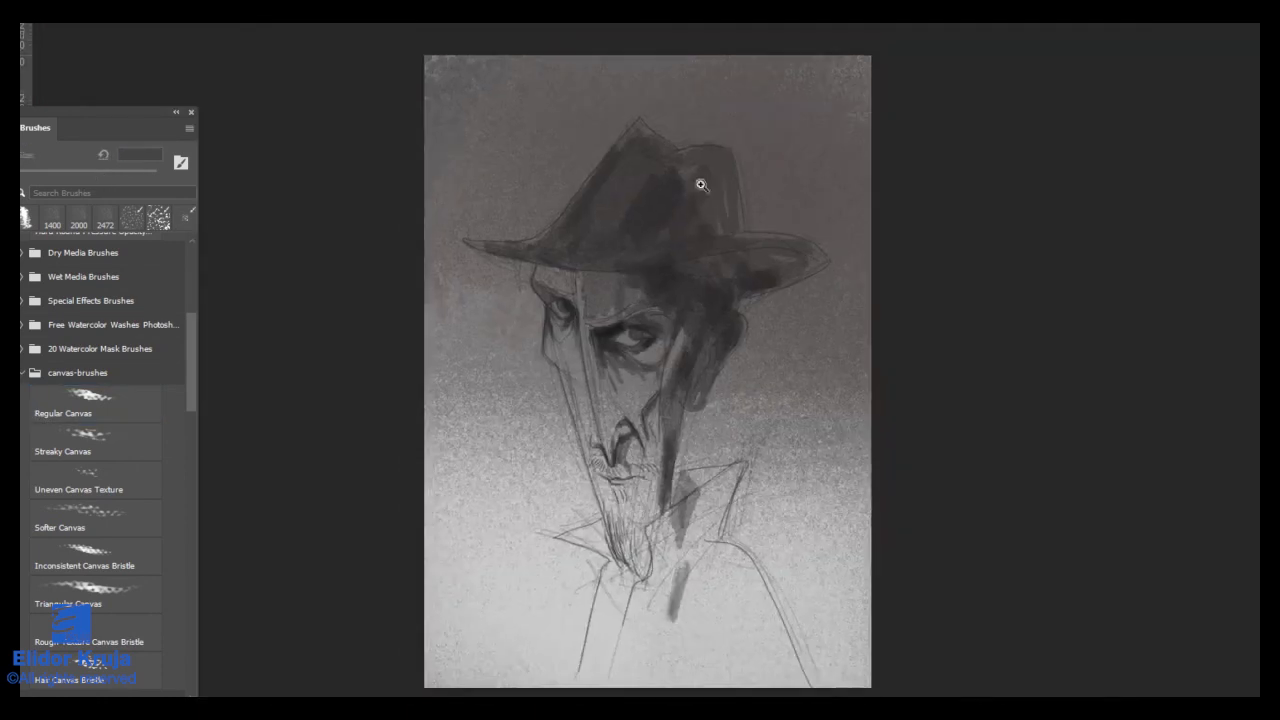
# Step: Darken the right side of the hat's crown and brim, and add another grey stroke to the raised collar
pyautogui.hotkey('ctrl', '0')
pyautogui.moveTo(673, 268)
pyautogui.mouseDown()
pyautogui.moveTo(717, 234)
pyautogui.moveTo(727, 163)
pyautogui.moveTo(801, 257)
pyautogui.mouseUp()
pyautogui.moveTo(710, 578); pyautogui.dragTo(717, 486)
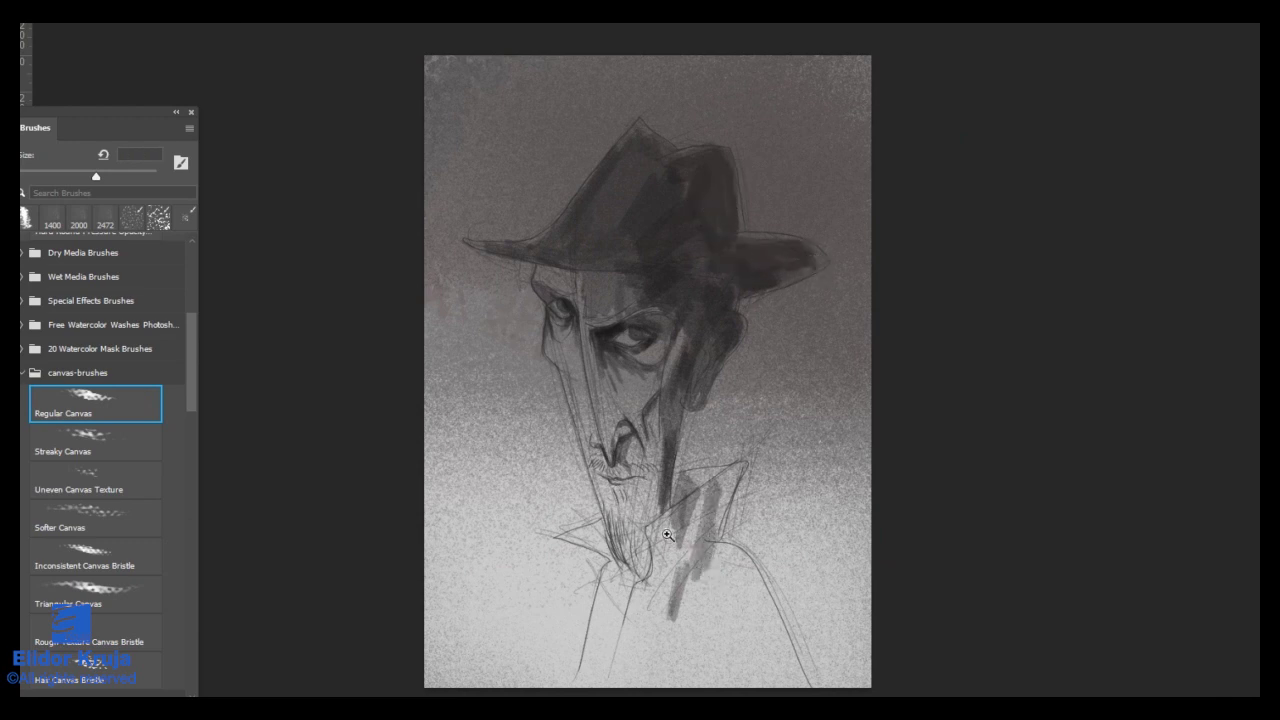
# Step: Block in the left collar tip, the beard's shaded side and the right collar and shoulder edge with grey strokes
pyautogui.keyDown('ctrl'); pyautogui.click(668, 537); pyautogui.keyUp('ctrl')
pyautogui.moveTo(627, 530)
pyautogui.mouseDown()
pyautogui.moveTo(630, 598)
pyautogui.moveTo(565, 577)
pyautogui.moveTo(520, 538)
pyautogui.moveTo(489, 538)
pyautogui.moveTo(544, 558)
pyautogui.mouseUp()
pyautogui.press('[')
pyautogui.moveTo(611, 490); pyautogui.dragTo(611, 575)
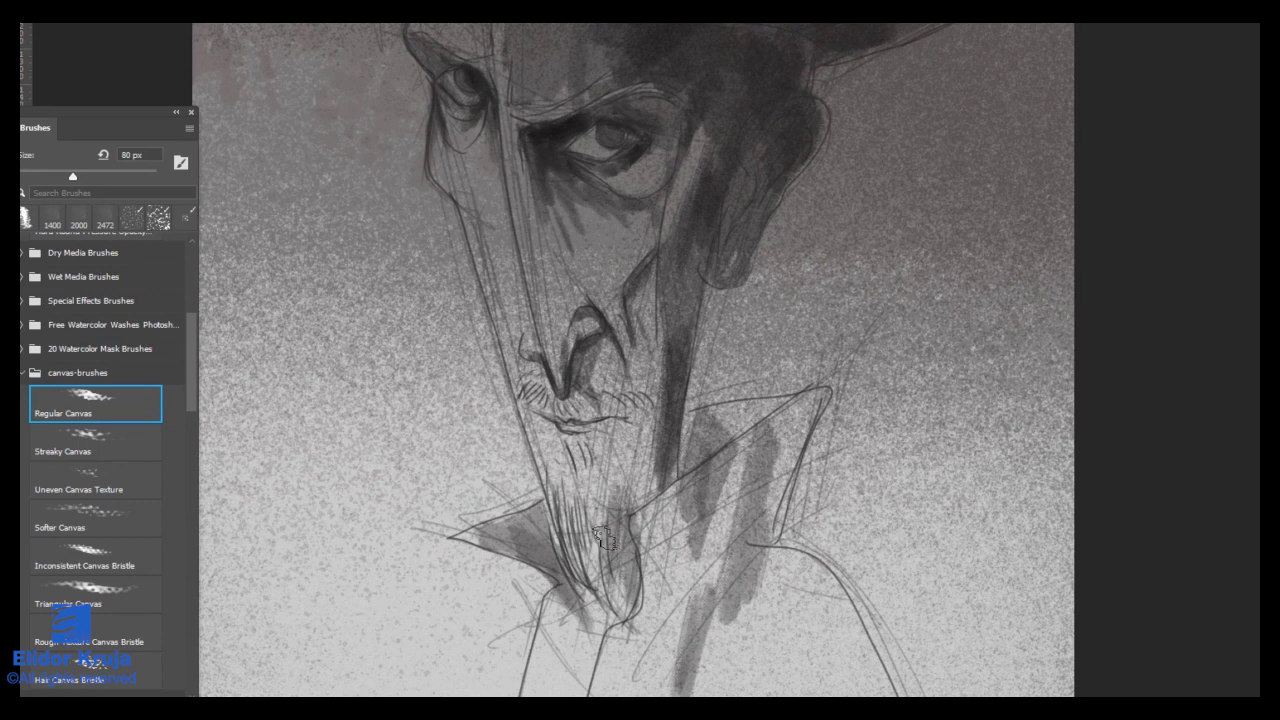
pyautogui.moveTo(693, 505)
pyautogui.mouseDown()
pyautogui.moveTo(665, 605)
pyautogui.moveTo(774, 422)
pyautogui.moveTo(795, 410)
pyautogui.moveTo(828, 592)
pyautogui.moveTo(862, 655)
pyautogui.mouseUp()
pyautogui.scroll(-1, 822, 578)
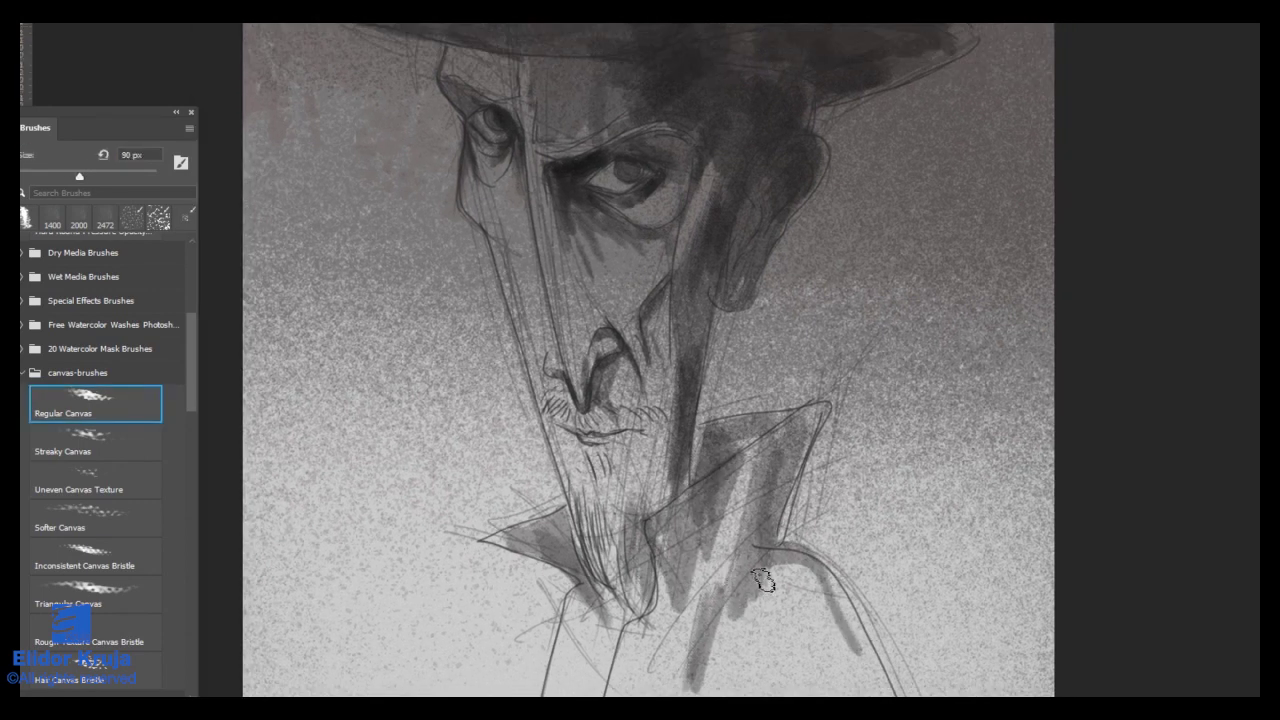
# Step: Fill the right collar and the coat below it with broad grey strokes, using an enlarged canvas brush
pyautogui.press(']')
pyautogui.press(']')
pyautogui.press(']')
pyautogui.press(']')
pyautogui.press(']')
pyautogui.moveTo(762, 580); pyautogui.dragTo(732, 462)
pyautogui.press(']')
pyautogui.moveTo(735, 535); pyautogui.dragTo(712, 690)
pyautogui.press('[')
pyautogui.moveTo(775, 585)
pyautogui.mouseDown()
pyautogui.moveTo(750, 690)
pyautogui.moveTo(828, 690)
pyautogui.mouseUp()
pyautogui.press('[')
pyautogui.moveTo(745, 610); pyautogui.dragTo(740, 690)
pyautogui.moveTo(718, 585)
pyautogui.mouseDown()
pyautogui.moveTo(585, 640)
pyautogui.moveTo(560, 630)
pyautogui.moveTo(654, 584)
pyautogui.moveTo(691, 657)
pyautogui.moveTo(723, 545)
pyautogui.mouseUp()
pyautogui.press('[')
pyautogui.press('[')
pyautogui.press('[')
pyautogui.press('[')
pyautogui.press('[')
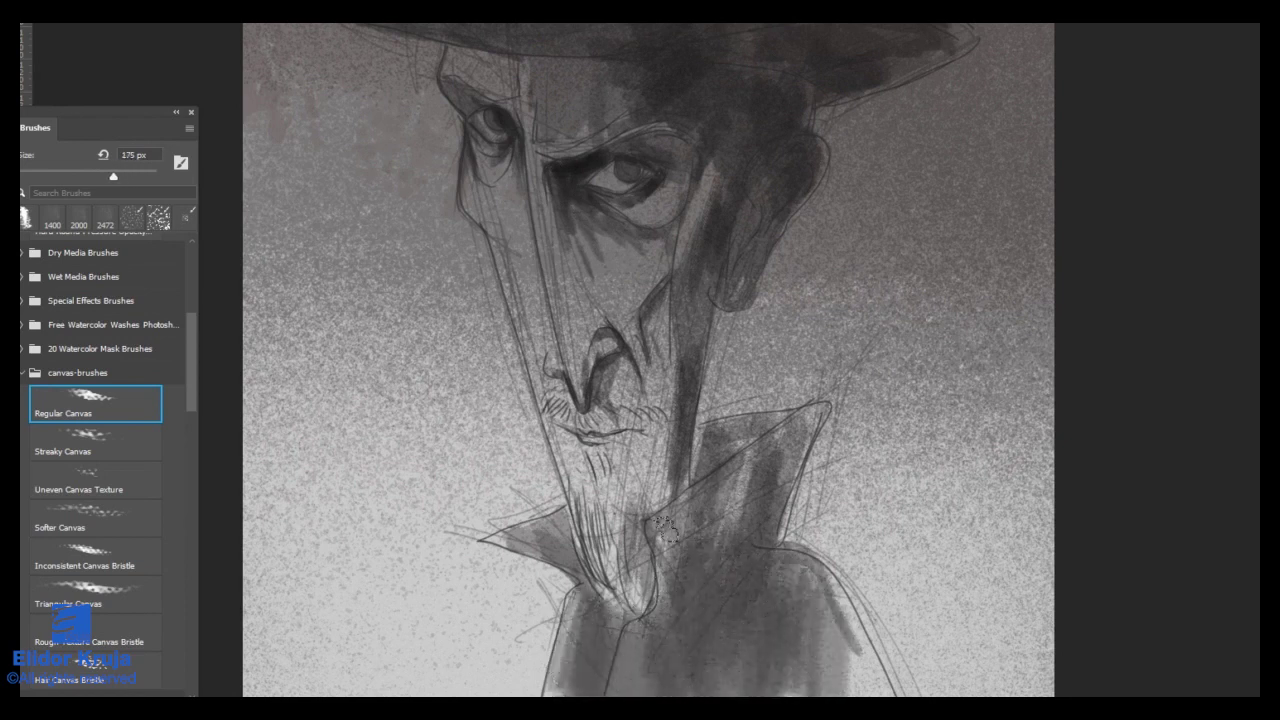
# Step: Darken the coat out to the shoulder edges and fill the left collar tip, reducing the brush to 70 px
pyautogui.moveTo(662, 580)
pyautogui.mouseDown()
pyautogui.moveTo(706, 480)
pyautogui.moveTo(760, 443)
pyautogui.moveTo(800, 440)
pyautogui.moveTo(855, 650)
pyautogui.moveTo(812, 600)
pyautogui.moveTo(830, 660)
pyautogui.mouseUp()
pyautogui.moveTo(572, 592)
pyautogui.mouseDown()
pyautogui.moveTo(566, 668)
pyautogui.moveTo(563, 655)
pyautogui.mouseUp()
pyautogui.press('[')
pyautogui.press('[')
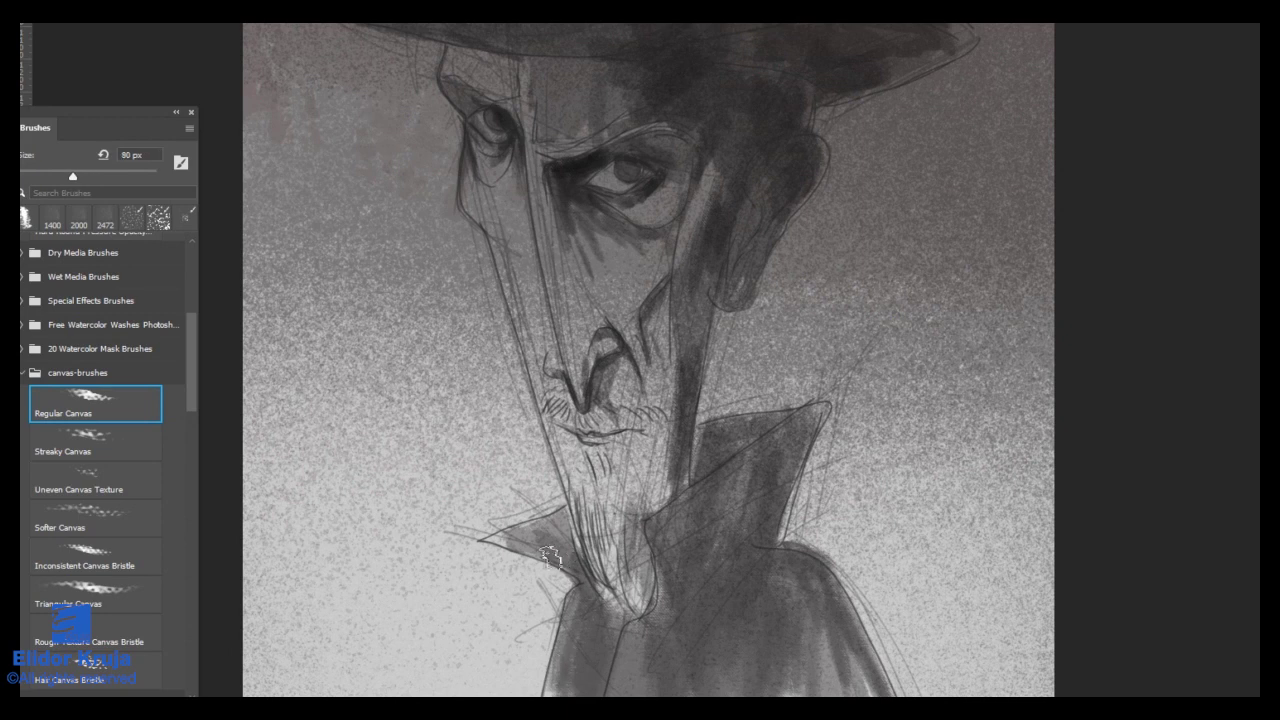
pyautogui.press('[')
pyautogui.moveTo(555, 560)
pyautogui.mouseDown()
pyautogui.moveTo(502, 540)
pyautogui.moveTo(569, 513)
pyautogui.moveTo(660, 513)
pyautogui.mouseUp()
# Step: Deepen the cheek shadow between the nose fold and the ear with the 70 px brush
pyautogui.scroll(-4, 574, 322)
pyautogui.scroll(3, 645, 536)
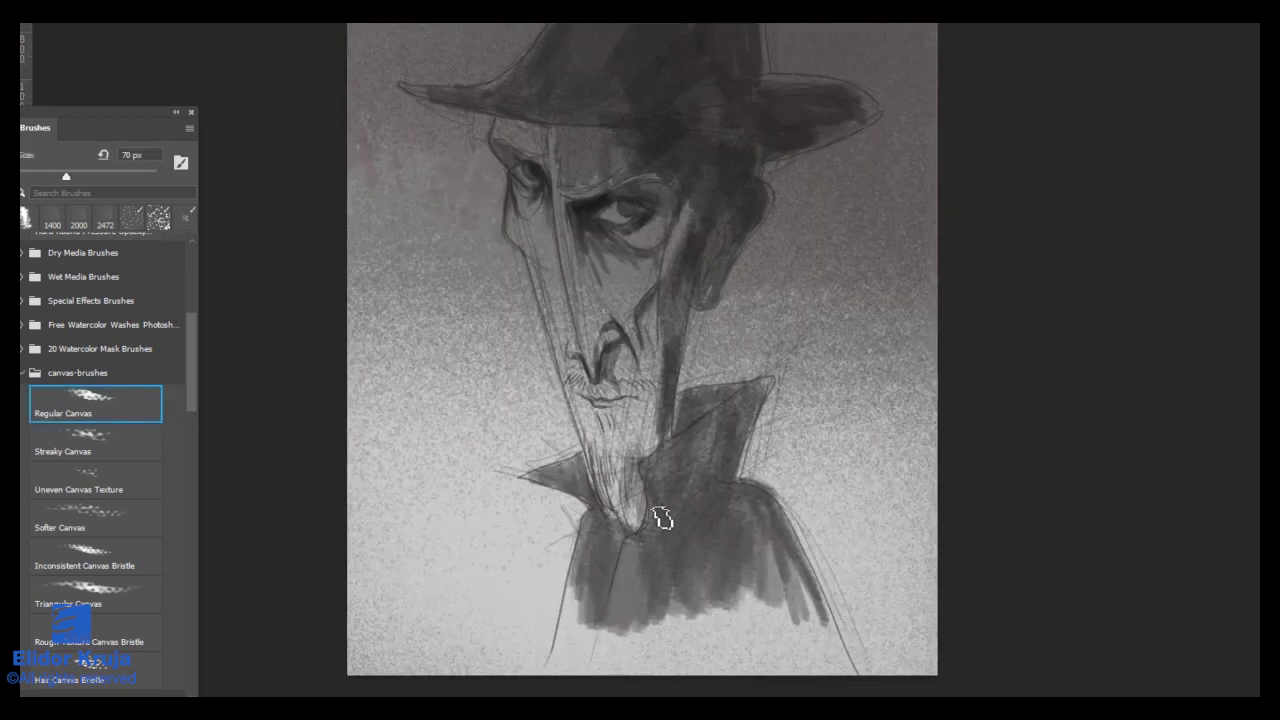
pyautogui.moveTo(684, 430)
pyautogui.mouseDown()
pyautogui.moveTo(752, 397)
pyautogui.moveTo(749, 425)
pyautogui.mouseUp()
pyautogui.moveTo(653, 247); pyautogui.dragTo(712, 250)
pyautogui.moveTo(700, 277)
pyautogui.mouseDown()
pyautogui.moveTo(645, 358)
pyautogui.moveTo(707, 374)
pyautogui.mouseUp()
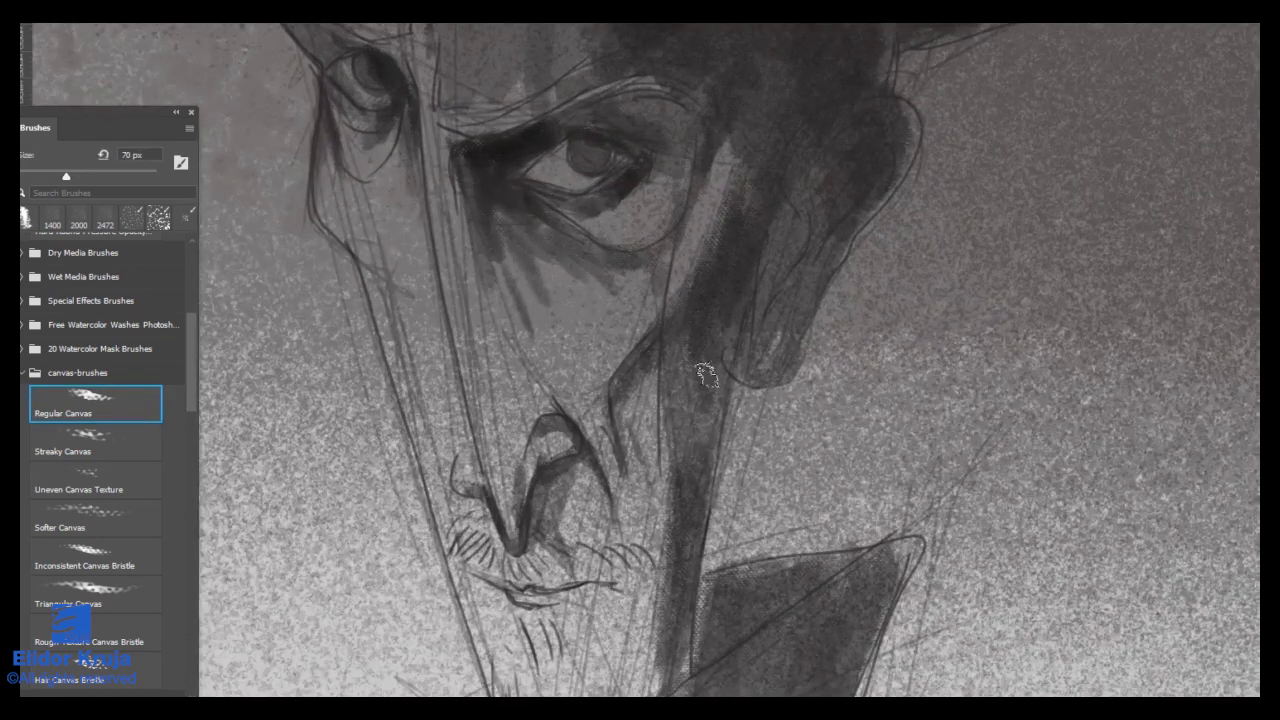
# Step: Darken the mouth line and the shadow below the lips with the brush reduced to 35 px
pyautogui.moveTo(572, 560)
pyautogui.mouseDown()
pyautogui.moveTo(550, 556)
pyautogui.moveTo(607, 588)
pyautogui.moveTo(556, 596)
pyautogui.moveTo(549, 633)
pyautogui.mouseUp()
pyautogui.press('[')
pyautogui.press('[')
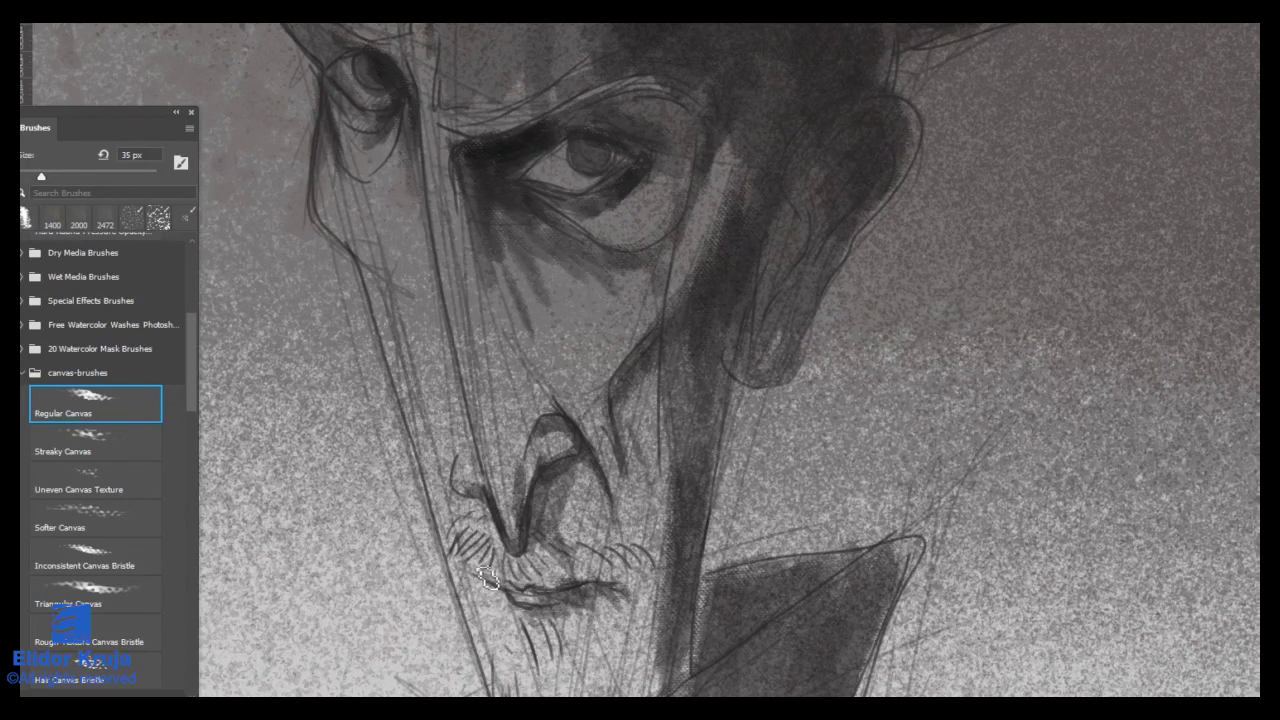
pyautogui.moveTo(460, 559)
pyautogui.mouseDown()
pyautogui.moveTo(530, 560)
pyautogui.moveTo(458, 562)
pyautogui.moveTo(508, 596)
pyautogui.mouseUp()
pyautogui.moveTo(544, 524); pyautogui.dragTo(568, 546)
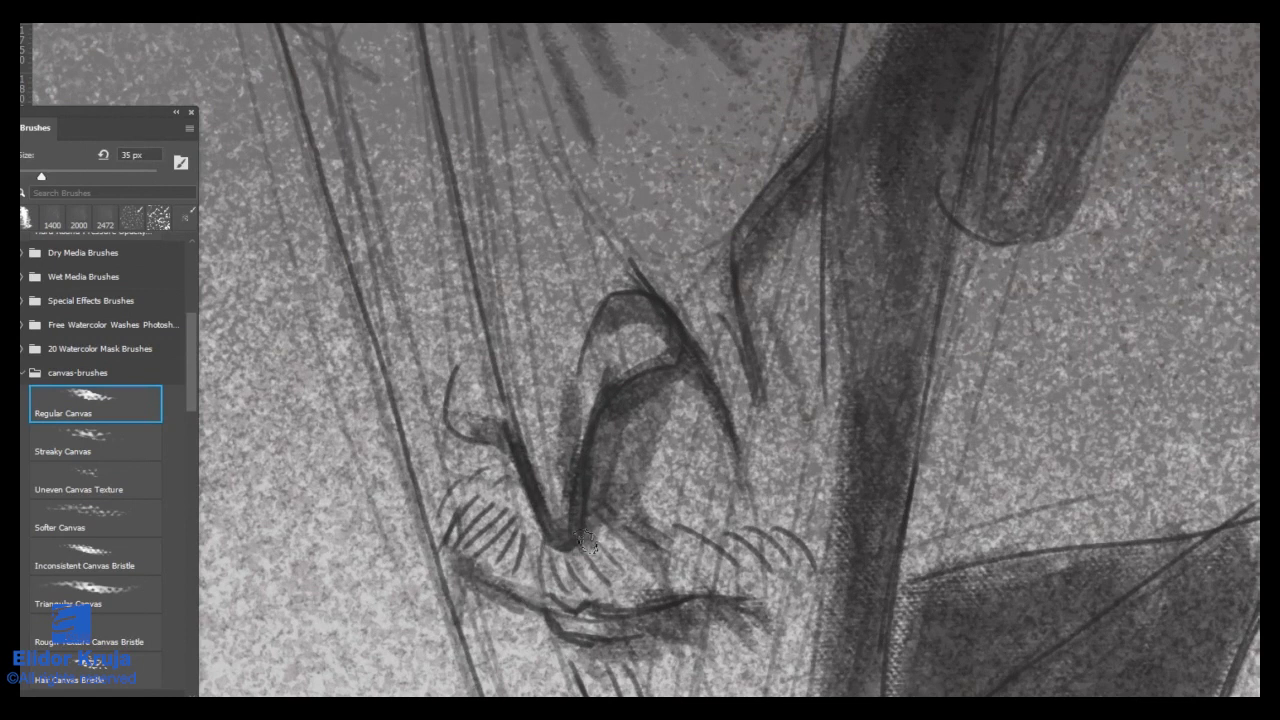
# Step: Sample a dark grey and shade the upper lip under the nostril and the side of the nose at 35 px
pyautogui.keyDown('alt'); pyautogui.click(605, 452); pyautogui.keyUp('alt')
pyautogui.moveTo(599, 468); pyautogui.dragTo(624, 386)
pyautogui.moveTo(716, 425); pyautogui.dragTo(688, 342)
pyautogui.moveTo(684, 388); pyautogui.dragTo(704, 476)
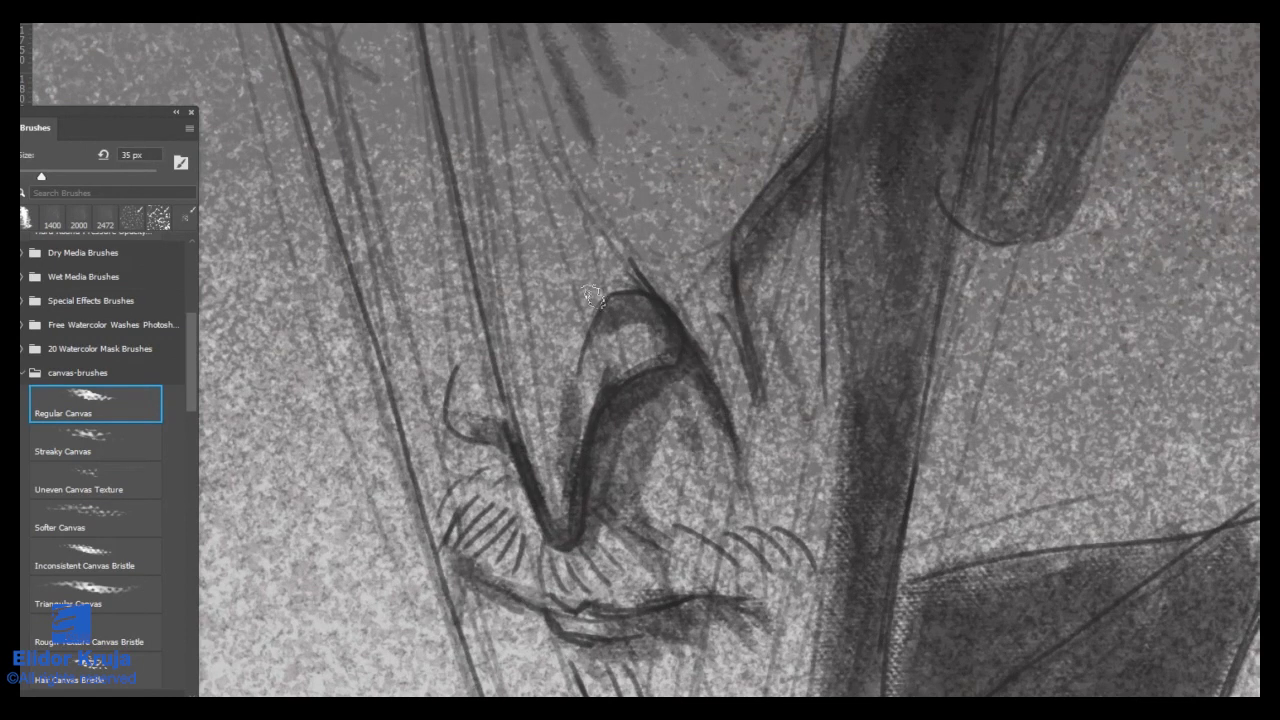
pyautogui.moveTo(536, 150)
pyautogui.mouseDown()
pyautogui.moveTo(572, 388)
pyautogui.moveTo(538, 480)
pyautogui.mouseUp()
pyautogui.moveTo(524, 298)
pyautogui.mouseDown()
pyautogui.moveTo(536, 362)
pyautogui.moveTo(560, 340)
pyautogui.mouseUp()
pyautogui.moveTo(630, 252); pyautogui.dragTo(609, 254)
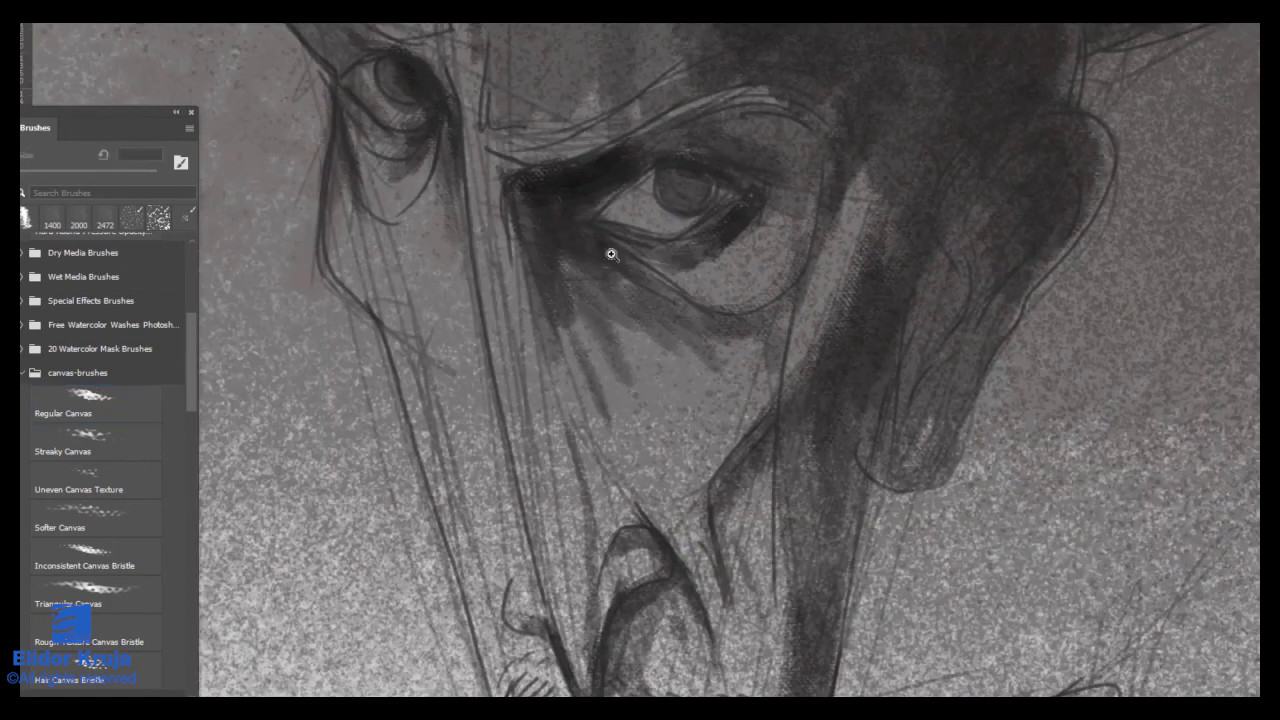
# Step: Paint furrow strokes on the forehead above the right eyebrow and darken the left cheekbone's contour
pyautogui.moveTo(549, 186); pyautogui.dragTo(573, 360)
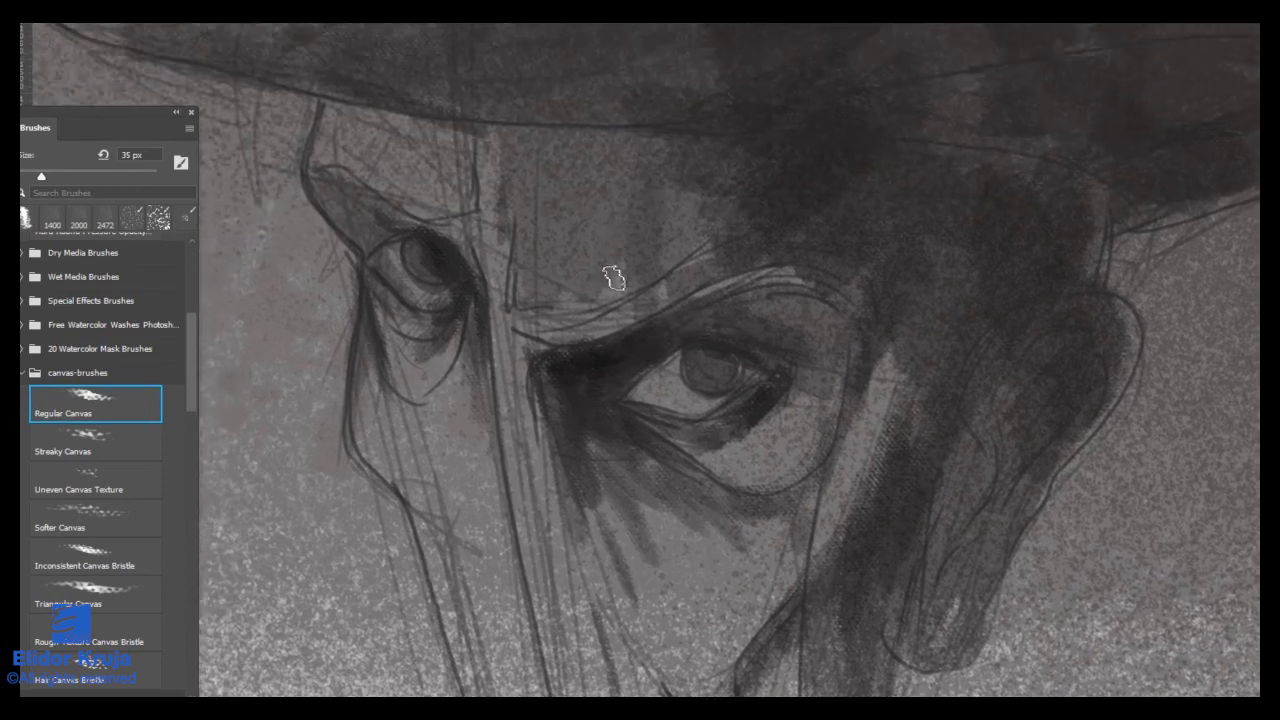
pyautogui.moveTo(668, 191); pyautogui.dragTo(592, 238)
pyautogui.moveTo(482, 132); pyautogui.dragTo(458, 152)
pyautogui.moveTo(454, 134); pyautogui.dragTo(635, 135)
pyautogui.moveTo(708, 140); pyautogui.dragTo(580, 181)
pyautogui.moveTo(678, 334); pyautogui.dragTo(799, 368)
pyautogui.scroll(1, 800, 368)
pyautogui.press('b')
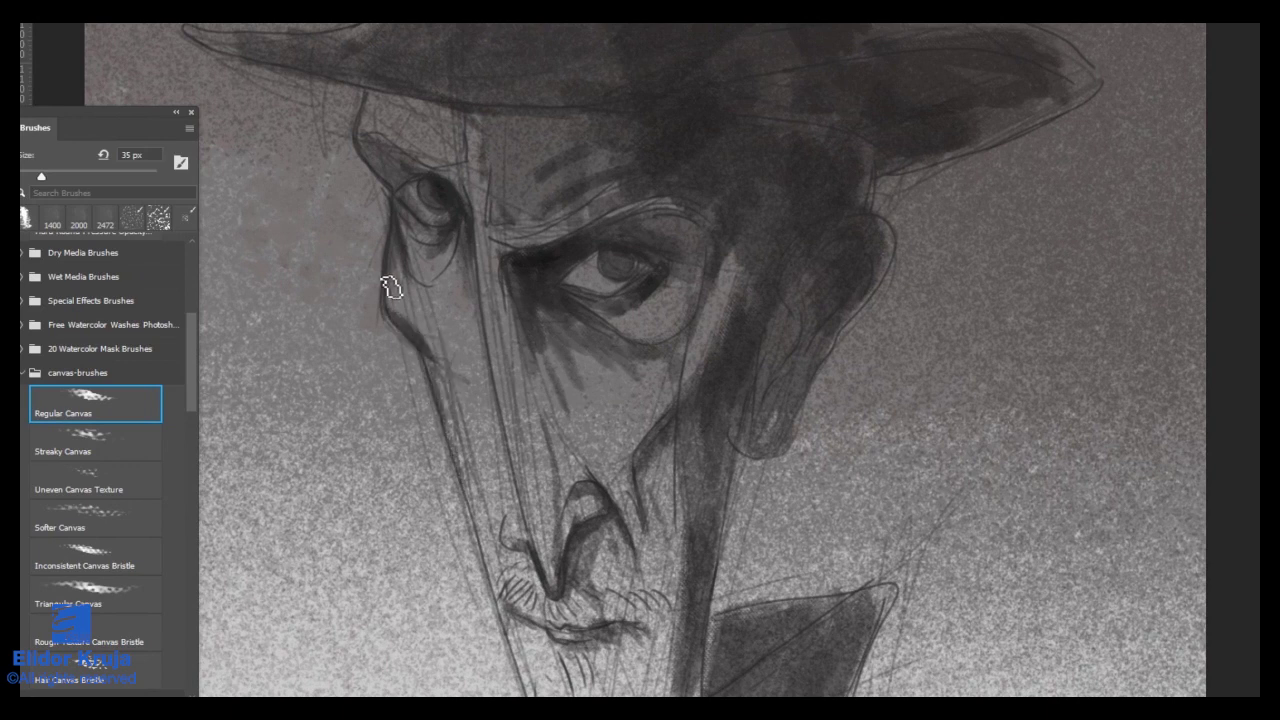
# Step: Darken the left corner of the mouth and the line between the lips with the 35 px brush
pyautogui.scroll(-4, 449, 322)
pyautogui.scroll(7, 571, 443)
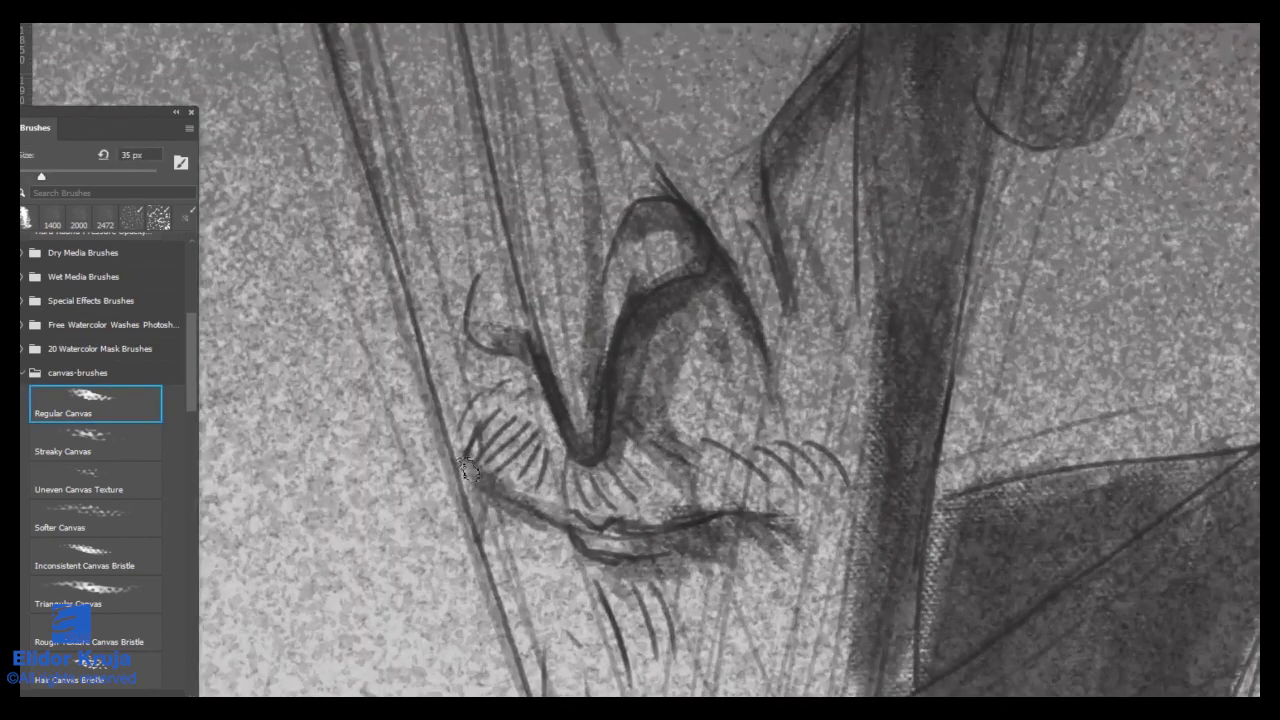
pyautogui.scroll(-1, 470, 470)
pyautogui.moveTo(522, 484); pyautogui.dragTo(600, 534)
pyautogui.moveTo(688, 497)
pyautogui.keyDown('ctrl'); pyautogui.mouseDown()
pyautogui.moveTo(582, 535)
pyautogui.moveTo(617, 530)
pyautogui.mouseUp(); pyautogui.keyUp('ctrl')
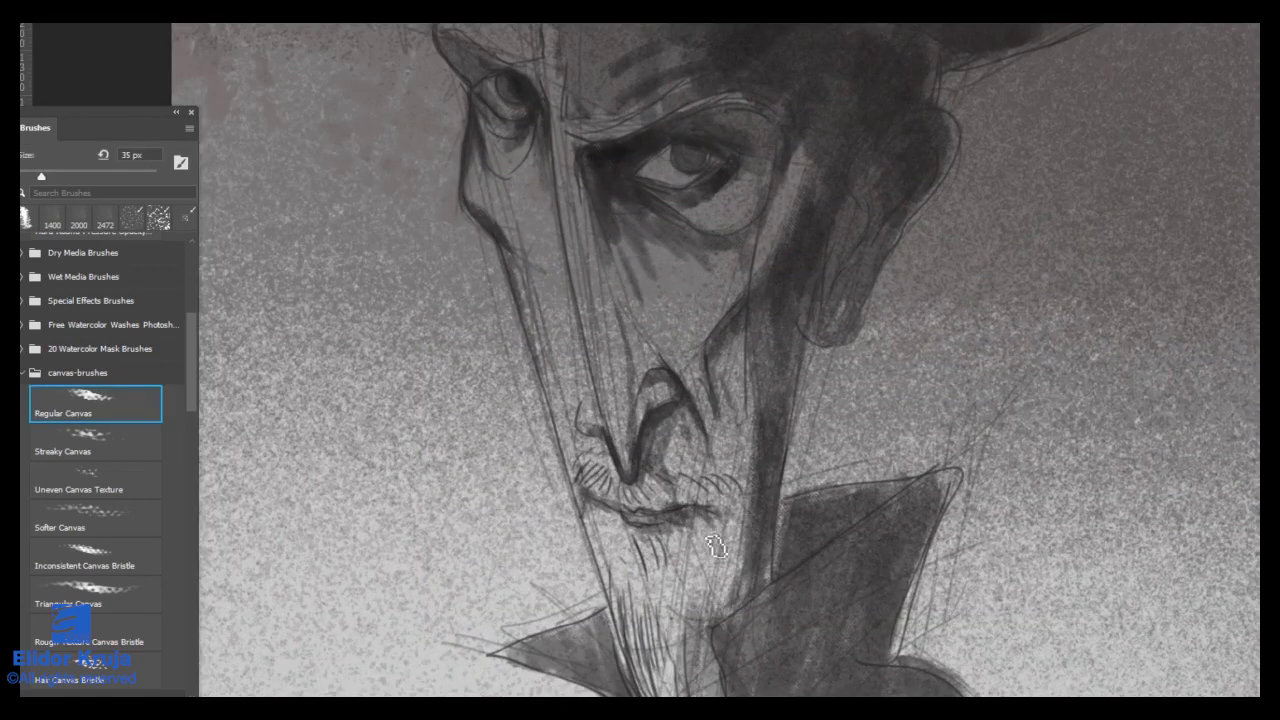
# Step: Paint the hat brim's cast shadow across the top of the forehead with the 35 px brush
pyautogui.keyDown('ctrl'); pyautogui.moveTo(785, 467); pyautogui.dragTo(735, 459); pyautogui.keyUp('ctrl')
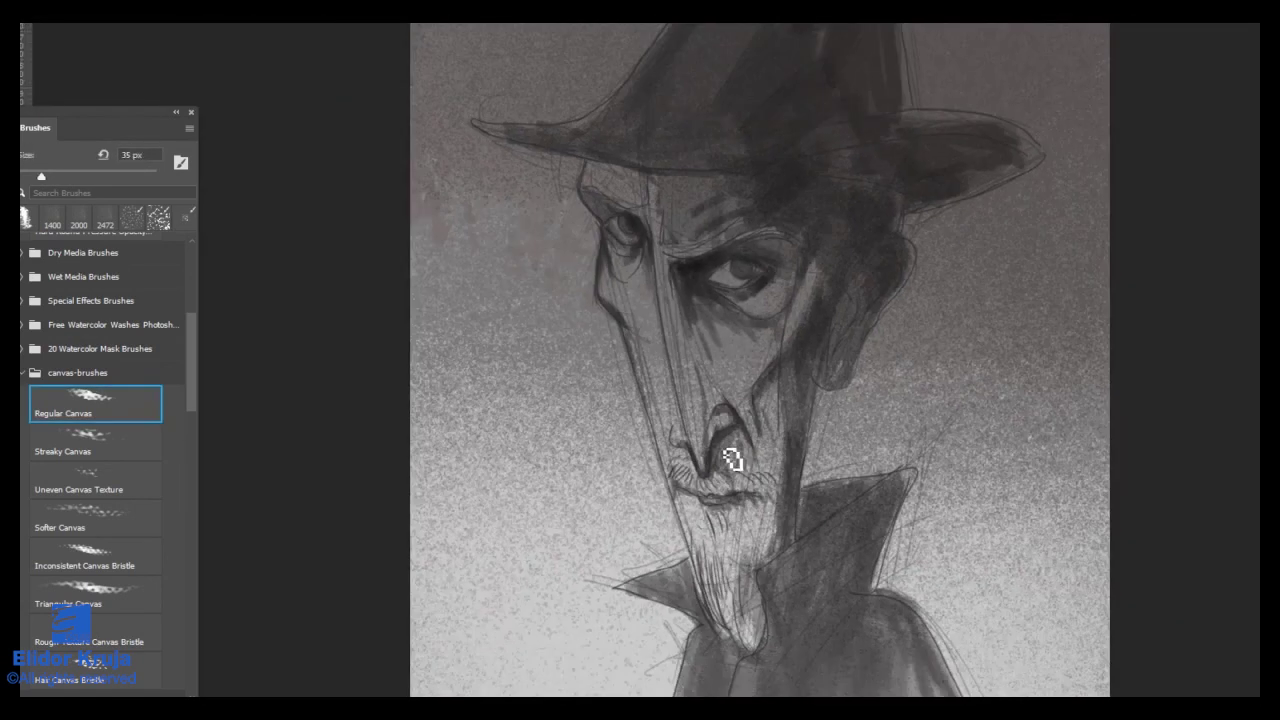
pyautogui.keyDown('ctrl'); pyautogui.moveTo(741, 250); pyautogui.dragTo(868, 259); pyautogui.keyUp('ctrl')
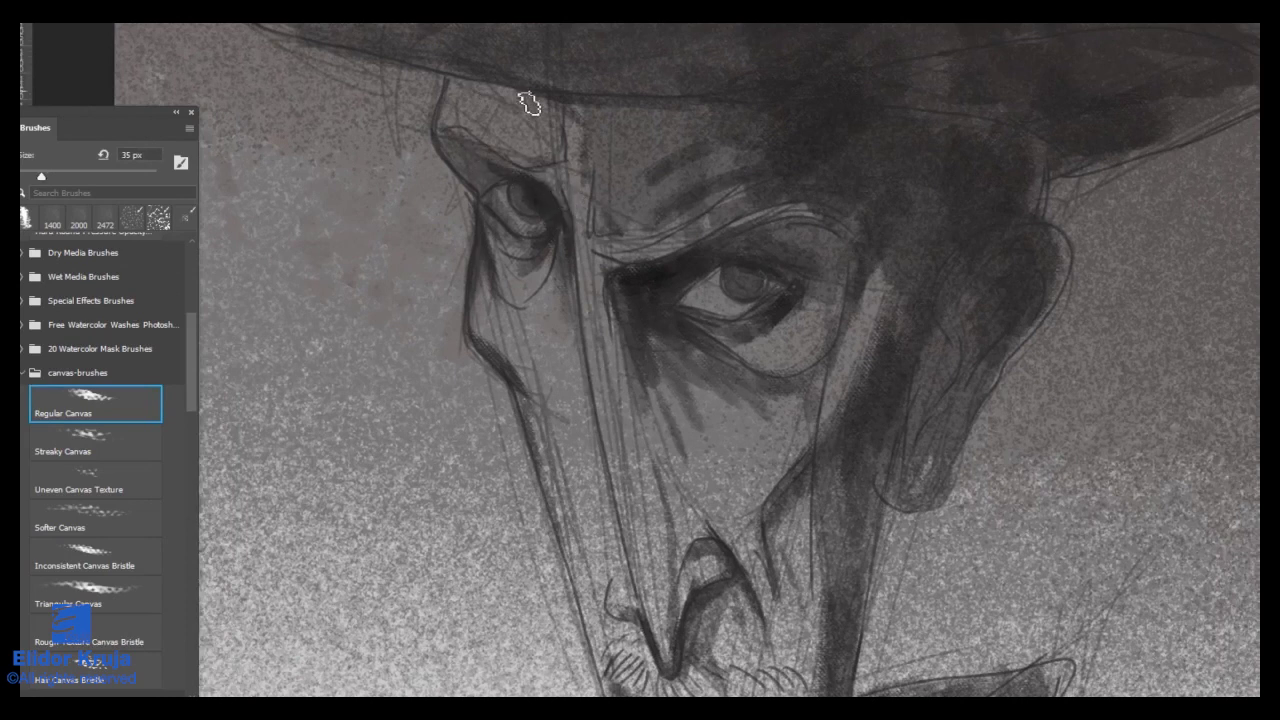
pyautogui.moveTo(725, 134); pyautogui.dragTo(809, 130)
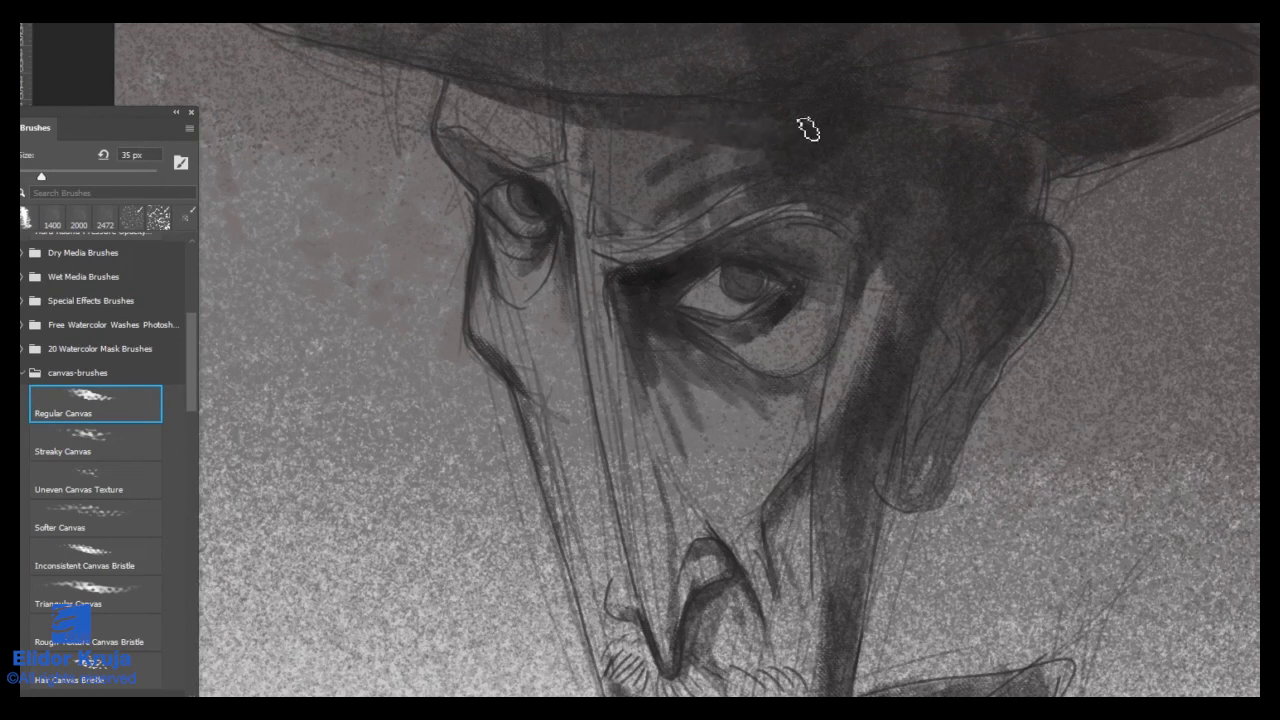
pyautogui.moveTo(654, 140); pyautogui.dragTo(603, 391)
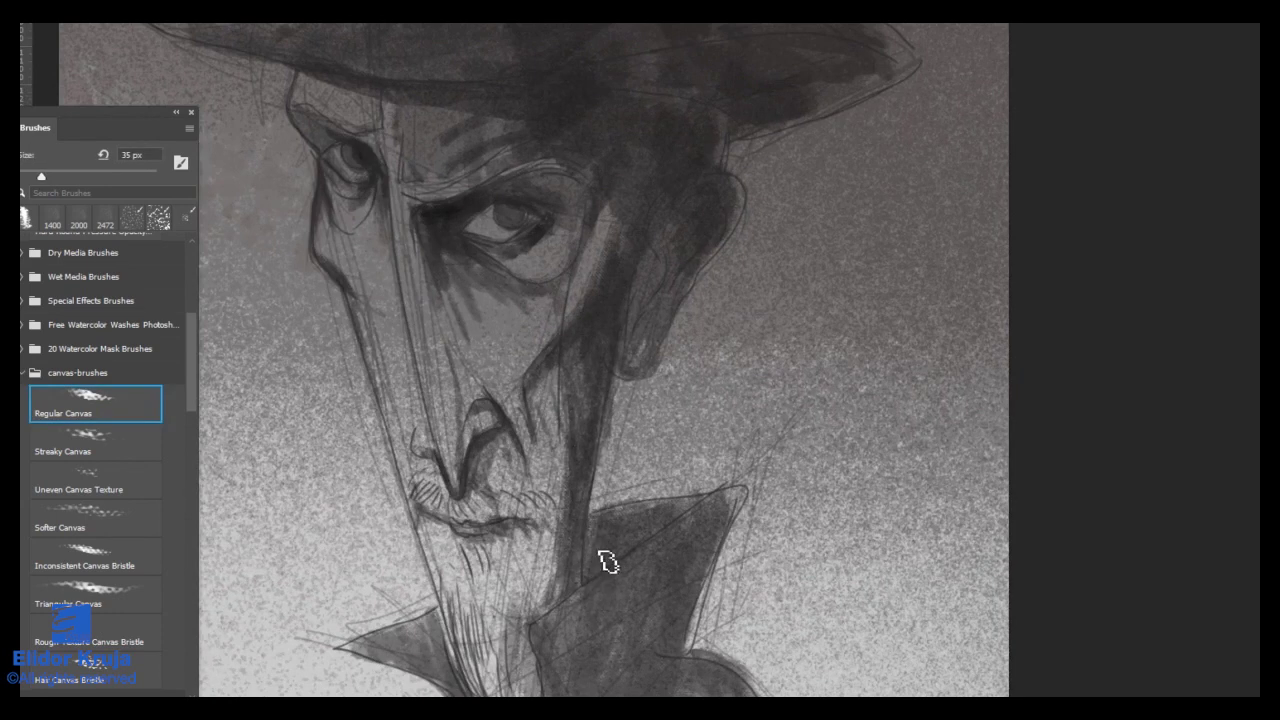
# Step: Paint light strokes on the left brow ridge and the left cheekbone with the 35 px Regular Canvas brush
pyautogui.moveTo(737, 503); pyautogui.dragTo(690, 452)
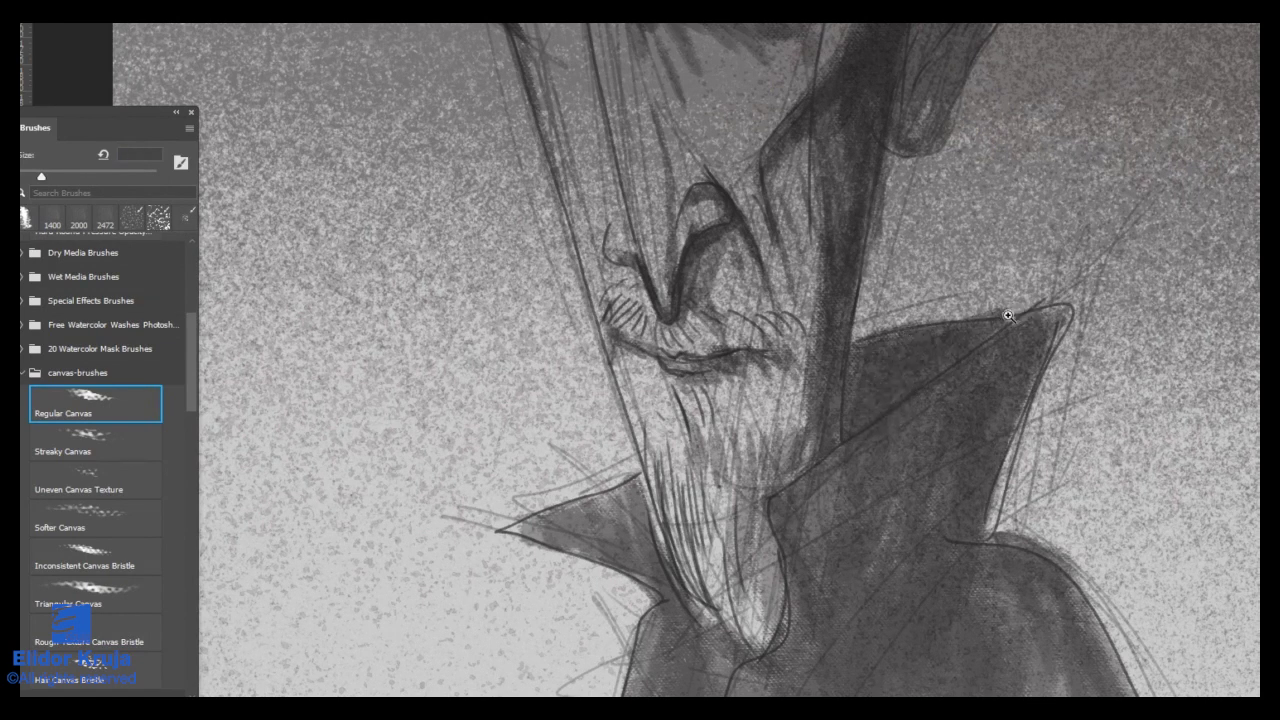
pyautogui.hotkey('ctrl', '0')
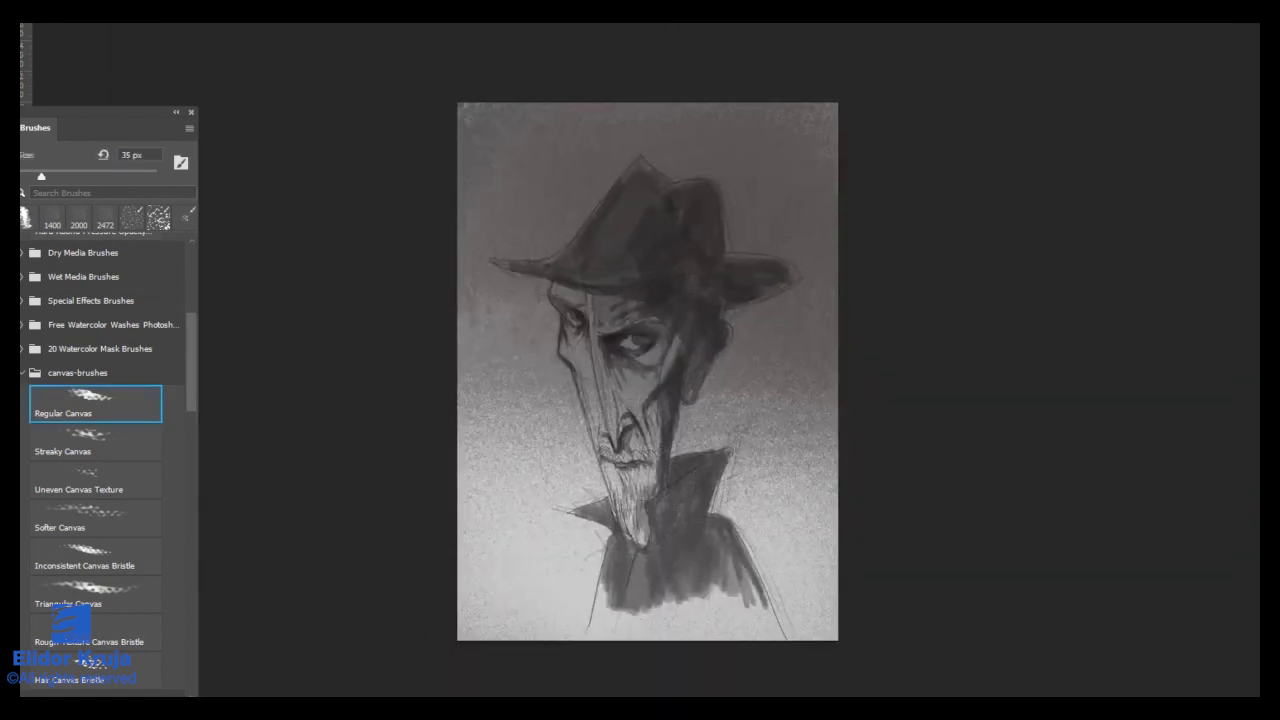
pyautogui.moveTo(607, 343)
pyautogui.mouseDown()
pyautogui.moveTo(629, 294)
pyautogui.moveTo(727, 327)
pyautogui.mouseUp()
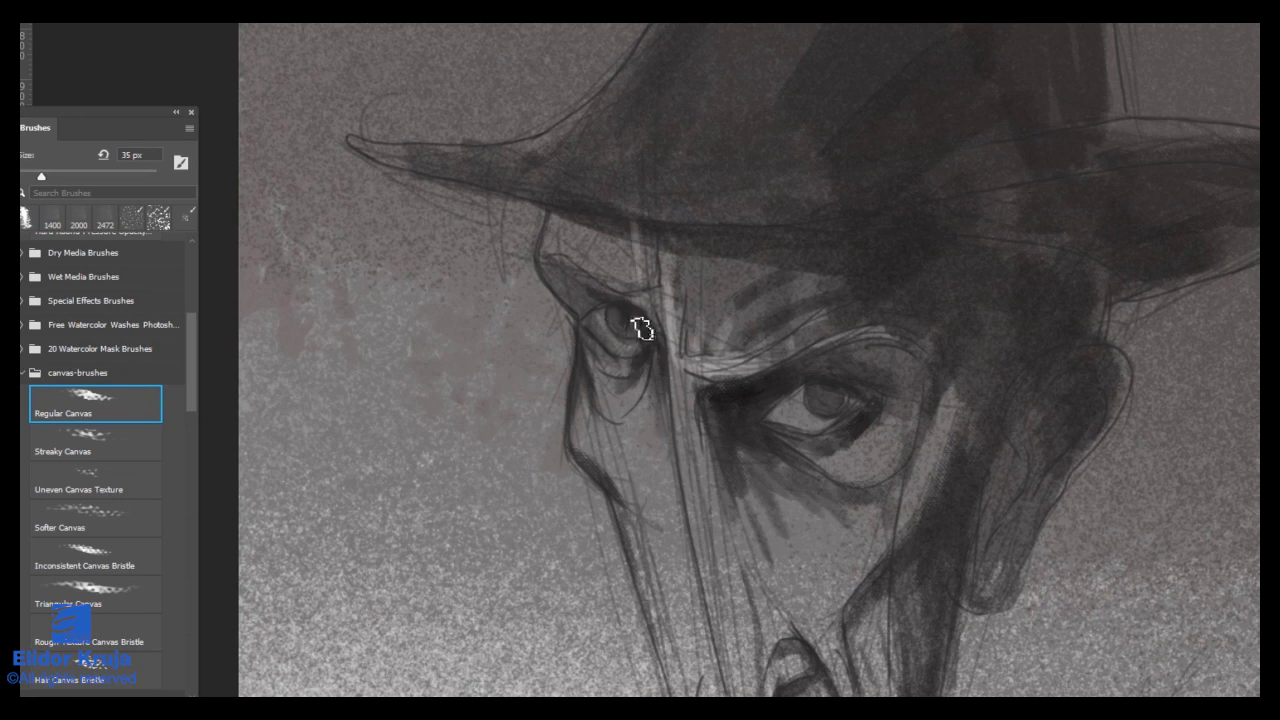
pyautogui.moveTo(563, 254); pyautogui.dragTo(642, 291)
pyautogui.moveTo(648, 468); pyautogui.dragTo(671, 430)
pyautogui.moveTo(671, 430); pyautogui.dragTo(732, 436)
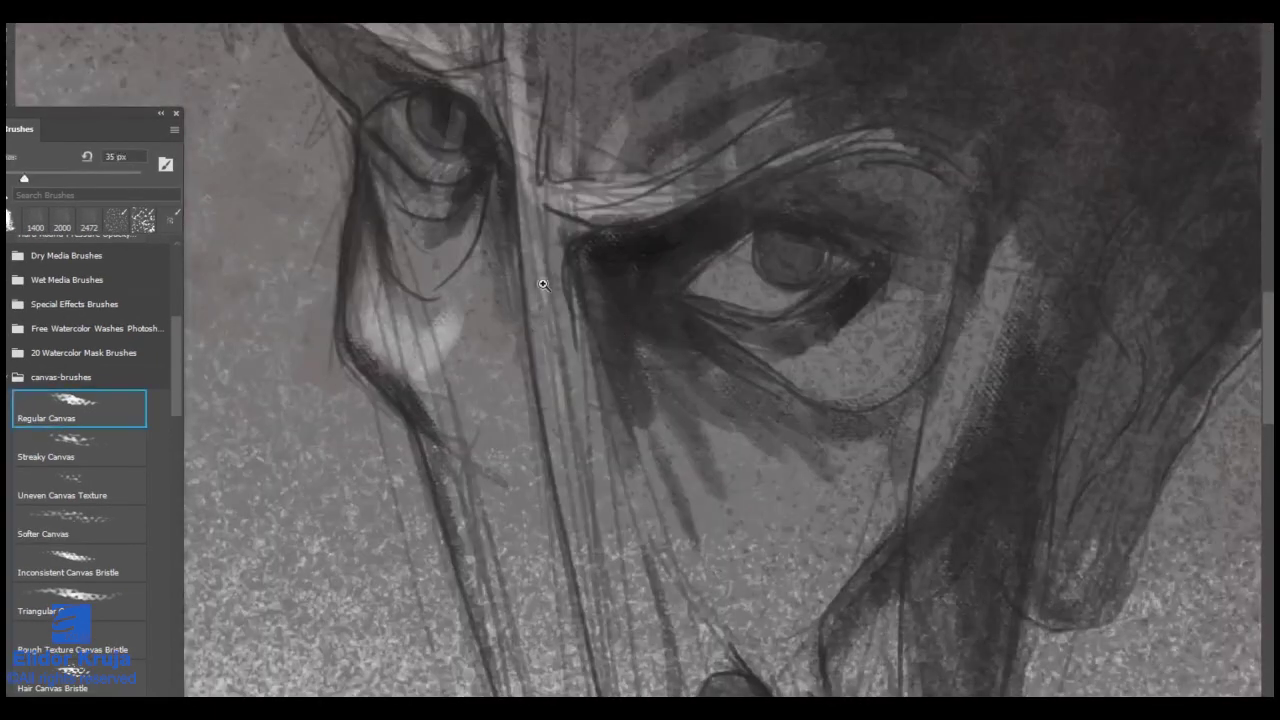
pyautogui.scroll(-3, 560, 360)
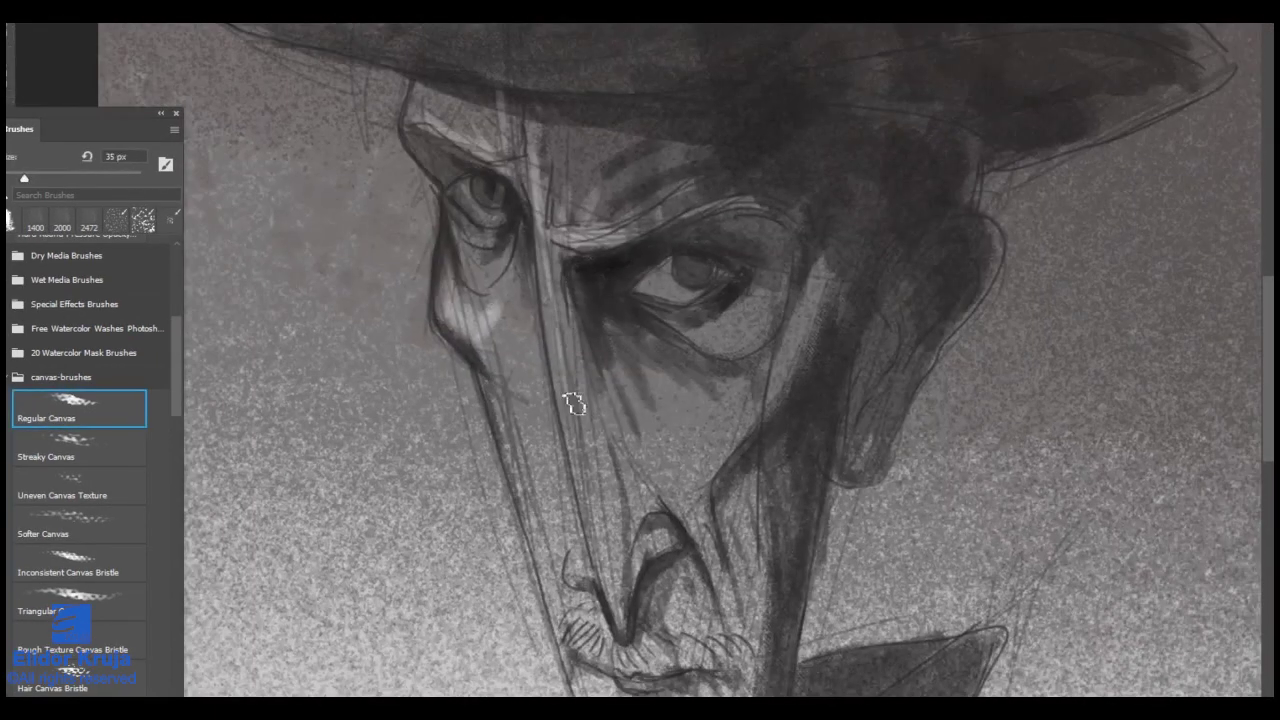
# Step: Sample a light grey from the canvas and brighten the cheek below the right eye with a 50 px brush
pyautogui.keyDown('alt'); pyautogui.click(686, 442); pyautogui.keyUp('alt')
pyautogui.moveTo(652, 401)
pyautogui.mouseDown()
pyautogui.moveTo(688, 468)
pyautogui.moveTo(632, 385)
pyautogui.moveTo(699, 447)
pyautogui.moveTo(660, 398)
pyautogui.moveTo(720, 428)
pyautogui.moveTo(657, 405)
pyautogui.moveTo(700, 468)
pyautogui.mouseUp()
pyautogui.press(']')
pyautogui.press(']')
pyautogui.press(']')
pyautogui.moveTo(652, 402); pyautogui.dragTo(690, 500)
pyautogui.moveTo(678, 319); pyautogui.dragTo(752, 297)
pyautogui.moveTo(900, 271); pyautogui.dragTo(818, 268)
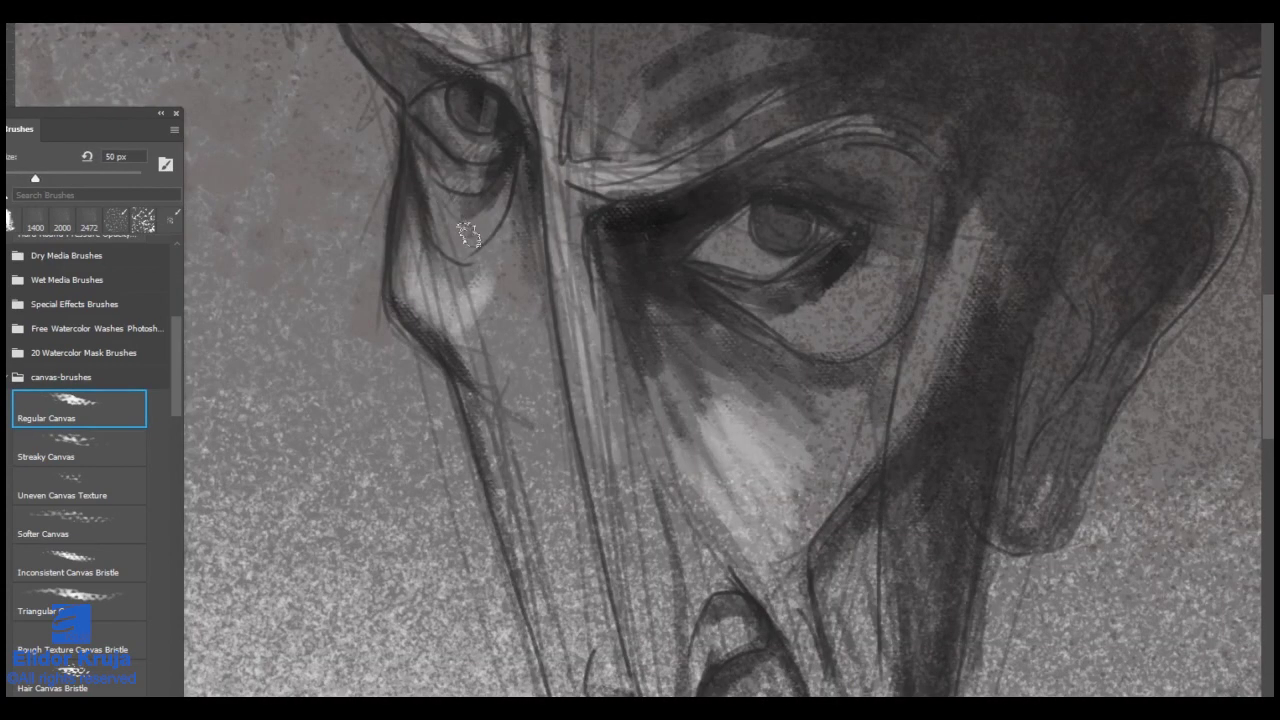
# Step: Highlight the bag under the left eye and the left cheek alongside the nose with a 35 px brush
pyautogui.moveTo(432, 190); pyautogui.dragTo(460, 148)
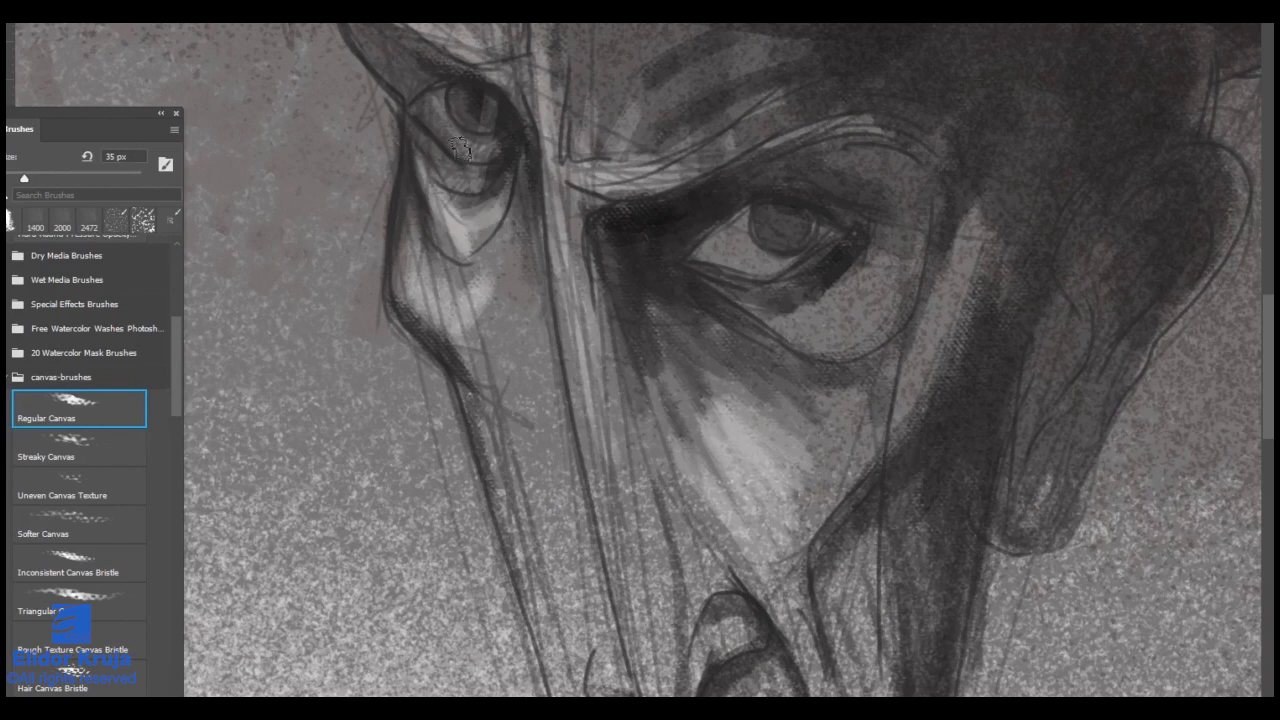
pyautogui.scroll(-1, 511, 190)
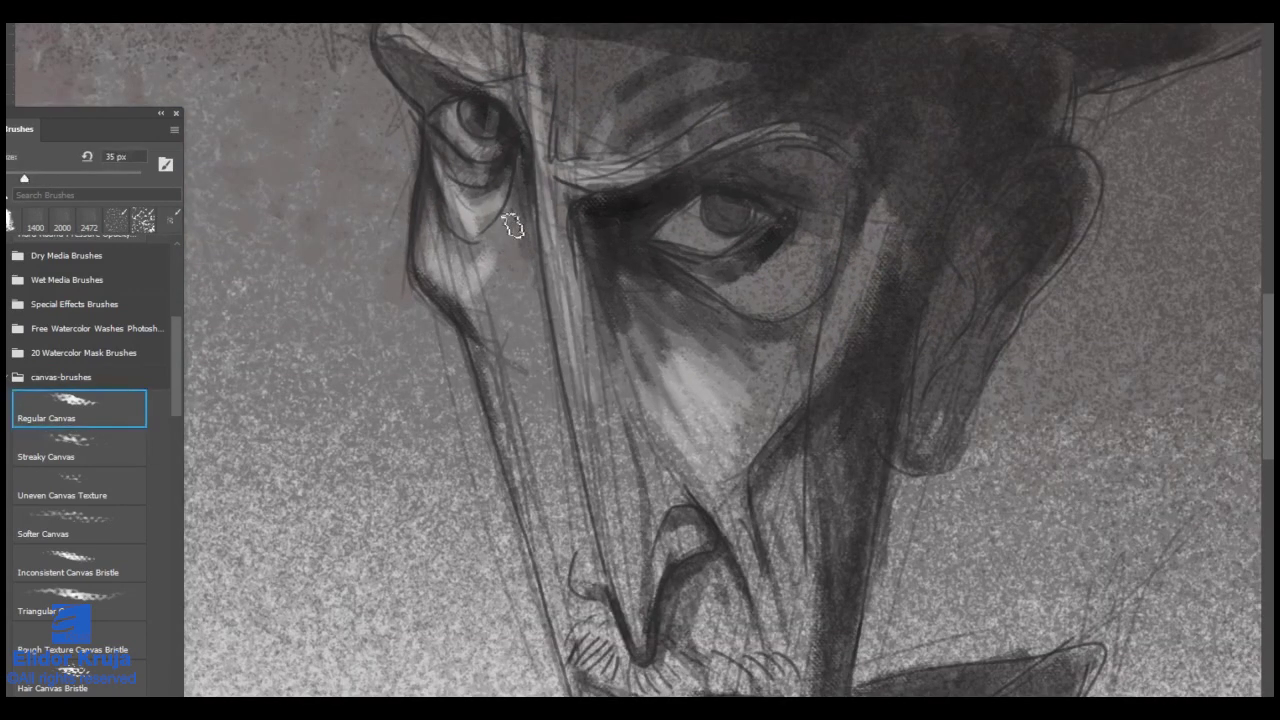
pyautogui.moveTo(516, 256); pyautogui.dragTo(502, 322)
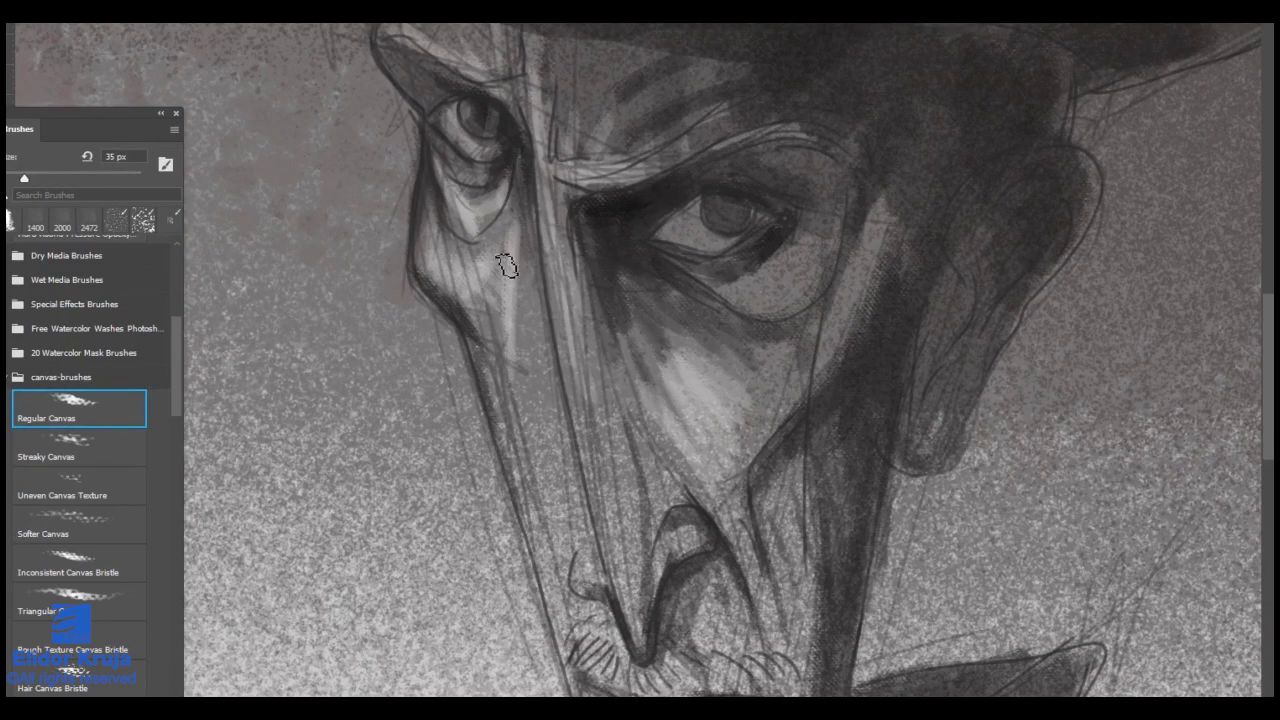
pyautogui.moveTo(506, 264)
pyautogui.mouseDown()
pyautogui.moveTo(503, 320)
pyautogui.moveTo(515, 250)
pyautogui.moveTo(530, 450)
pyautogui.mouseUp()
pyautogui.moveTo(545, 320); pyautogui.dragTo(477, 410)
# Step: Highlight the long nose bridge, and lighten the right eyebrow, eye white and eye bag at 25 px
pyautogui.moveTo(610, 380); pyautogui.dragTo(670, 400)
pyautogui.moveTo(626, 503)
pyautogui.mouseDown()
pyautogui.moveTo(582, 317)
pyautogui.moveTo(600, 337)
pyautogui.moveTo(574, 296)
pyautogui.mouseUp()
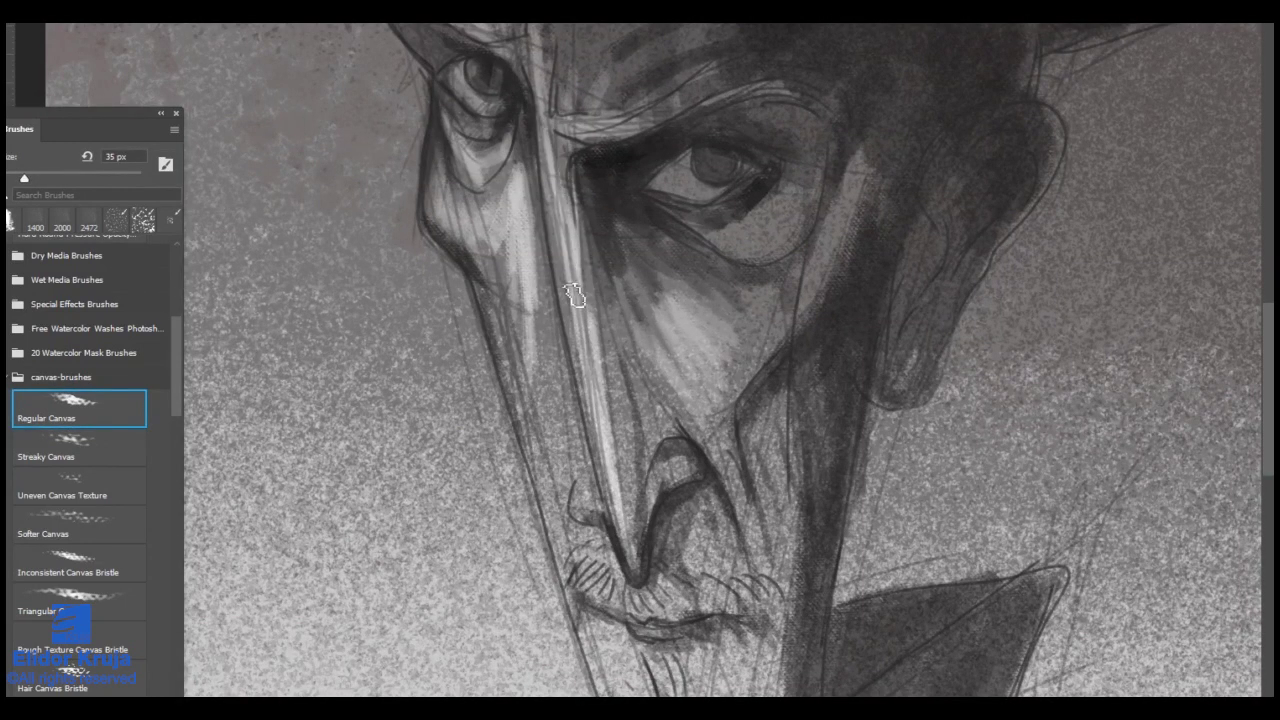
pyautogui.moveTo(570, 130)
pyautogui.mouseDown()
pyautogui.moveTo(685, 95)
pyautogui.moveTo(750, 128)
pyautogui.moveTo(697, 170)
pyautogui.moveTo(695, 193)
pyautogui.moveTo(701, 179)
pyautogui.moveTo(735, 208)
pyautogui.moveTo(757, 255)
pyautogui.moveTo(788, 227)
pyautogui.moveTo(743, 227)
pyautogui.moveTo(758, 174)
pyautogui.moveTo(690, 152)
pyautogui.moveTo(738, 182)
pyautogui.moveTo(728, 232)
pyautogui.moveTo(776, 212)
pyautogui.moveTo(753, 246)
pyautogui.moveTo(808, 205)
pyautogui.mouseUp()
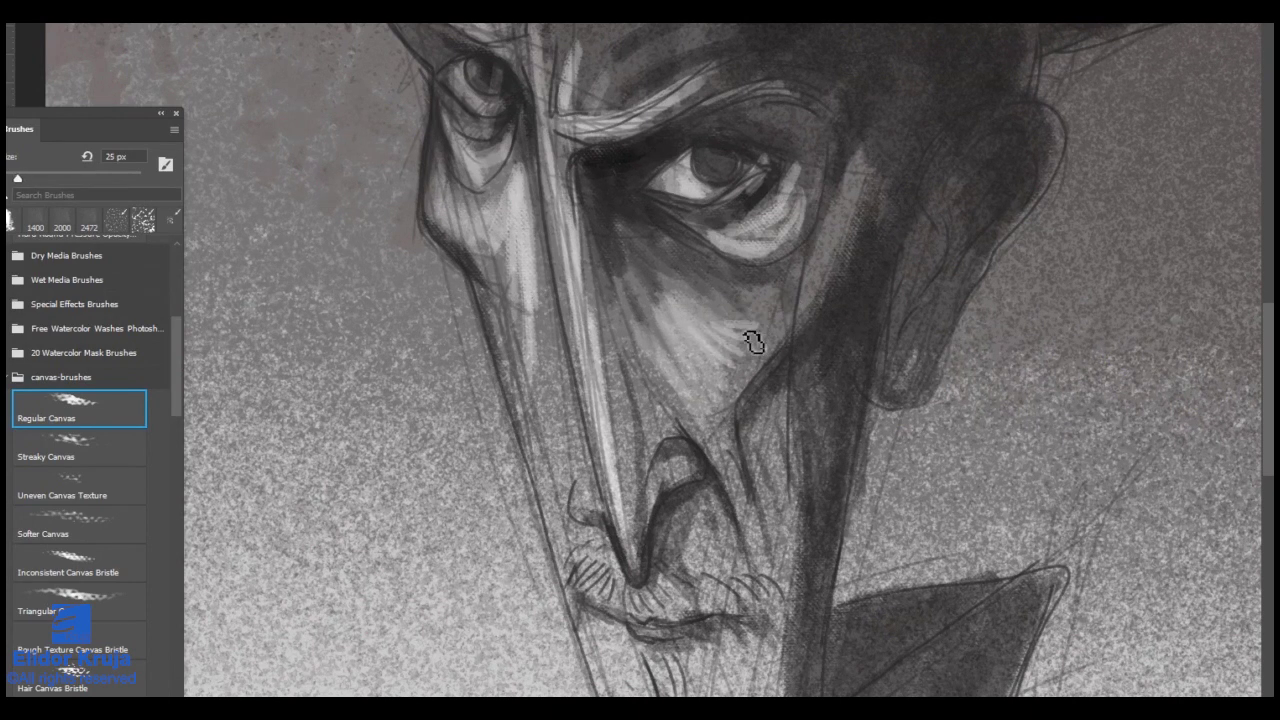
# Step: Blend light tone over the right cheek and the side of the nose, and brighten the nostrils at 40 px
pyautogui.press(']')
pyautogui.press(']')
pyautogui.moveTo(745, 331)
pyautogui.mouseDown()
pyautogui.moveTo(797, 295)
pyautogui.moveTo(753, 344)
pyautogui.mouseUp()
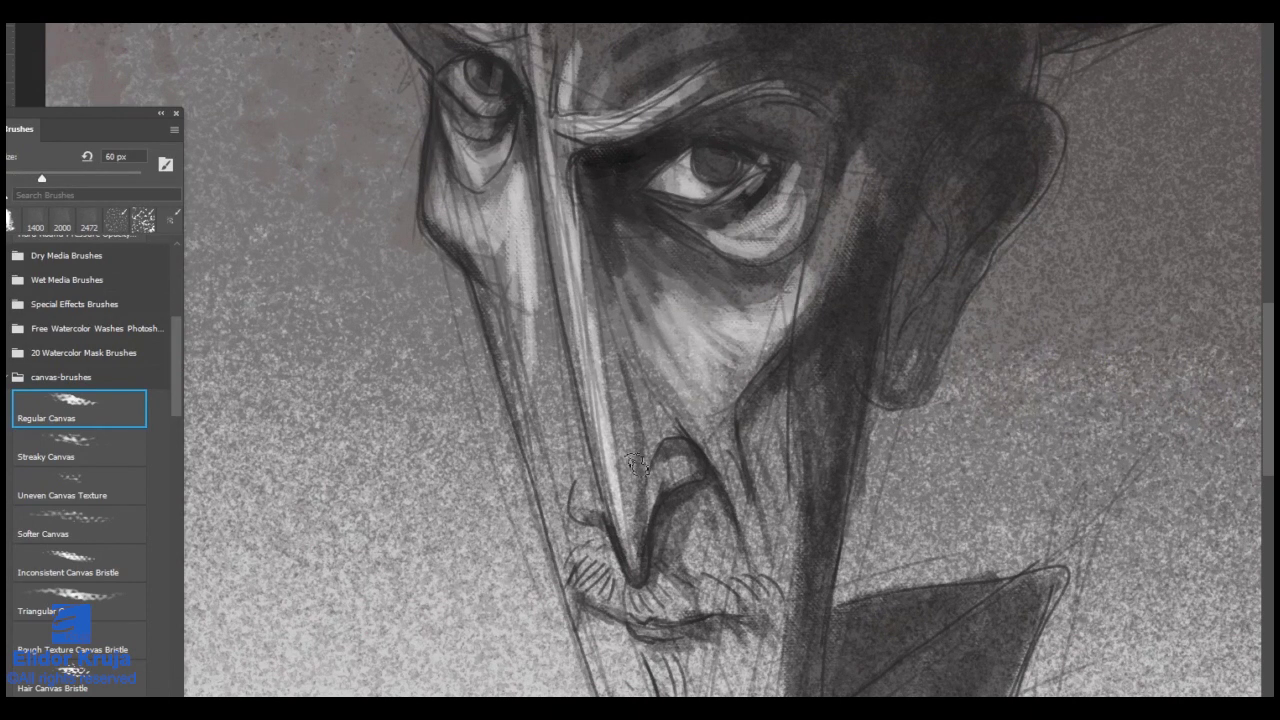
pyautogui.moveTo(636, 463); pyautogui.dragTo(636, 543)
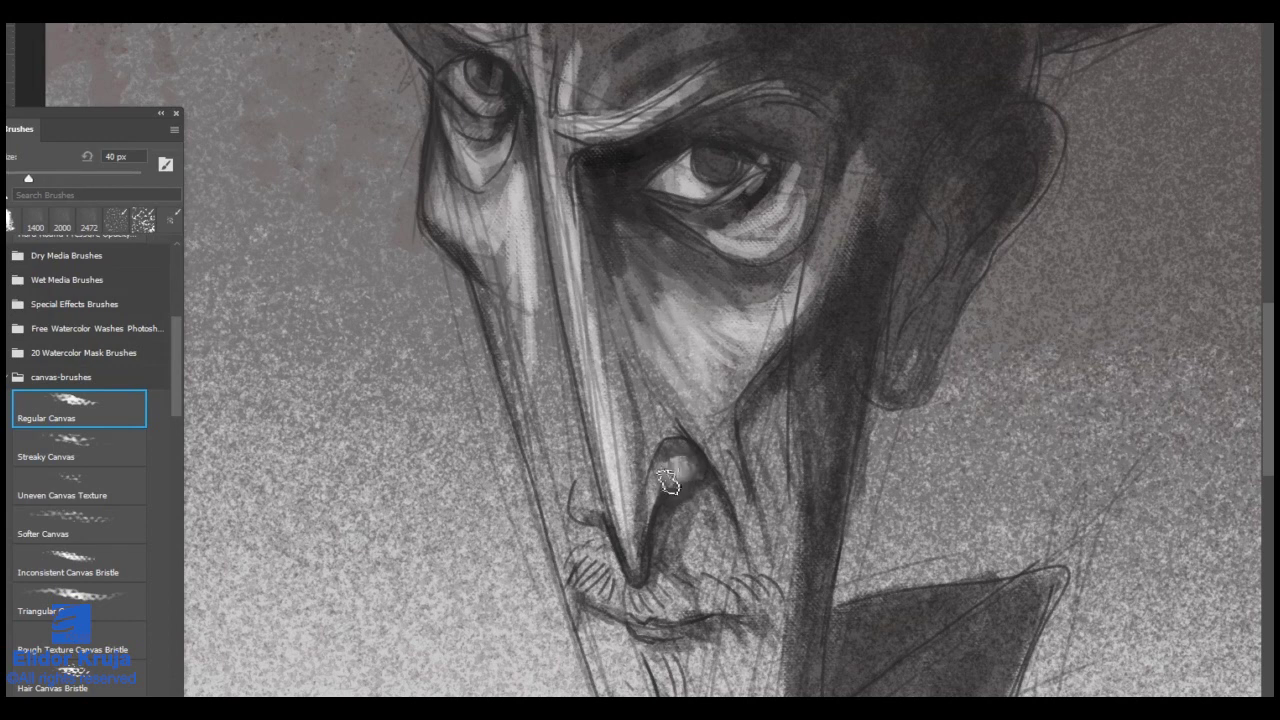
pyautogui.moveTo(667, 481); pyautogui.dragTo(680, 461)
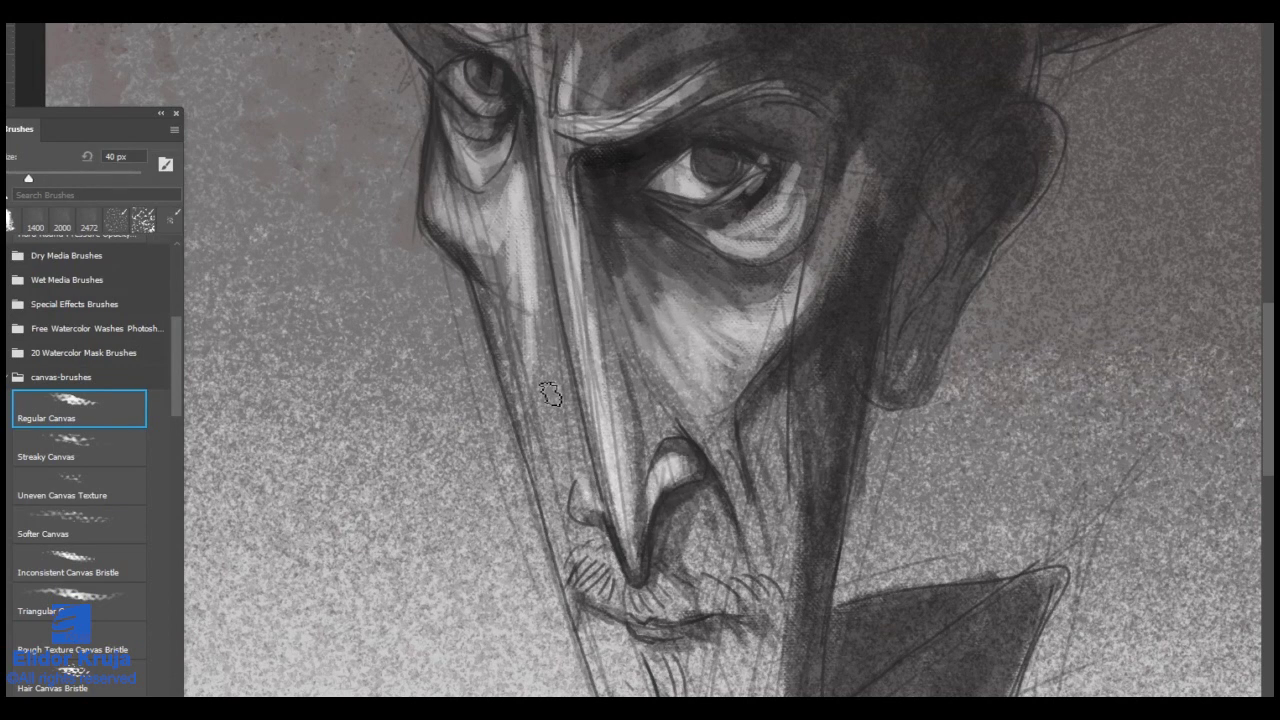
# Step: Lighten the lower left cheek, the fold beside the right nostril and the upper lip with the 40 px brush
pyautogui.moveTo(551, 394)
pyautogui.mouseDown()
pyautogui.moveTo(537, 249)
pyautogui.moveTo(566, 487)
pyautogui.moveTo(544, 394)
pyautogui.moveTo(561, 389)
pyautogui.moveTo(553, 357)
pyautogui.mouseUp()
pyautogui.moveTo(510, 229)
pyautogui.mouseDown()
pyautogui.moveTo(454, 283)
pyautogui.moveTo(410, 248)
pyautogui.mouseUp()
pyautogui.moveTo(677, 333)
pyautogui.mouseDown()
pyautogui.moveTo(699, 305)
pyautogui.moveTo(720, 455)
pyautogui.mouseUp()
pyautogui.moveTo(661, 361)
pyautogui.mouseDown()
pyautogui.moveTo(705, 498)
pyautogui.moveTo(656, 492)
pyautogui.mouseUp()
pyautogui.moveTo(660, 447)
pyautogui.mouseDown()
pyautogui.moveTo(647, 497)
pyautogui.moveTo(676, 492)
pyautogui.moveTo(700, 520)
pyautogui.mouseUp()
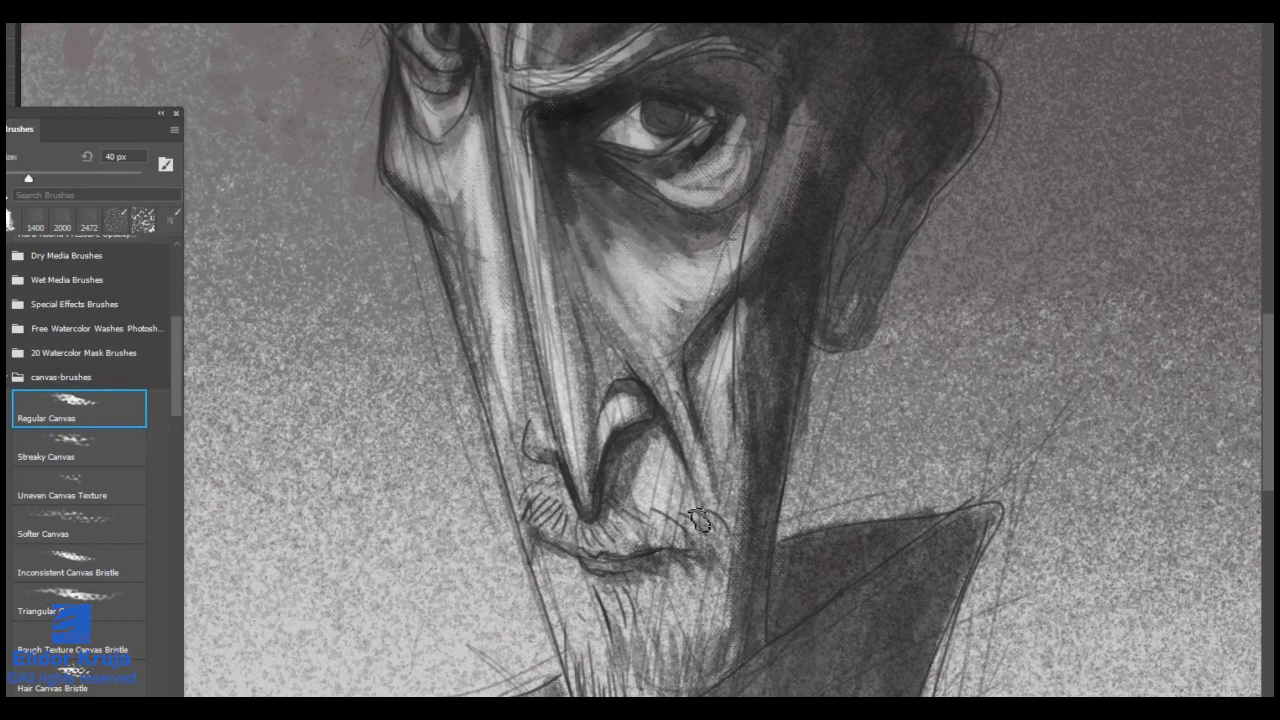
# Step: Paint a light background rim along the left side of the hat crown and brim with Hair Canvas Bristle at 80 px
pyautogui.moveTo(716, 412)
pyautogui.mouseDown()
pyautogui.moveTo(662, 473)
pyautogui.moveTo(632, 432)
pyautogui.mouseUp()
pyautogui.moveTo(671, 201); pyautogui.dragTo(691, 169)
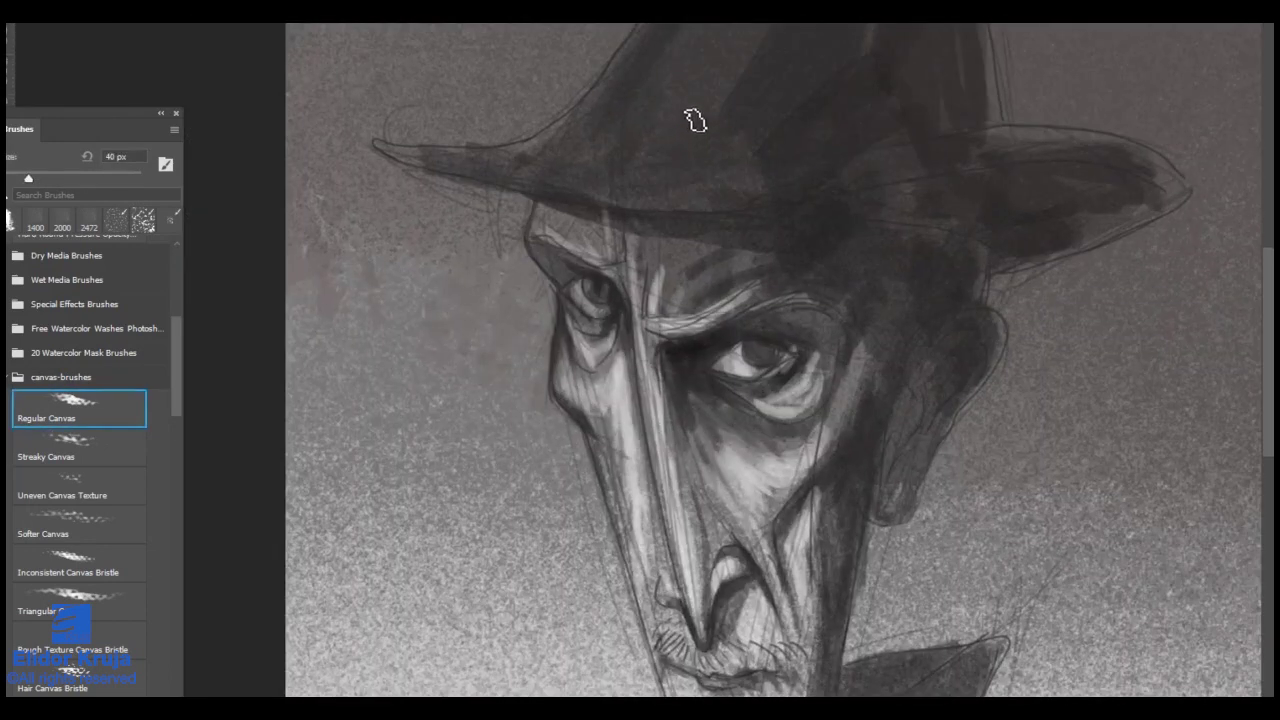
pyautogui.moveTo(578, 166)
pyautogui.mouseDown()
pyautogui.moveTo(589, 251)
pyautogui.moveTo(480, 391)
pyautogui.mouseUp()
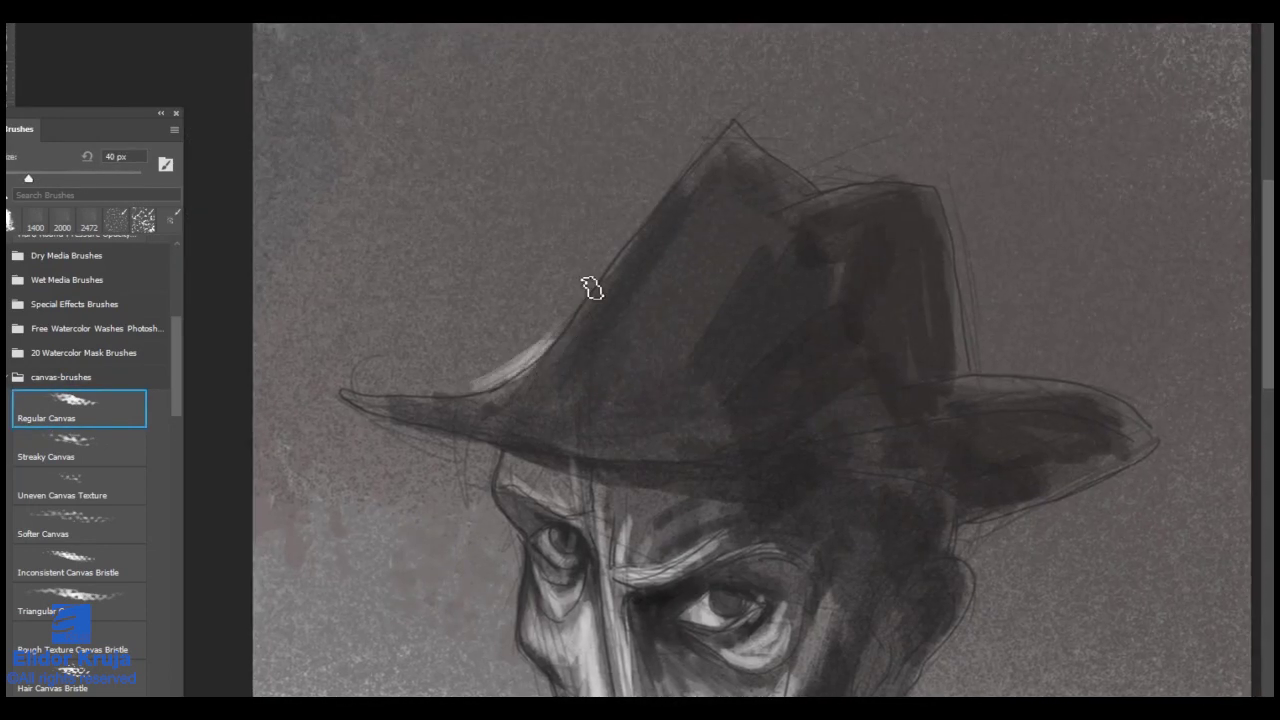
pyautogui.click(96, 452)
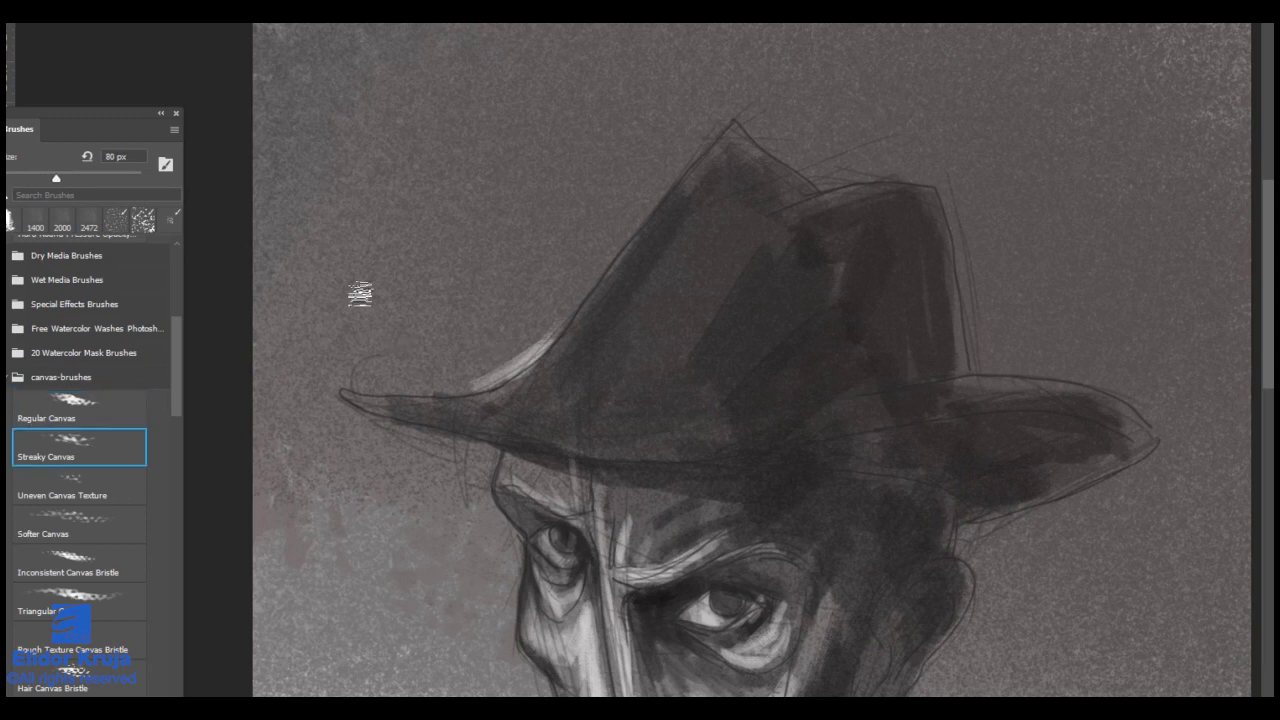
pyautogui.click(90, 677)
pyautogui.moveTo(530, 310)
pyautogui.mouseDown()
pyautogui.moveTo(486, 343)
pyautogui.moveTo(514, 343)
pyautogui.moveTo(602, 231)
pyautogui.mouseUp()
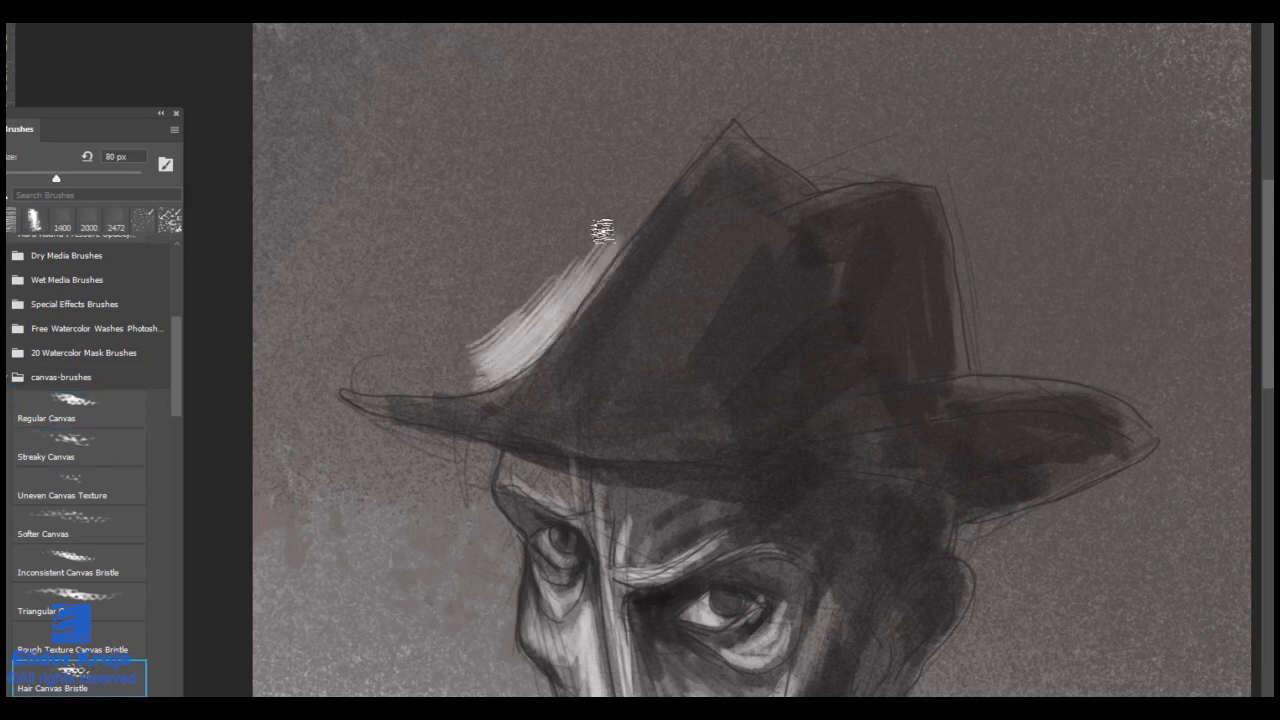
pyautogui.moveTo(451, 378)
pyautogui.mouseDown()
pyautogui.moveTo(457, 394)
pyautogui.moveTo(466, 349)
pyautogui.moveTo(471, 451)
pyautogui.moveTo(485, 418)
pyautogui.mouseUp()
pyautogui.hotkey('ctrl', 'z')
pyautogui.hotkey('ctrl', 'z')
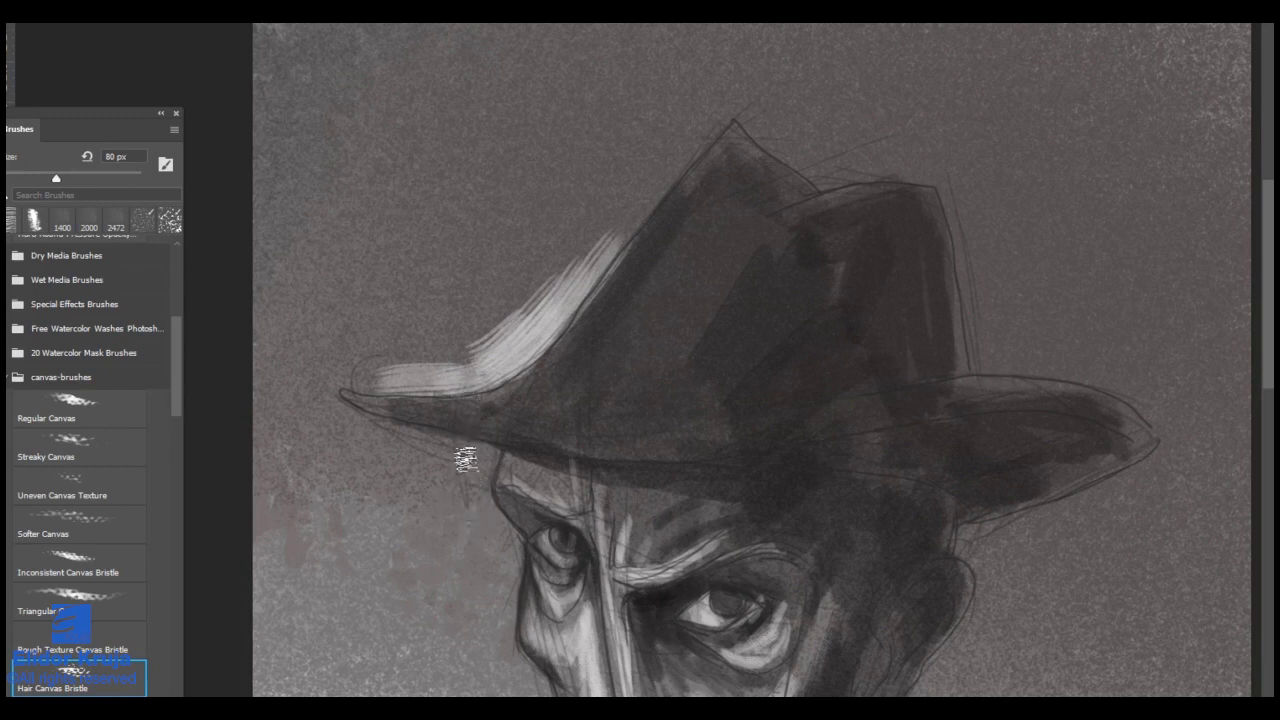
# Step: Extend the light rim down the left contour of the forehead, cheekbone and jaw with the 80 px bristle brush
pyautogui.moveTo(418, 440)
pyautogui.mouseDown()
pyautogui.moveTo(482, 470)
pyautogui.moveTo(472, 525)
pyautogui.mouseUp()
pyautogui.moveTo(481, 591); pyautogui.dragTo(476, 373)
pyautogui.moveTo(478, 295)
pyautogui.mouseDown()
pyautogui.moveTo(500, 354)
pyautogui.moveTo(510, 512)
pyautogui.mouseUp()
pyautogui.scroll(-5, 501, 410)
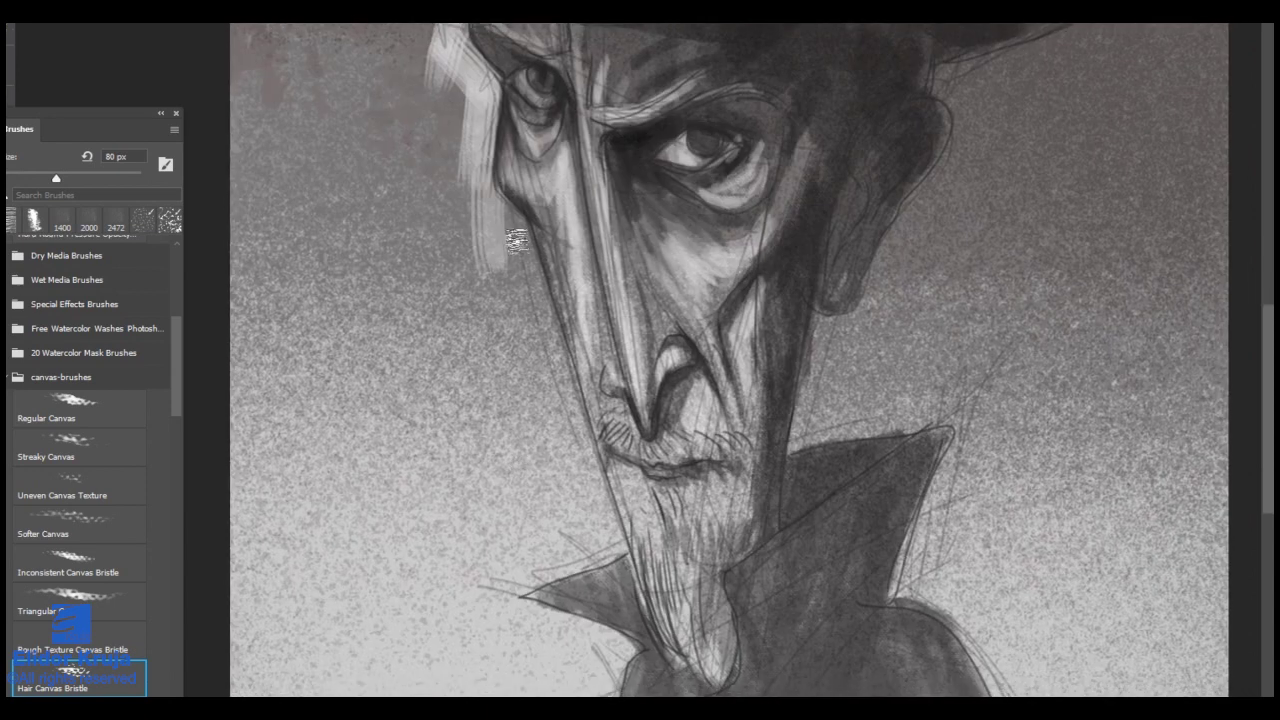
pyautogui.moveTo(516, 236); pyautogui.dragTo(574, 424)
pyautogui.moveTo(534, 304); pyautogui.dragTo(600, 553)
# Step: Paint light background patches above and below the left collar point and beside the left shoulder at 100 px
pyautogui.press('z')
pyautogui.moveTo(555, 462)
pyautogui.mouseDown()
pyautogui.moveTo(568, 555)
pyautogui.moveTo(625, 569)
pyautogui.moveTo(600, 680)
pyautogui.mouseUp()
pyautogui.press('b')
pyautogui.press(']')
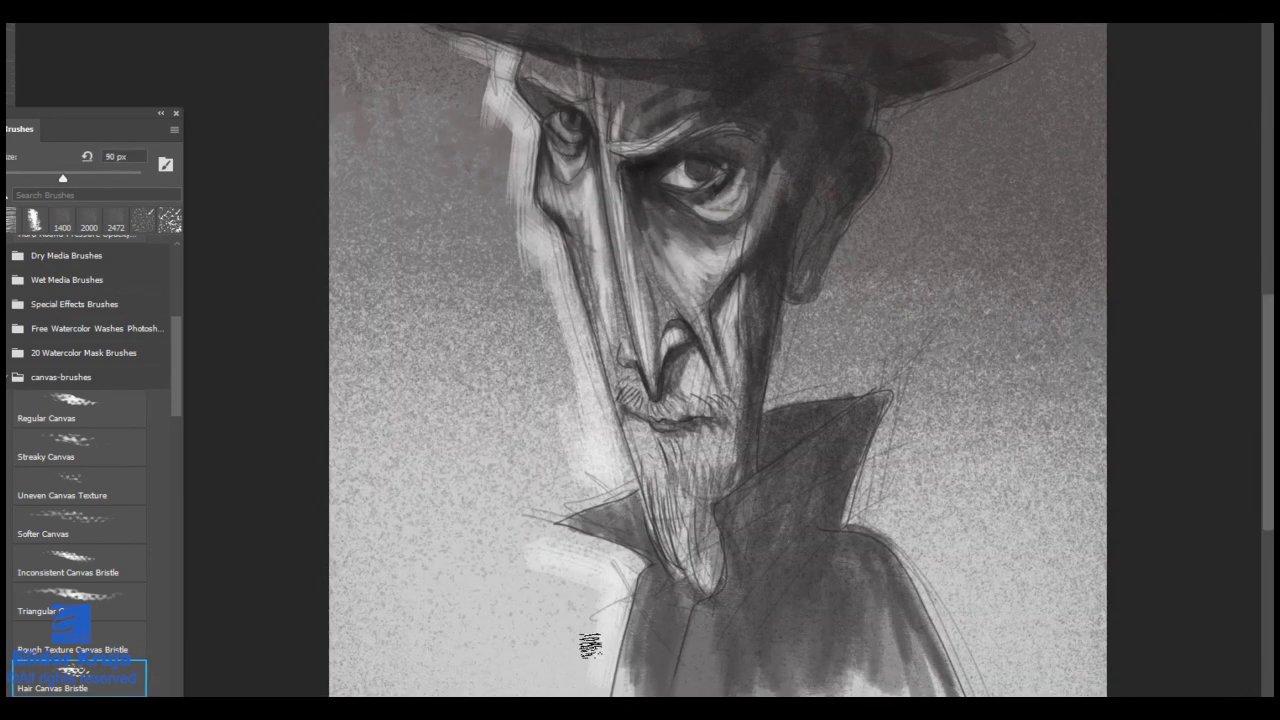
pyautogui.press(']')
pyautogui.moveTo(584, 588); pyautogui.dragTo(582, 684)
pyautogui.moveTo(548, 560); pyautogui.dragTo(545, 641)
pyautogui.moveTo(508, 532); pyautogui.dragTo(566, 556)
pyautogui.moveTo(562, 394)
pyautogui.mouseDown()
pyautogui.moveTo(560, 480)
pyautogui.moveTo(540, 485)
pyautogui.mouseUp()
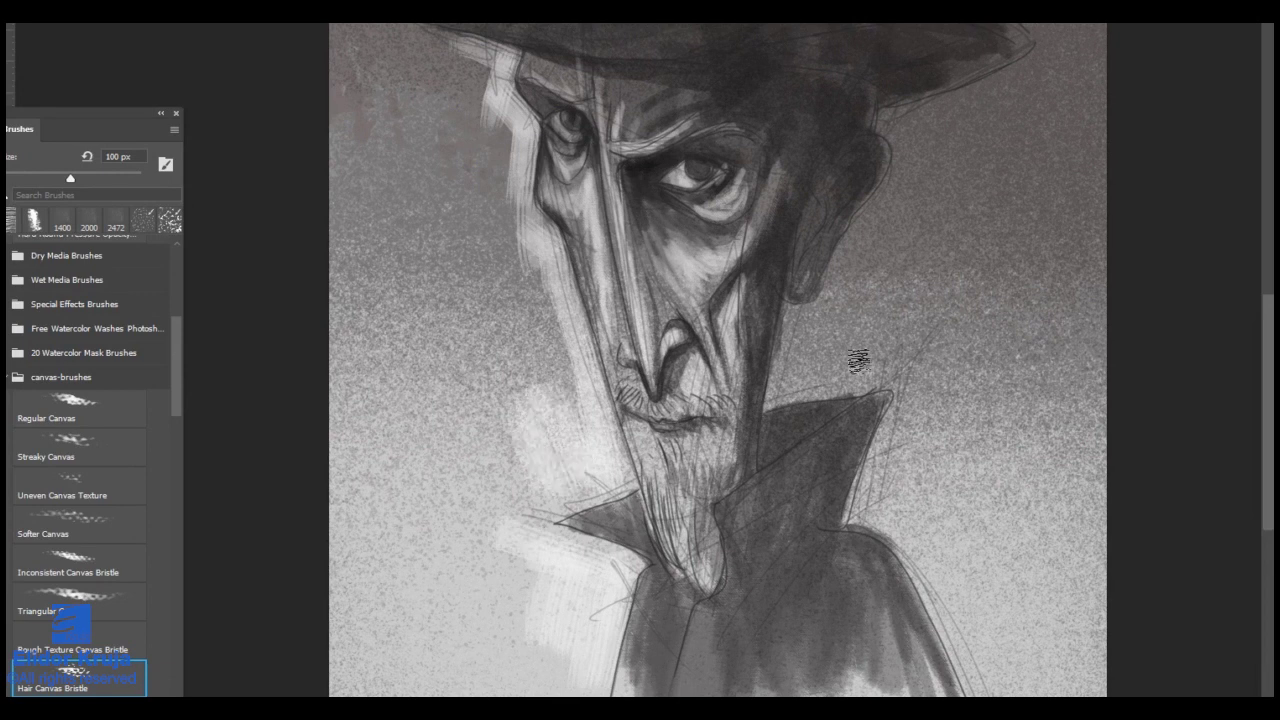
# Step: Paint light background strokes around the right collar, the right shoulder and the ear with the 100 px bristle brush
pyautogui.moveTo(797, 322); pyautogui.dragTo(782, 388)
pyautogui.moveTo(782, 388); pyautogui.dragTo(884, 370)
pyautogui.moveTo(900, 402); pyautogui.dragTo(862, 514)
pyautogui.moveTo(868, 518)
pyautogui.mouseDown()
pyautogui.moveTo(901, 515)
pyautogui.moveTo(955, 588)
pyautogui.mouseUp()
pyautogui.moveTo(612, 616); pyautogui.dragTo(592, 690)
pyautogui.moveTo(681, 280); pyautogui.dragTo(648, 368)
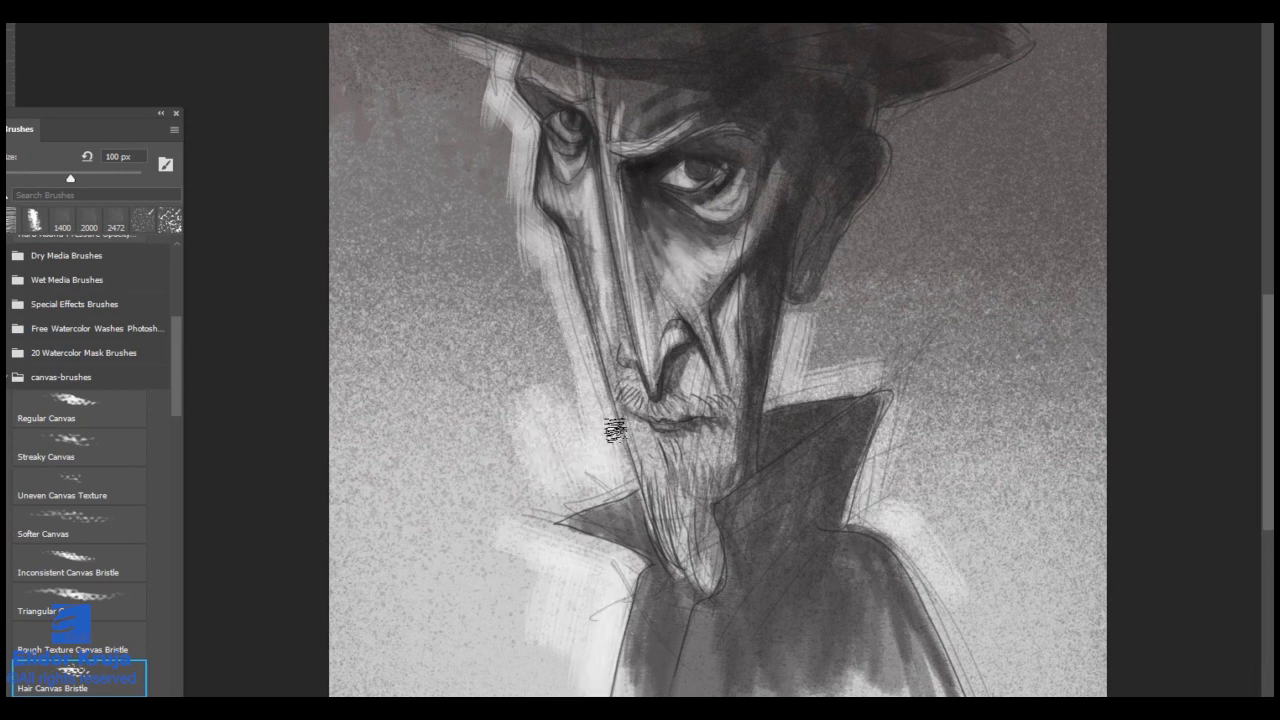
pyautogui.moveTo(808, 322); pyautogui.dragTo(848, 324)
pyautogui.moveTo(842, 312)
pyautogui.mouseDown()
pyautogui.moveTo(863, 241)
pyautogui.moveTo(914, 174)
pyautogui.mouseUp()
# Step: Reduce Hair Canvas Bristle to 70 px and paint light strokes down the pointed beard
pyautogui.keyDown('ctrl'); pyautogui.click(672, 276); pyautogui.keyUp('ctrl')
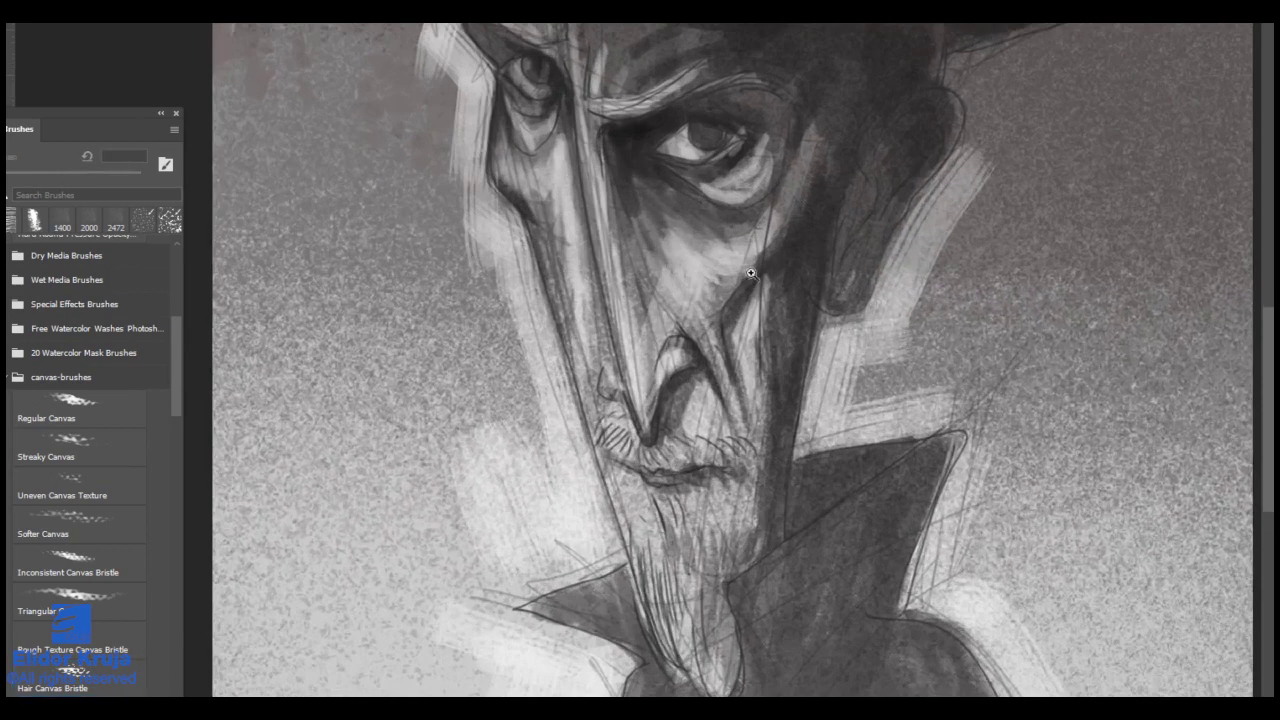
pyautogui.moveTo(718, 258); pyautogui.dragTo(656, 337)
pyautogui.scroll(-5, 680, 325)
pyautogui.scroll(6, 697, 450)
pyautogui.moveTo(690, 490)
pyautogui.mouseDown()
pyautogui.moveTo(690, 552)
pyautogui.moveTo(722, 585)
pyautogui.moveTo(670, 570)
pyautogui.mouseUp()
pyautogui.press('[')
pyautogui.press('[')
pyautogui.press('[')
pyautogui.moveTo(694, 524); pyautogui.dragTo(691, 602)
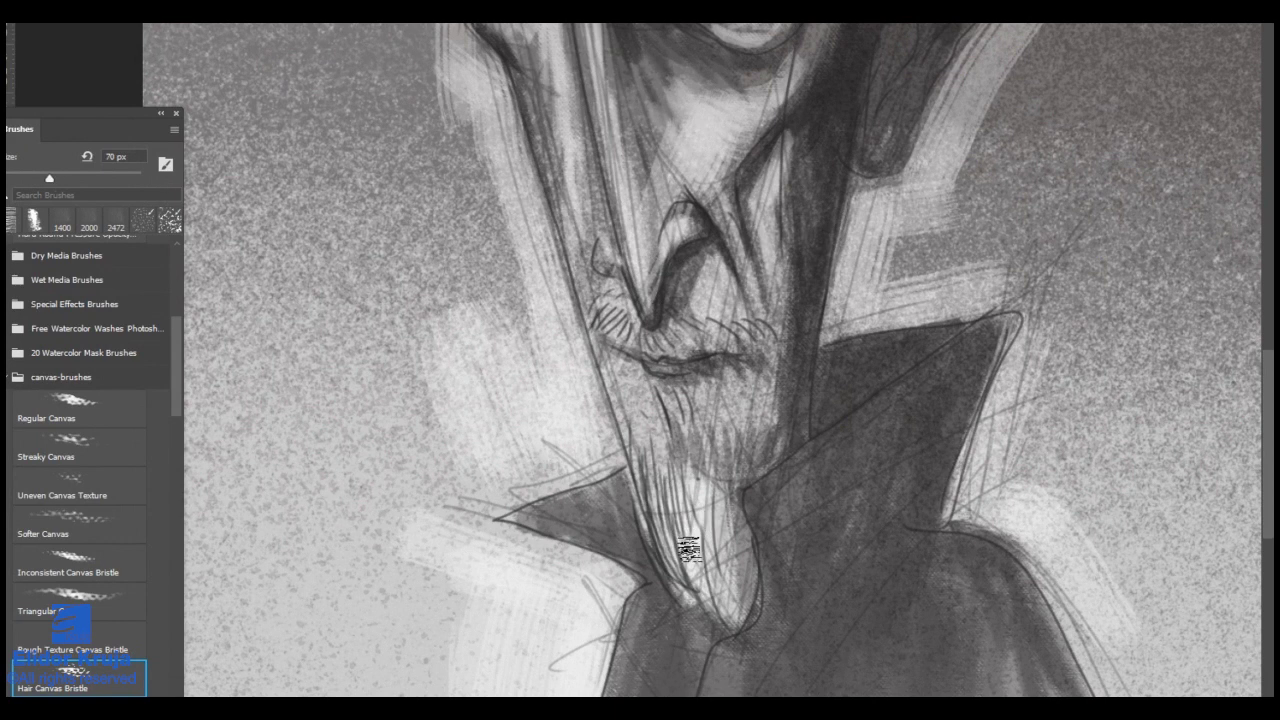
# Step: Lighten the chin below the mouth and the moustache area with the Inconsistent Canvas Bristle brush at 70 px
pyautogui.click(90, 553)
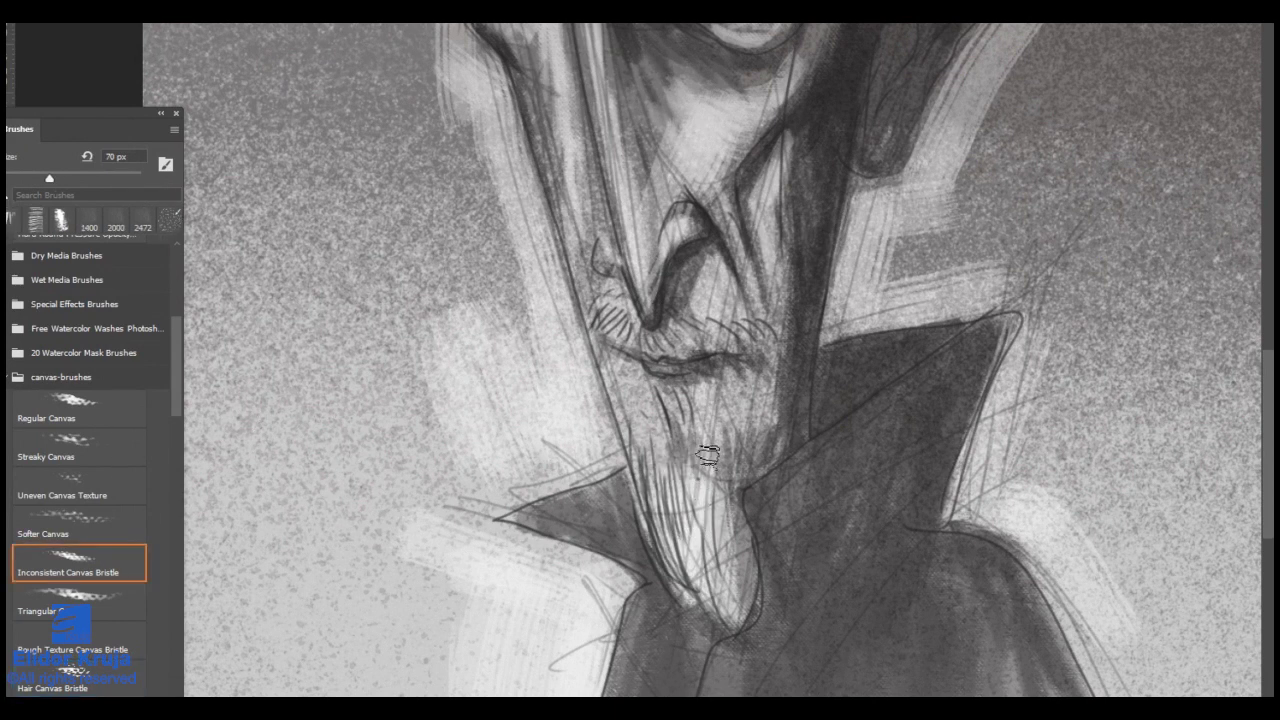
pyautogui.moveTo(648, 388)
pyautogui.mouseDown()
pyautogui.moveTo(651, 440)
pyautogui.moveTo(636, 440)
pyautogui.mouseUp()
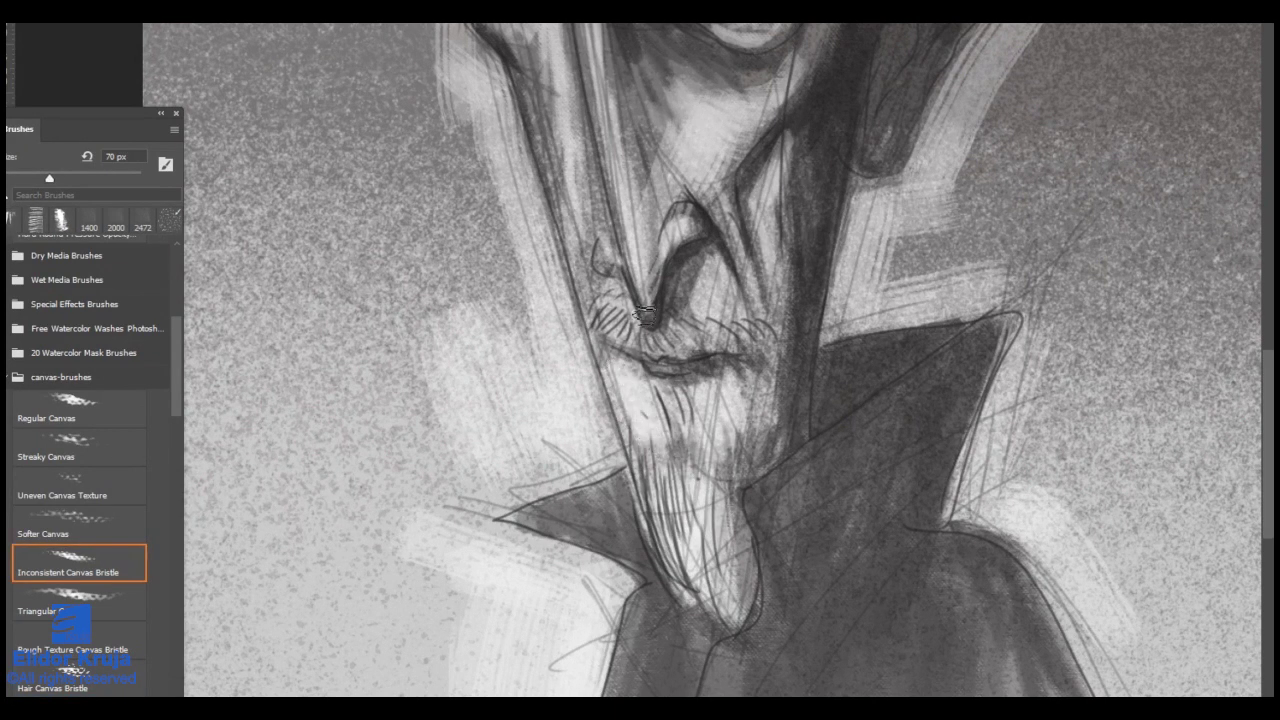
pyautogui.moveTo(612, 342); pyautogui.dragTo(608, 320)
# Step: Paint light strokes along the right eyebrow and on the upper eyelid with a 45 px brush
pyautogui.hotkey('ctrl', '0')
pyautogui.scroll(5, 540, 245)
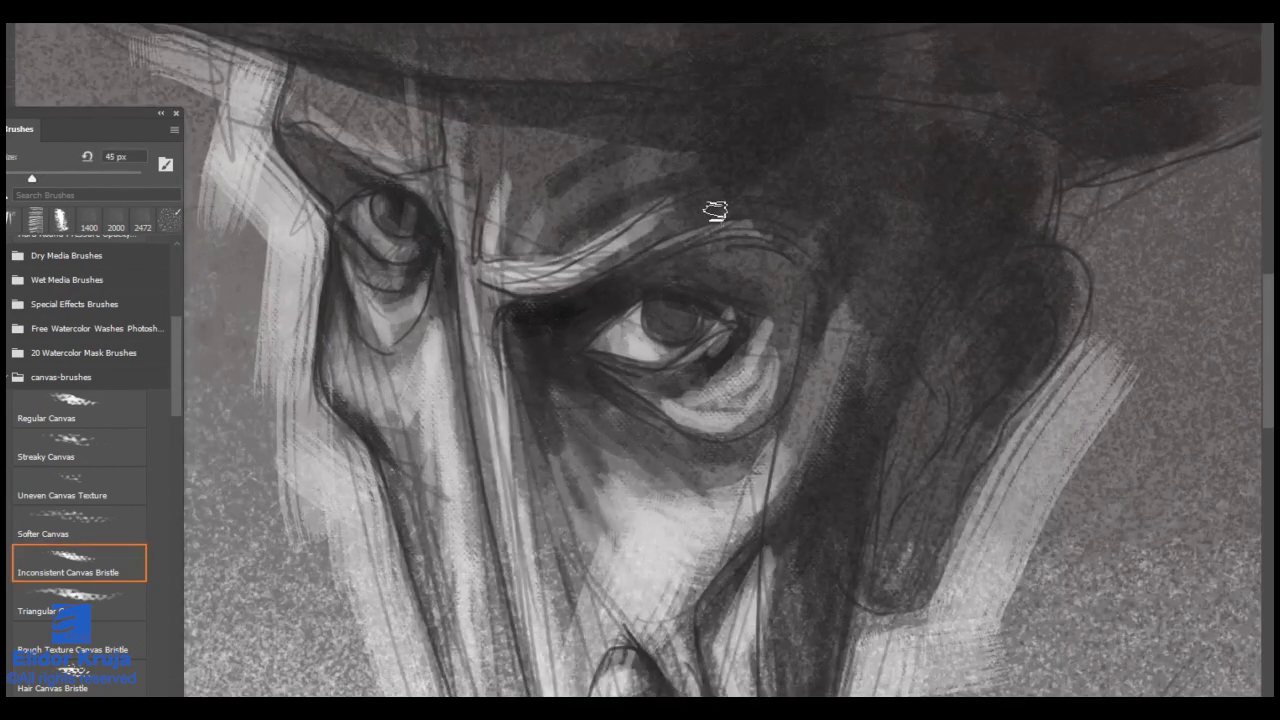
pyautogui.moveTo(715, 210); pyautogui.dragTo(706, 311)
pyautogui.moveTo(526, 302); pyautogui.dragTo(463, 450)
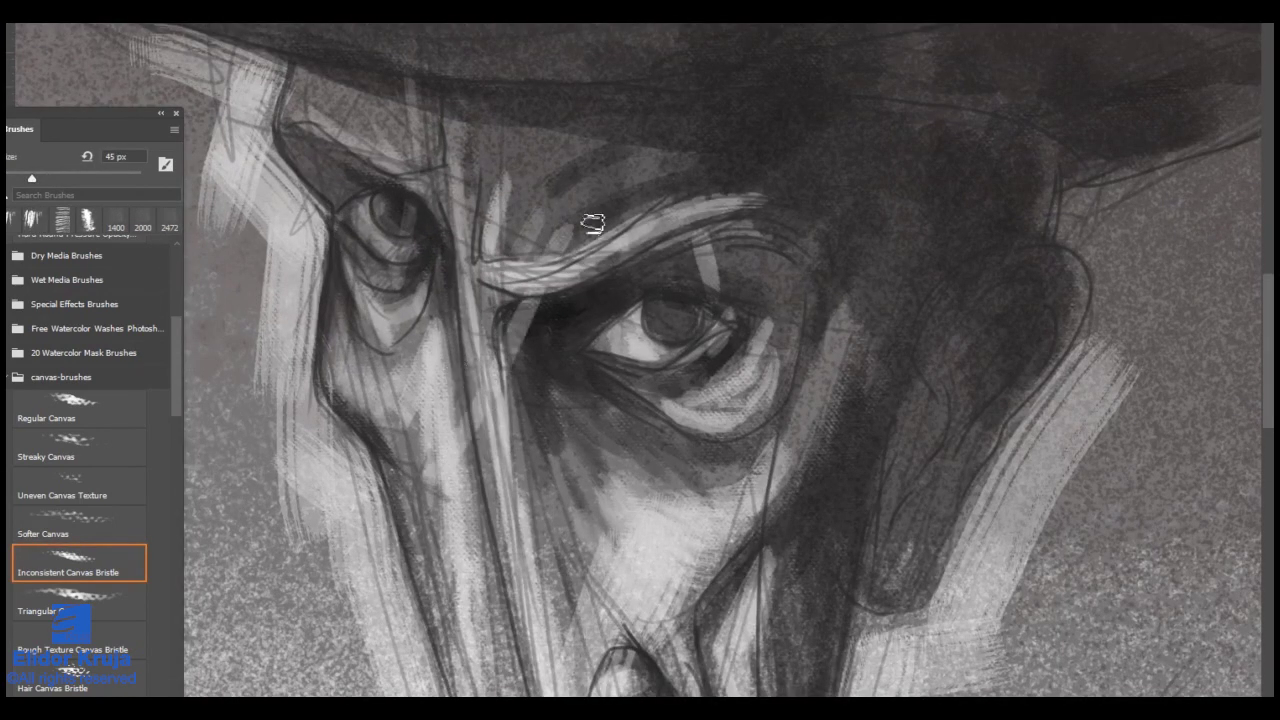
pyautogui.hotkey('ctrl', 'z')
pyautogui.moveTo(591, 260); pyautogui.dragTo(509, 509)
# Step: Paint a thin light highlight along the front edge of the hat brim with the 45 px bristle brush
pyautogui.moveTo(300, 299)
pyautogui.mouseDown()
pyautogui.moveTo(543, 334)
pyautogui.moveTo(940, 252)
pyautogui.mouseUp()
pyautogui.hscroll(-3, 314, 334)
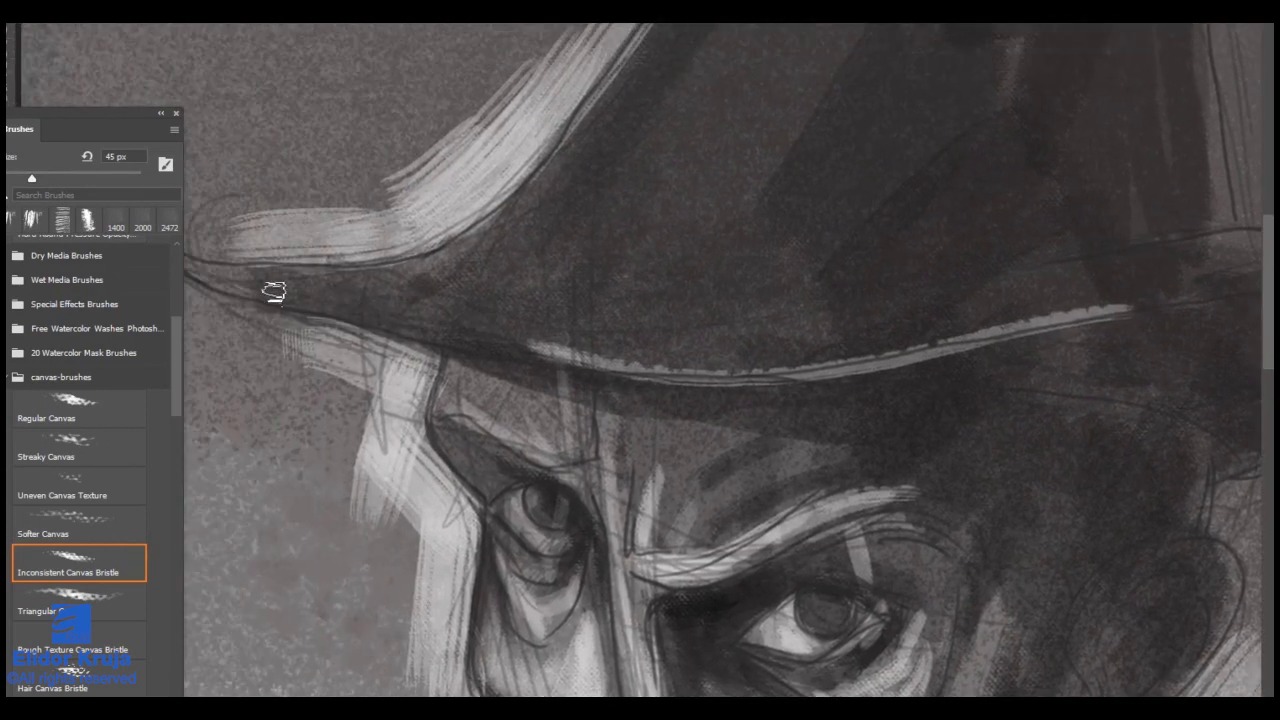
pyautogui.moveTo(274, 291)
pyautogui.mouseDown()
pyautogui.moveTo(549, 354)
pyautogui.moveTo(450, 345)
pyautogui.mouseUp()
pyautogui.moveTo(852, 332); pyautogui.dragTo(865, 329)
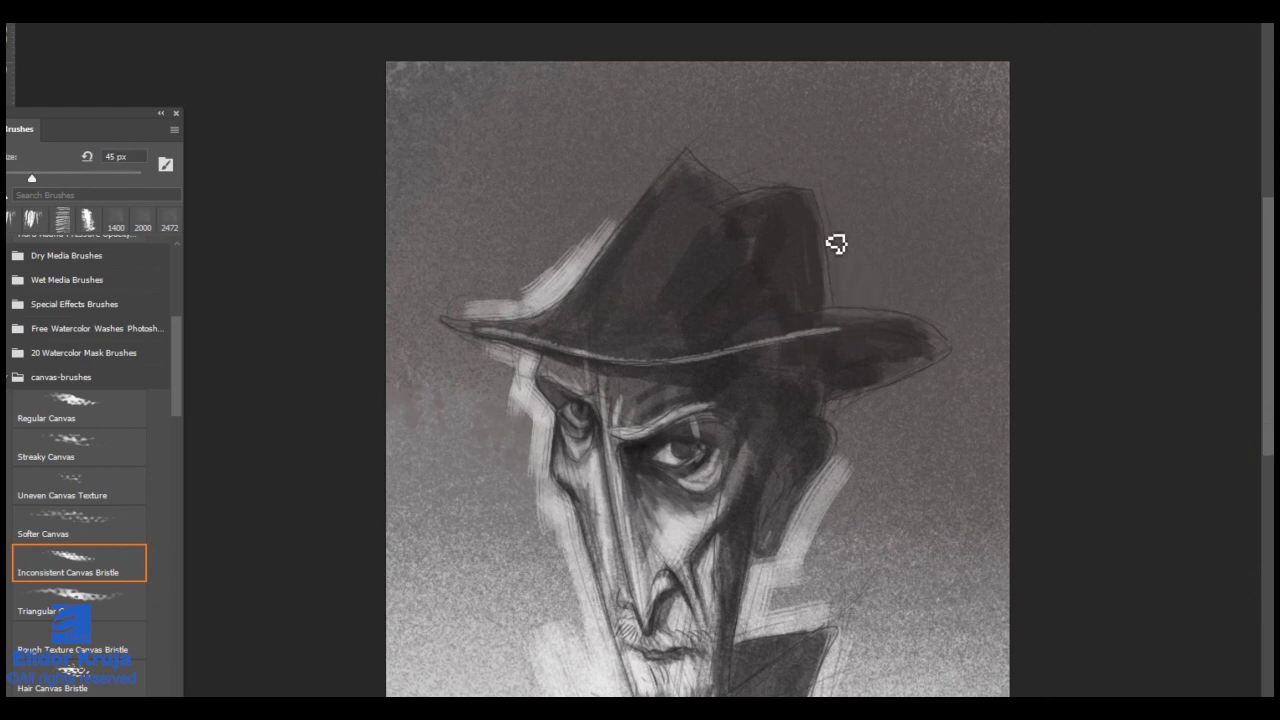
# Step: Paint light rim strokes along the right side of the hat crown, the brim's right end, the ear and the collar
pyautogui.moveTo(836, 243)
pyautogui.mouseDown()
pyautogui.moveTo(851, 306)
pyautogui.moveTo(957, 357)
pyautogui.moveTo(863, 451)
pyautogui.moveTo(850, 439)
pyautogui.moveTo(943, 374)
pyautogui.mouseUp()
pyautogui.moveTo(850, 497)
pyautogui.mouseDown()
pyautogui.moveTo(774, 500)
pyautogui.moveTo(805, 500)
pyautogui.mouseUp()
pyautogui.moveTo(703, 451); pyautogui.dragTo(676, 413)
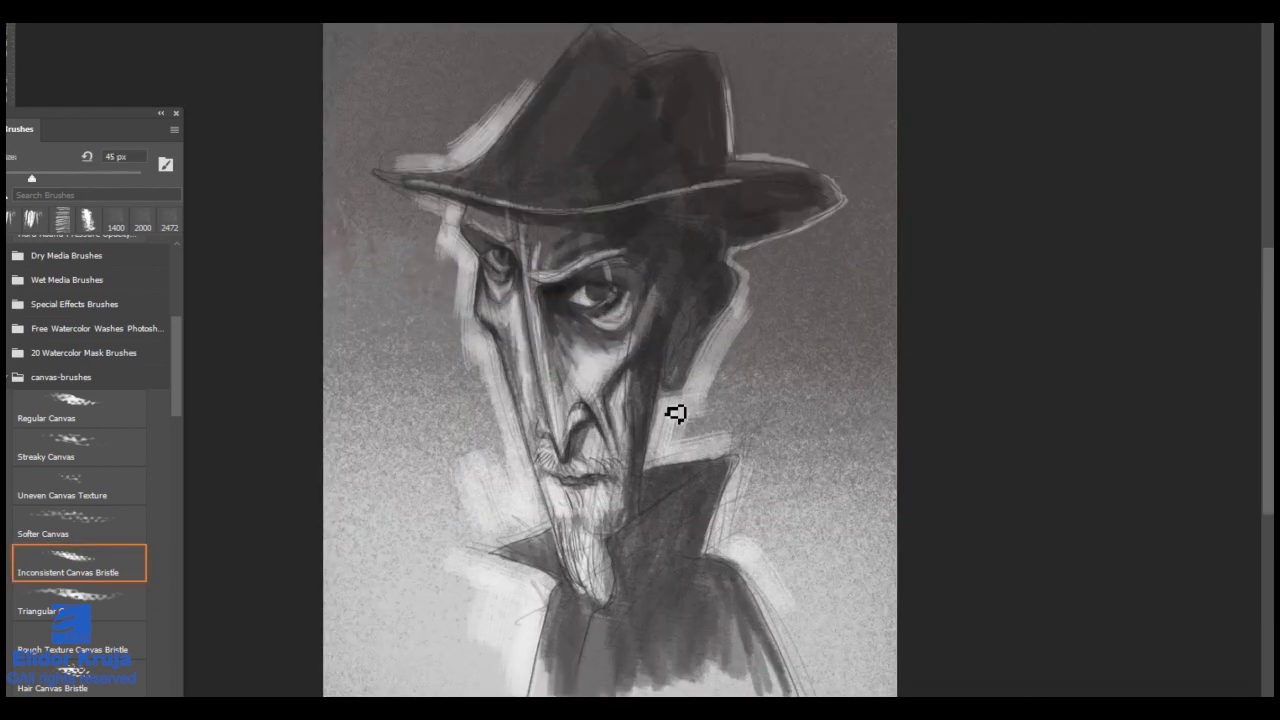
pyautogui.scroll(2, 575, 495)
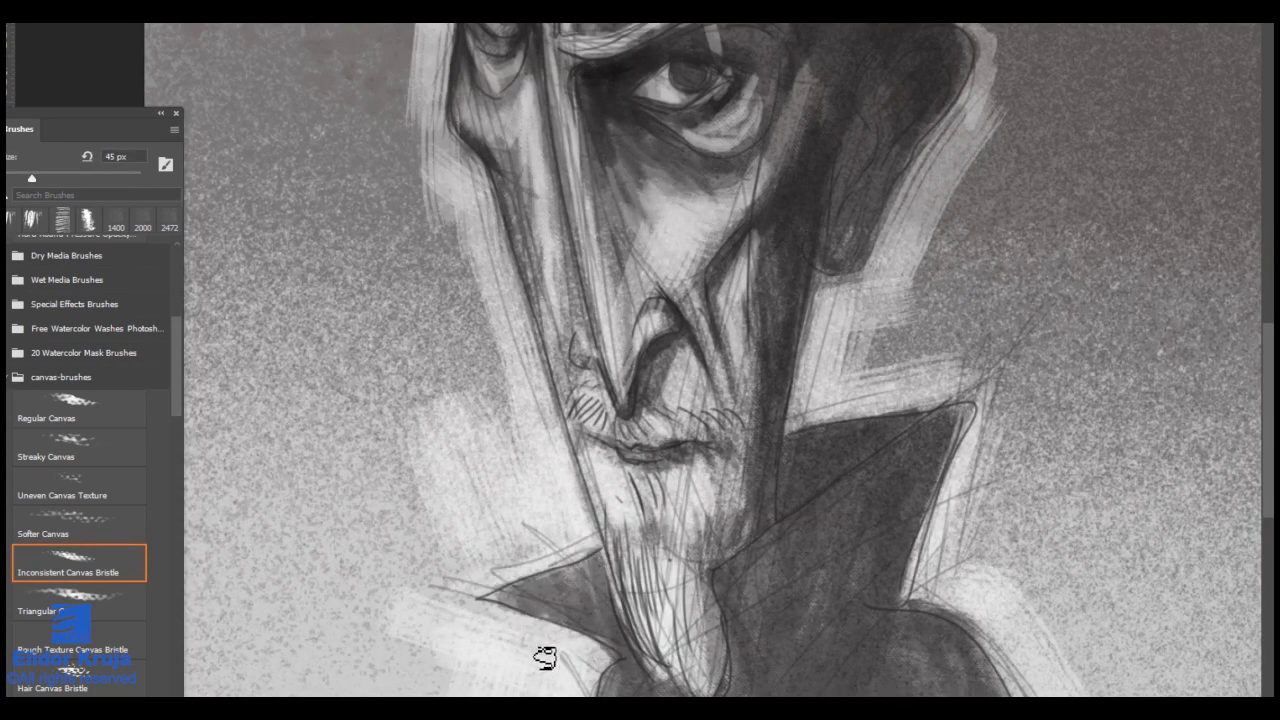
pyautogui.scroll(-1, 586, 680)
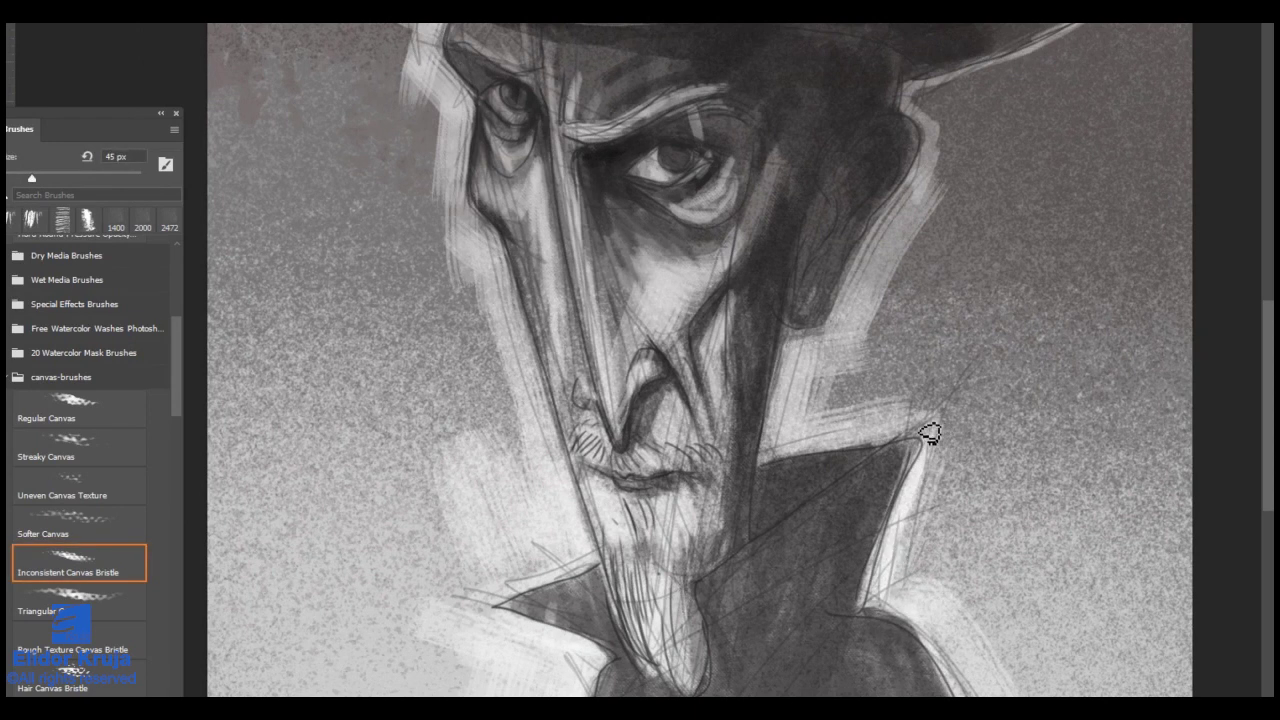
# Step: Paint light rim strokes along the left edge of the face from the cheekbone down to the jaw with the 45 px bristle brush
pyautogui.moveTo(791, 428)
pyautogui.mouseDown()
pyautogui.moveTo(803, 365)
pyautogui.moveTo(901, 190)
pyautogui.moveTo(927, 114)
pyautogui.mouseUp()
pyautogui.moveTo(452, 243); pyautogui.dragTo(529, 261)
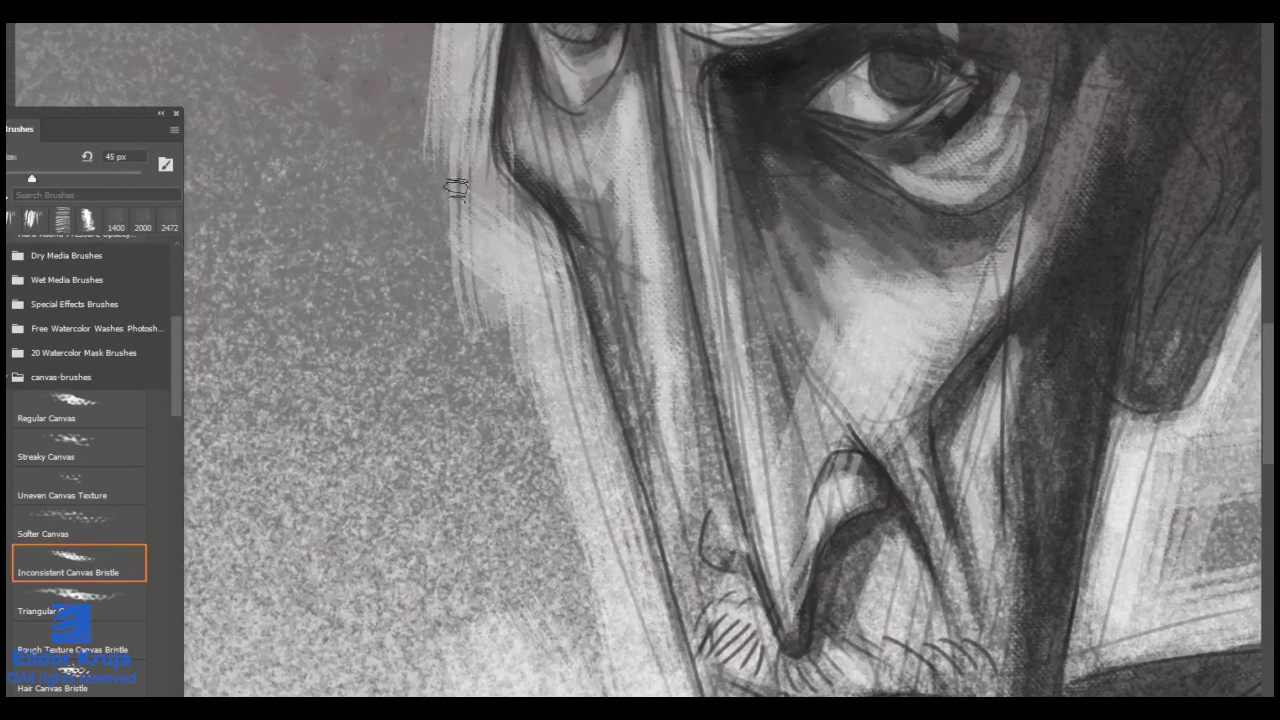
pyautogui.moveTo(457, 189); pyautogui.dragTo(526, 246)
pyautogui.moveTo(476, 180)
pyautogui.mouseDown()
pyautogui.moveTo(515, 209)
pyautogui.moveTo(551, 277)
pyautogui.moveTo(660, 617)
pyautogui.mouseUp()
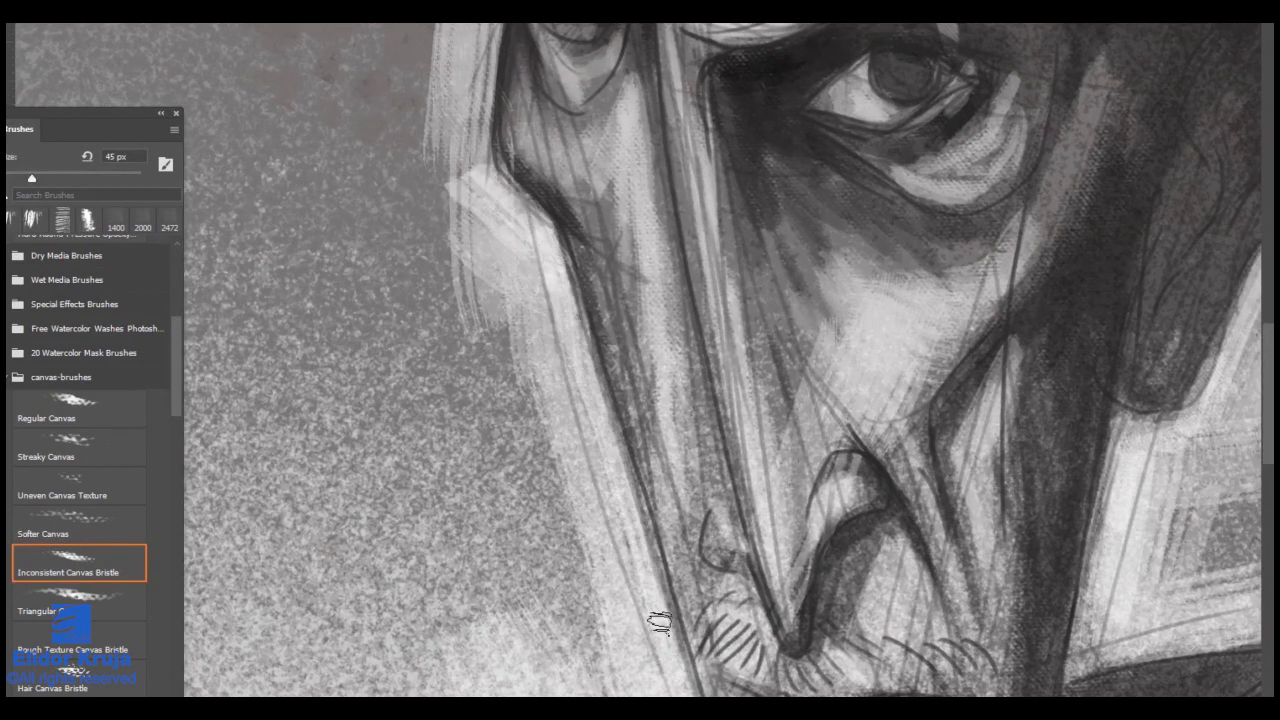
# Step: Strengthen the light rim along the underside of the hat brim's right end with the 45 px bristle brush
pyautogui.hotkey('ctrl', '0')
pyautogui.moveTo(601, 580); pyautogui.dragTo(672, 487)
pyautogui.moveTo(637, 361); pyautogui.dragTo(570, 390)
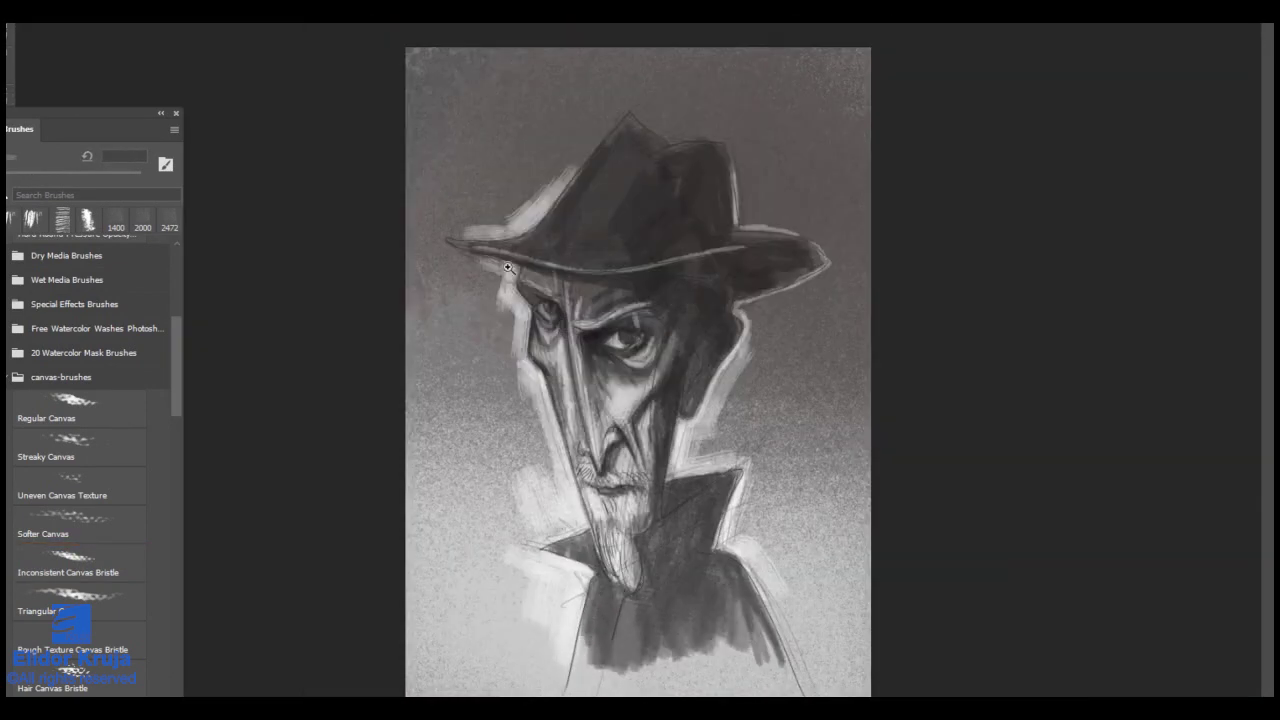
pyautogui.scroll(4, 508, 268)
pyautogui.scroll(1, 549, 427)
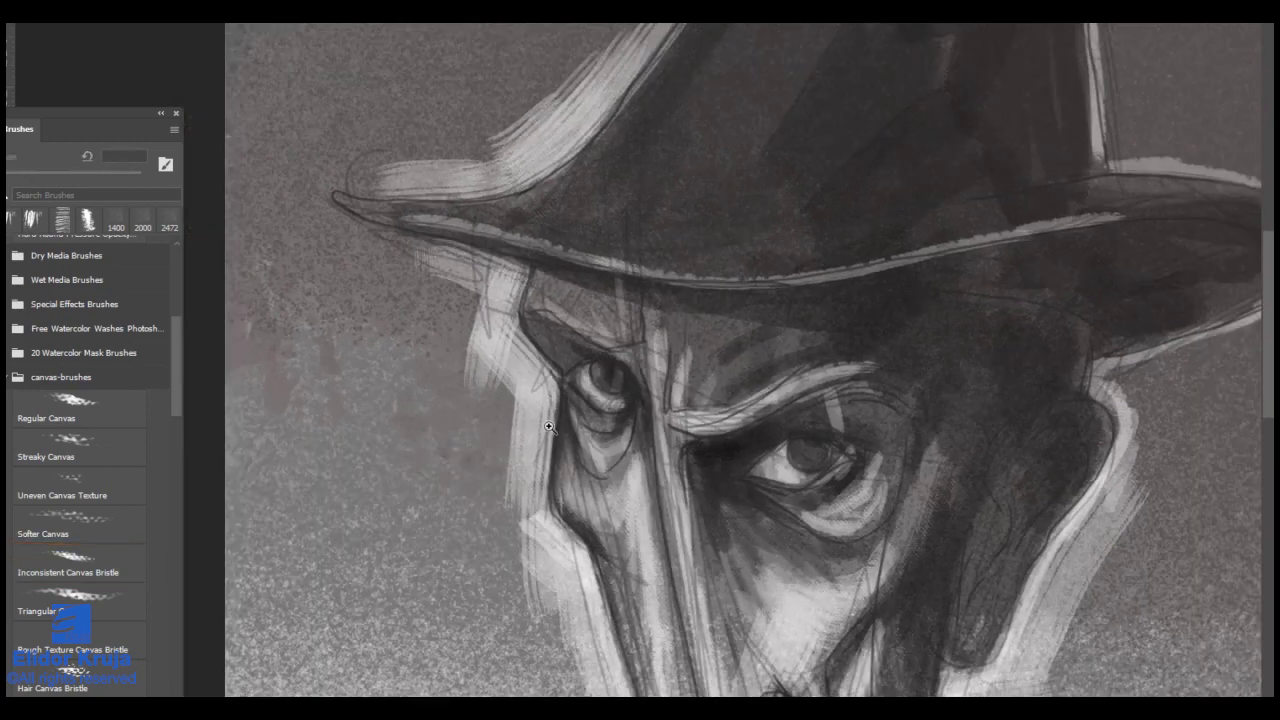
pyautogui.scroll(-3, 549, 427)
pyautogui.press('.')
pyautogui.scroll(3, 711, 543)
pyautogui.scroll(1, 703, 670)
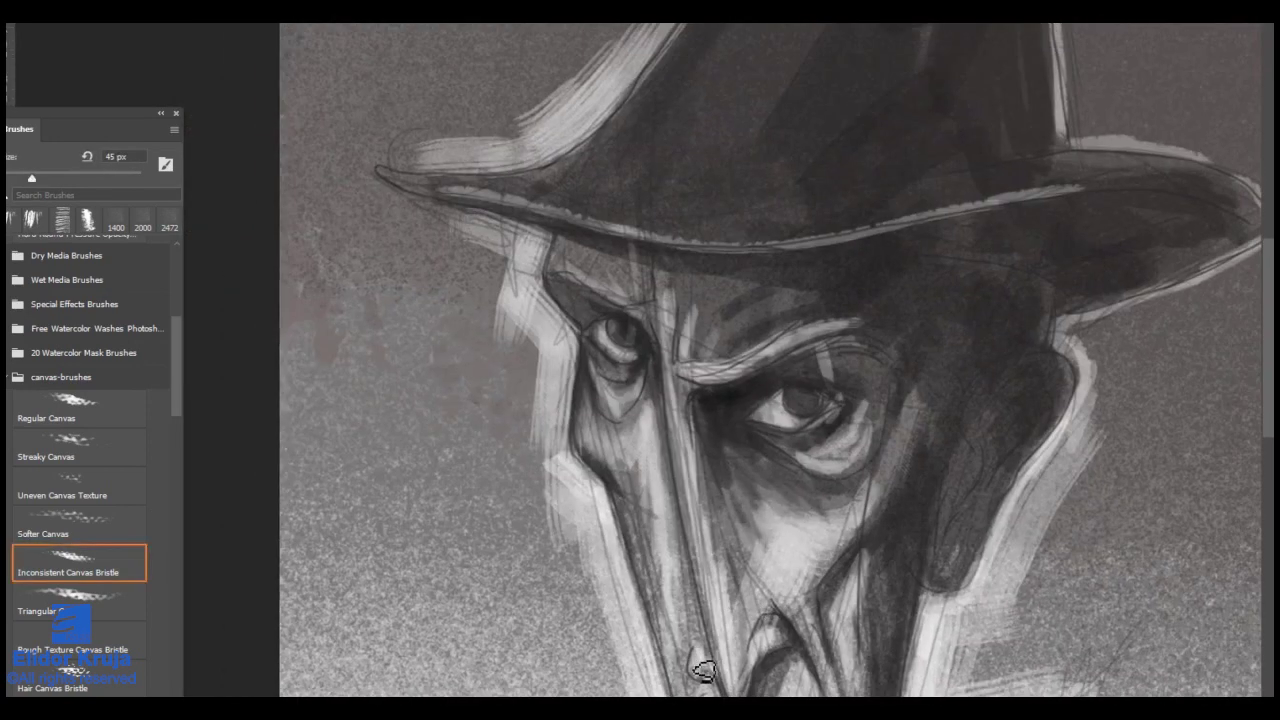
pyautogui.moveTo(694, 654); pyautogui.dragTo(695, 597)
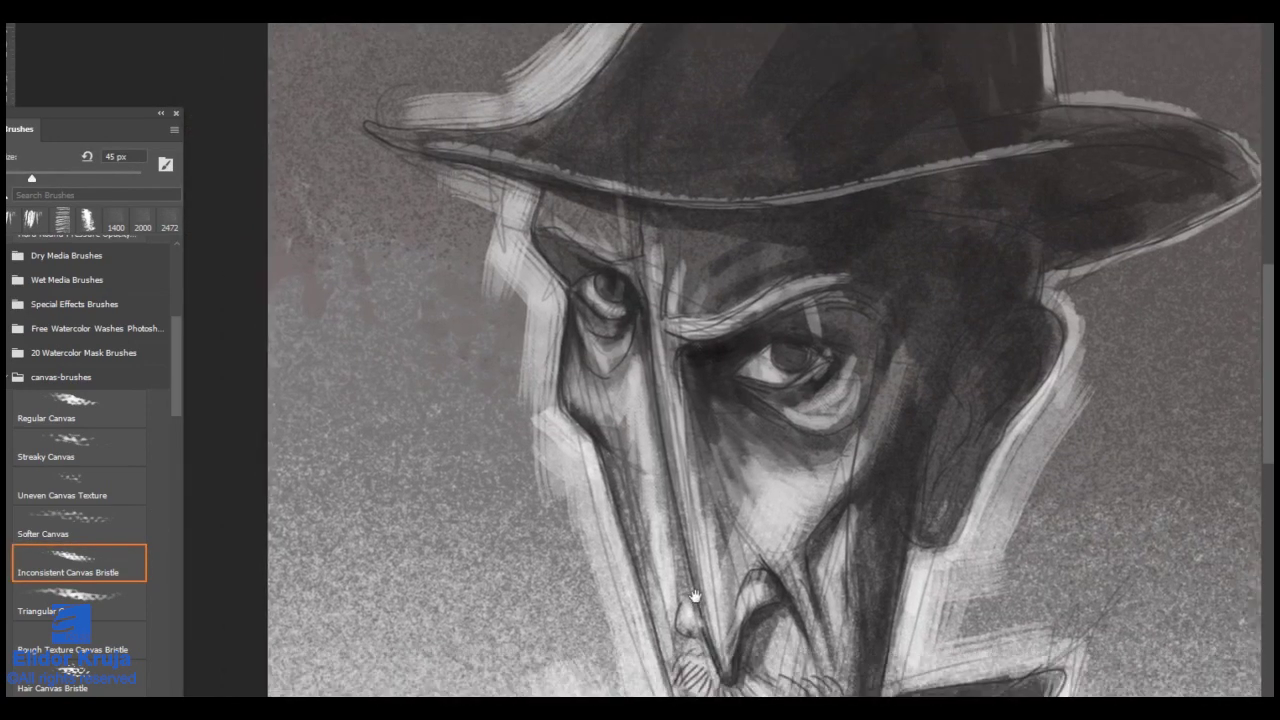
pyautogui.scroll(-2, 643, 491)
pyautogui.scroll(-2, 640, 400)
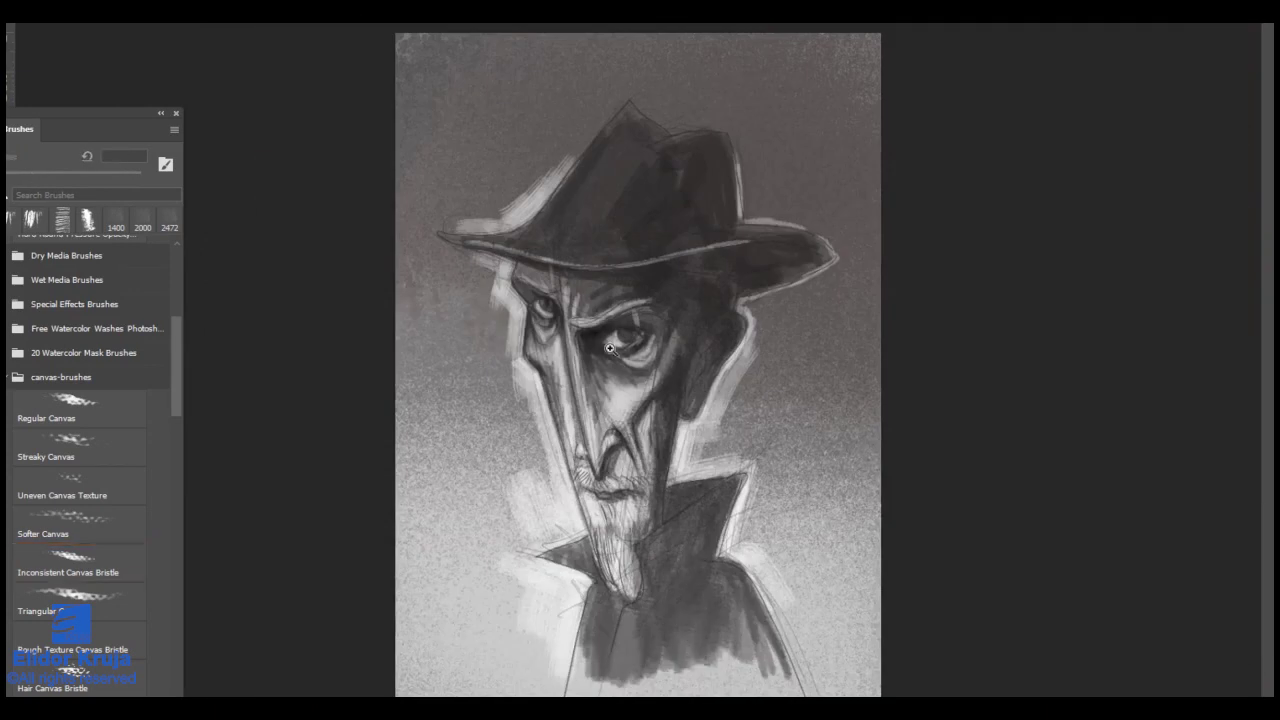
pyautogui.scroll(2, 610, 348)
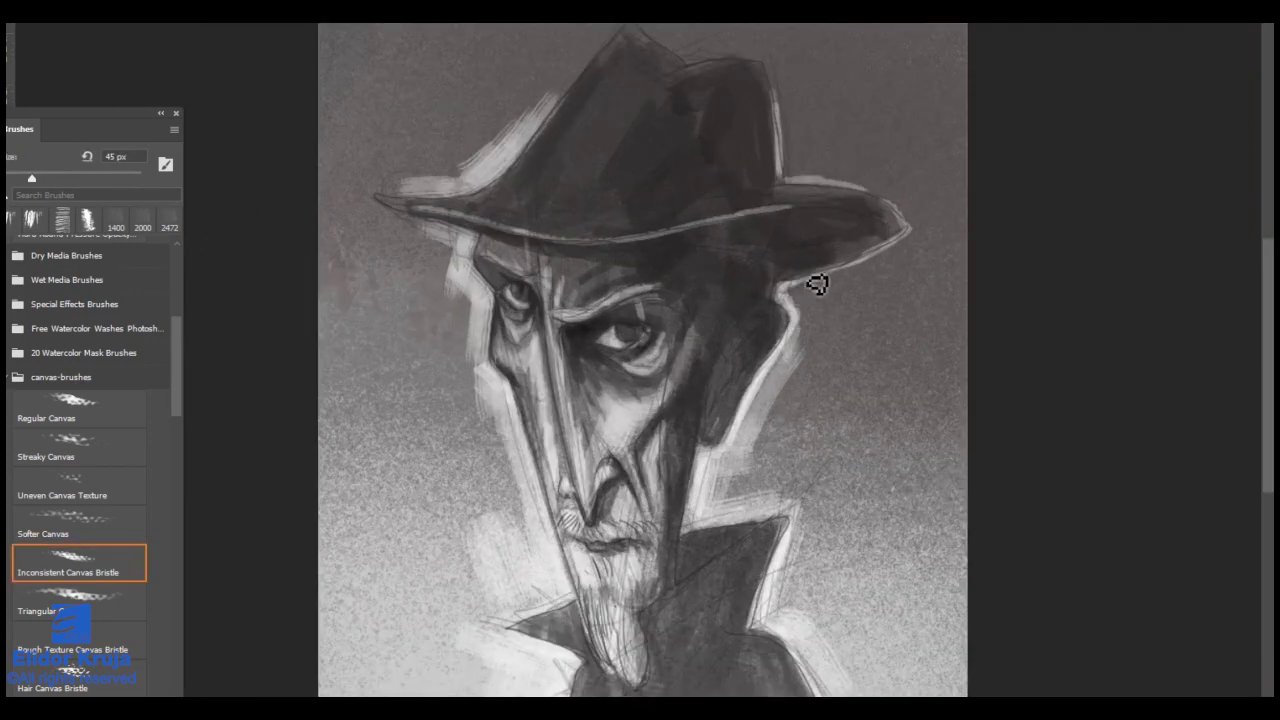
pyautogui.moveTo(817, 284); pyautogui.dragTo(893, 231)
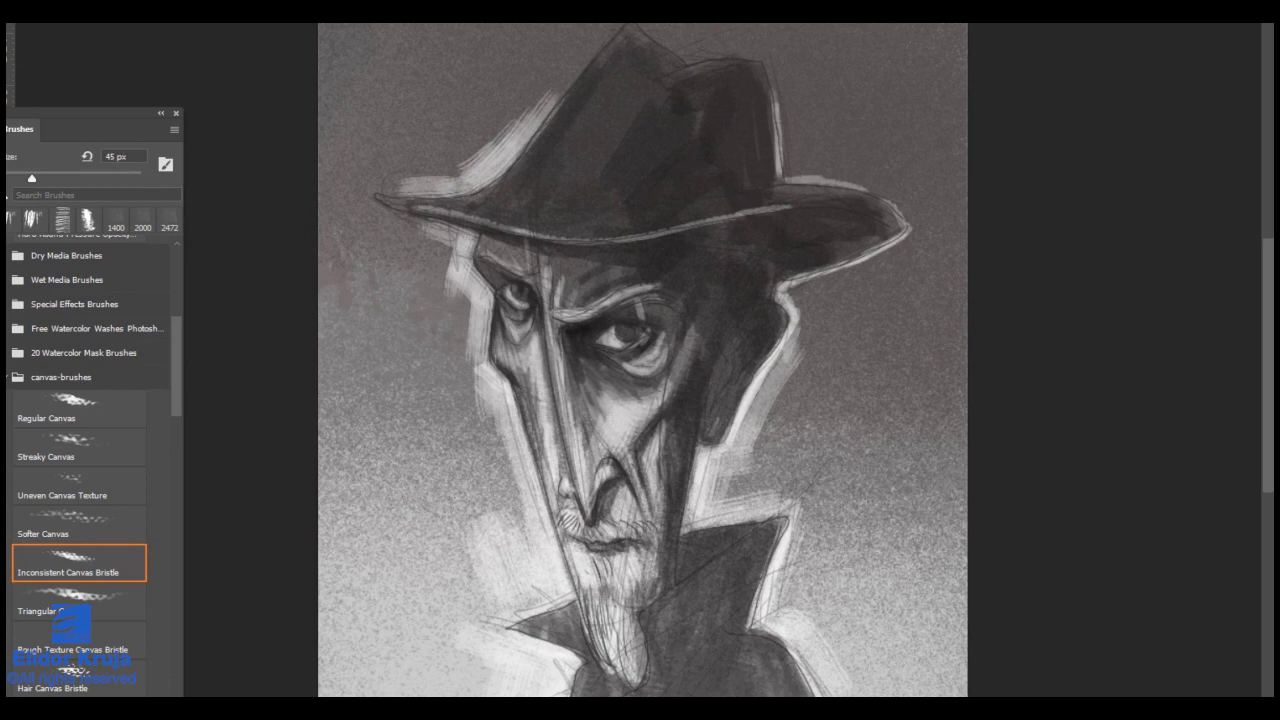
# Step: Place the black bat symbol image in the artwork and move its layer one level down in the stack
pyautogui.moveTo(562, 443); pyautogui.dragTo(540, 434)
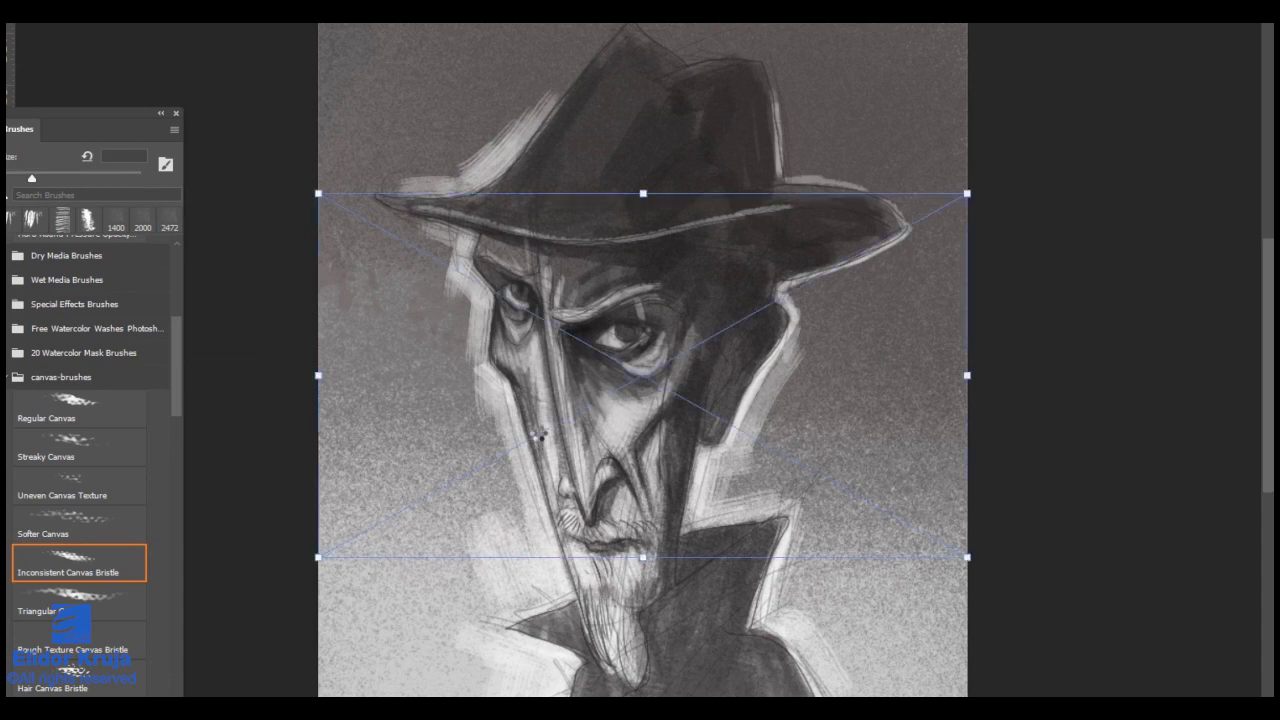
pyautogui.press('Return')
pyautogui.hotkey('ctrl', '[')
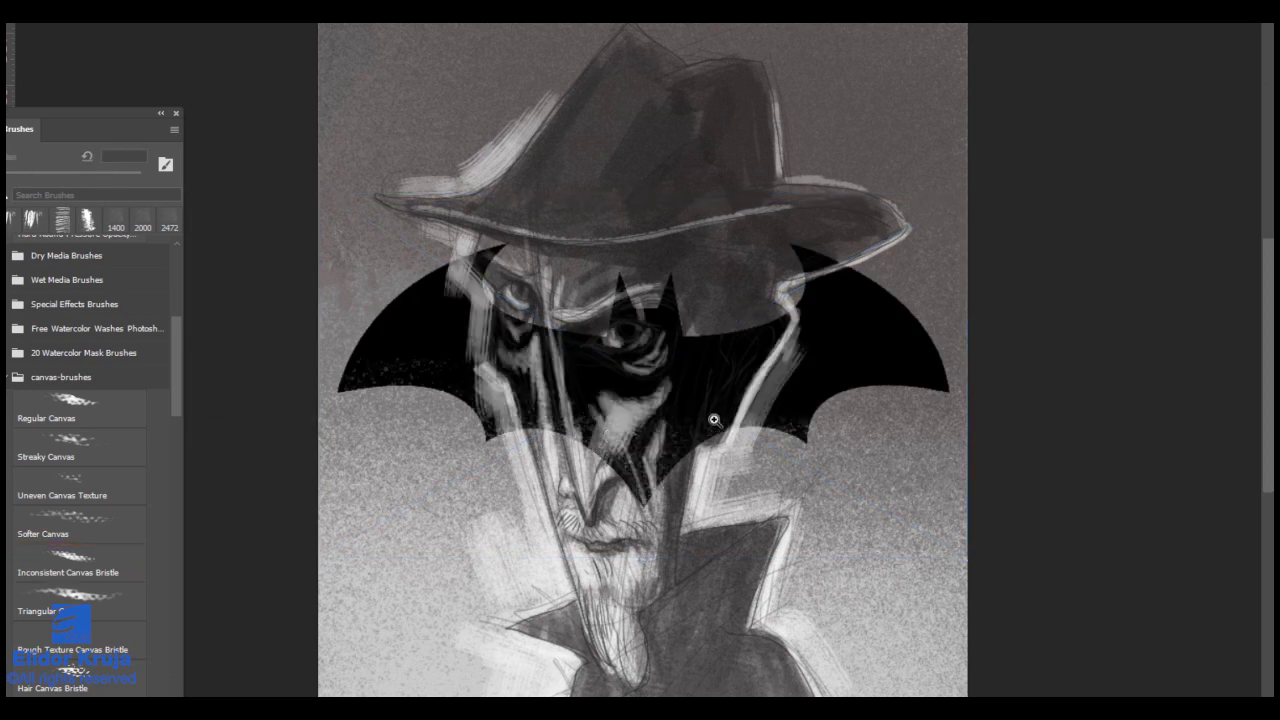
# Step: Move the bat symbol up over the hat crown and scale it down slightly
pyautogui.hotkey('ctrl', '-')
pyautogui.hotkey('ctrl', 't')
pyautogui.moveTo(752, 364); pyautogui.dragTo(743, 165)
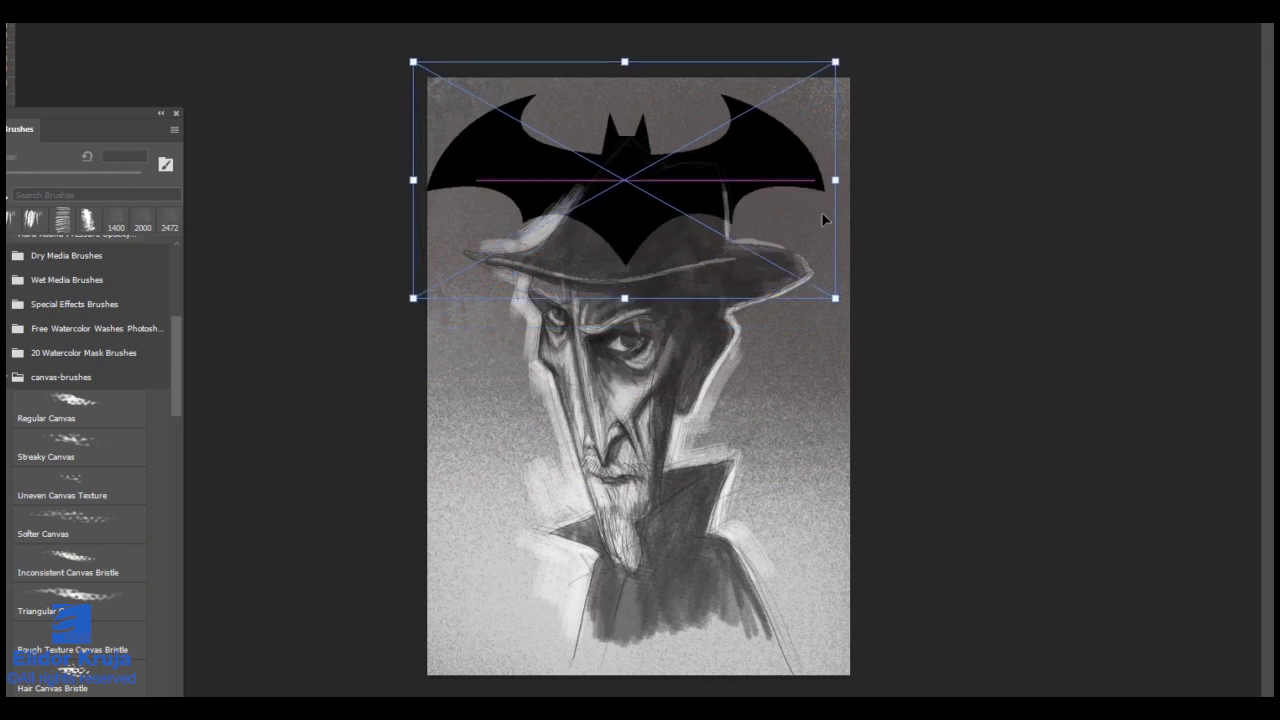
pyautogui.moveTo(837, 292); pyautogui.dragTo(782, 256)
# Step: Move the bat symbol down across the lower face and nudge it right until it is centred on the canvas width
pyautogui.moveTo(702, 222); pyautogui.dragTo(688, 465)
pyautogui.moveTo(744, 498); pyautogui.dragTo(817, 539)
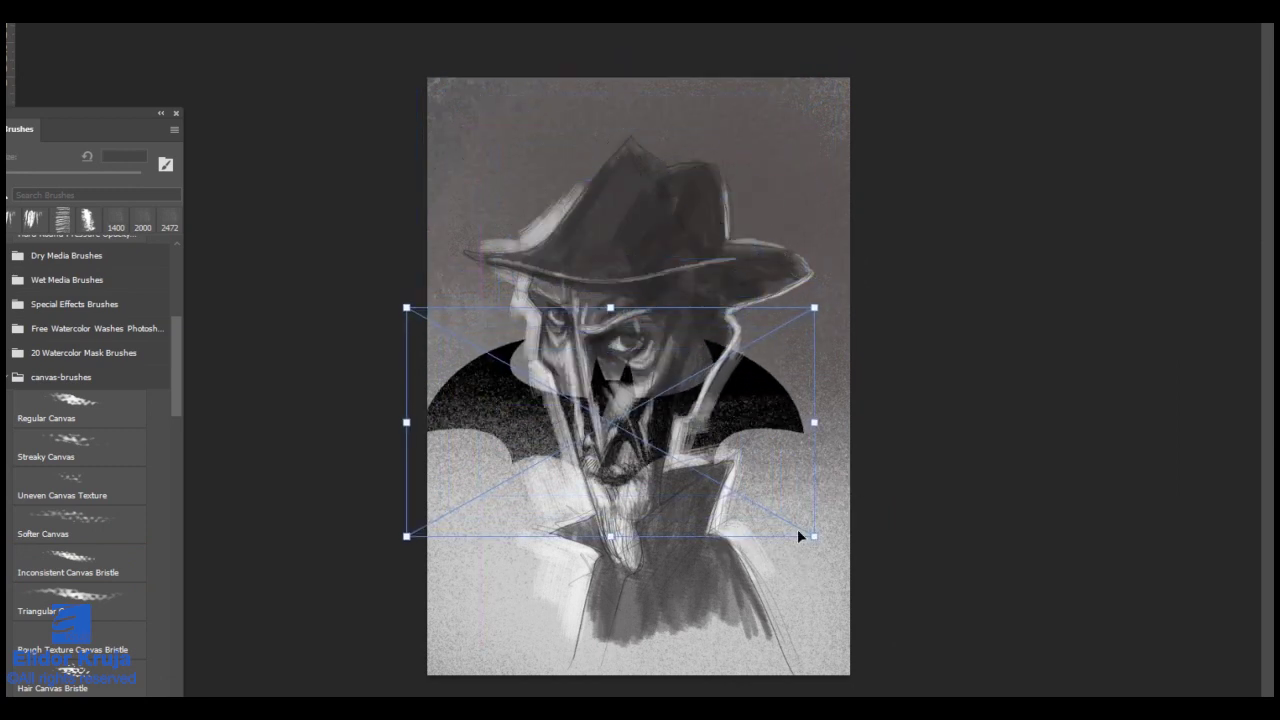
pyautogui.hotkey('shift', 'Right')
pyautogui.hotkey('shift', 'Right')
pyautogui.hotkey('shift', 'Right')
pyautogui.hotkey('shift', 'Right')
pyautogui.hotkey('shift', 'Right')
pyautogui.hotkey('shift', 'Right')
pyautogui.hotkey('shift', 'Right')
pyautogui.press('Right')
pyautogui.press('Right')
pyautogui.press('Right')
pyautogui.press('Right')
pyautogui.press('Right')
pyautogui.press('Right')
pyautogui.press('Right')
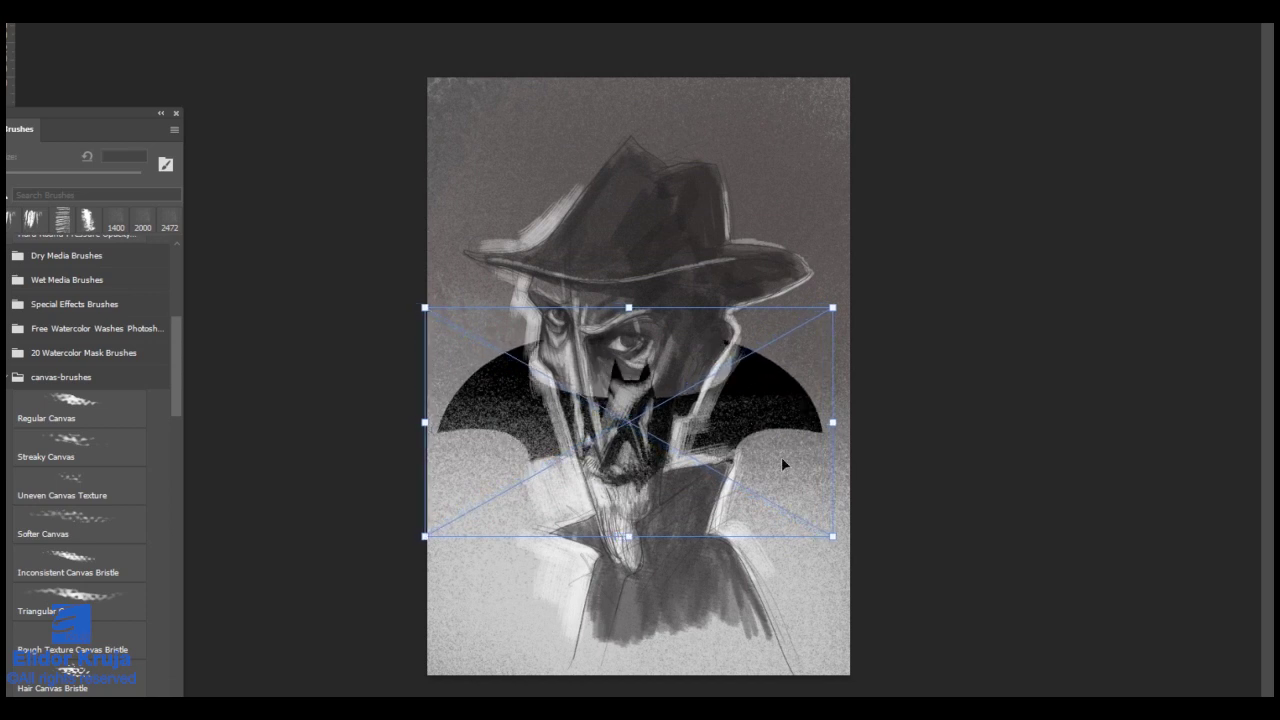
# Step: Move the bat symbol up to the hat crown near the canvas's upper edge and commit the transform
pyautogui.moveTo(783, 460); pyautogui.dragTo(782, 179)
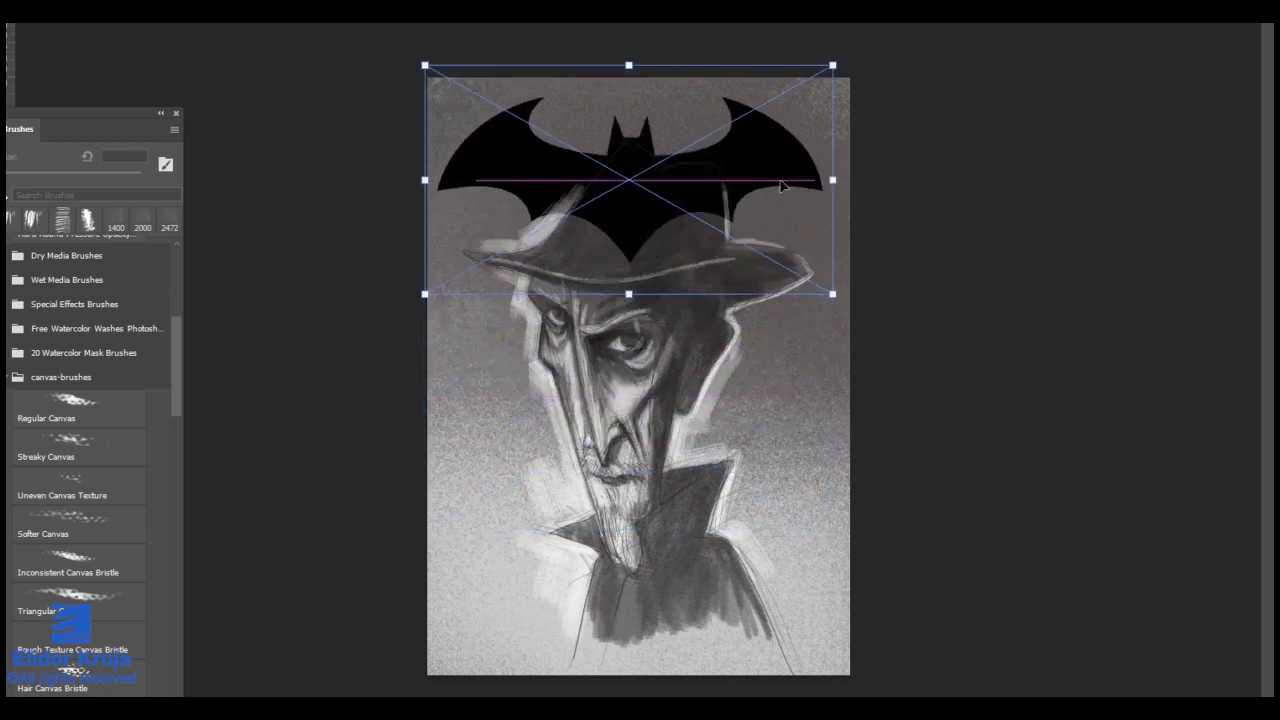
pyautogui.press('b')
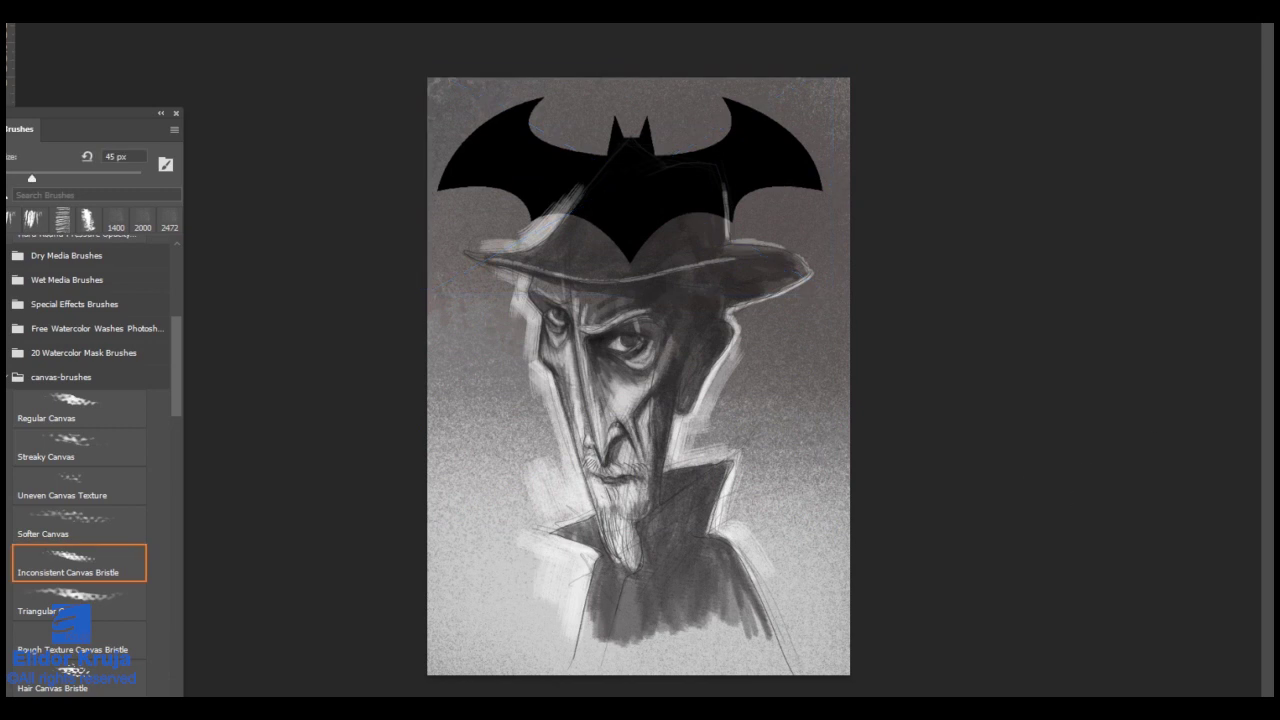
pyautogui.click(771, 382)
pyautogui.press('Return')
# Step: Paint dark grey strokes over the bat symbol across the hat crown with the Inconsistent Canvas Bristle brush, starting at 250 px
pyautogui.moveTo(636, 234)
pyautogui.mouseDown()
pyautogui.moveTo(609, 190)
pyautogui.moveTo(600, 251)
pyautogui.moveTo(650, 205)
pyautogui.moveTo(573, 233)
pyautogui.mouseUp()
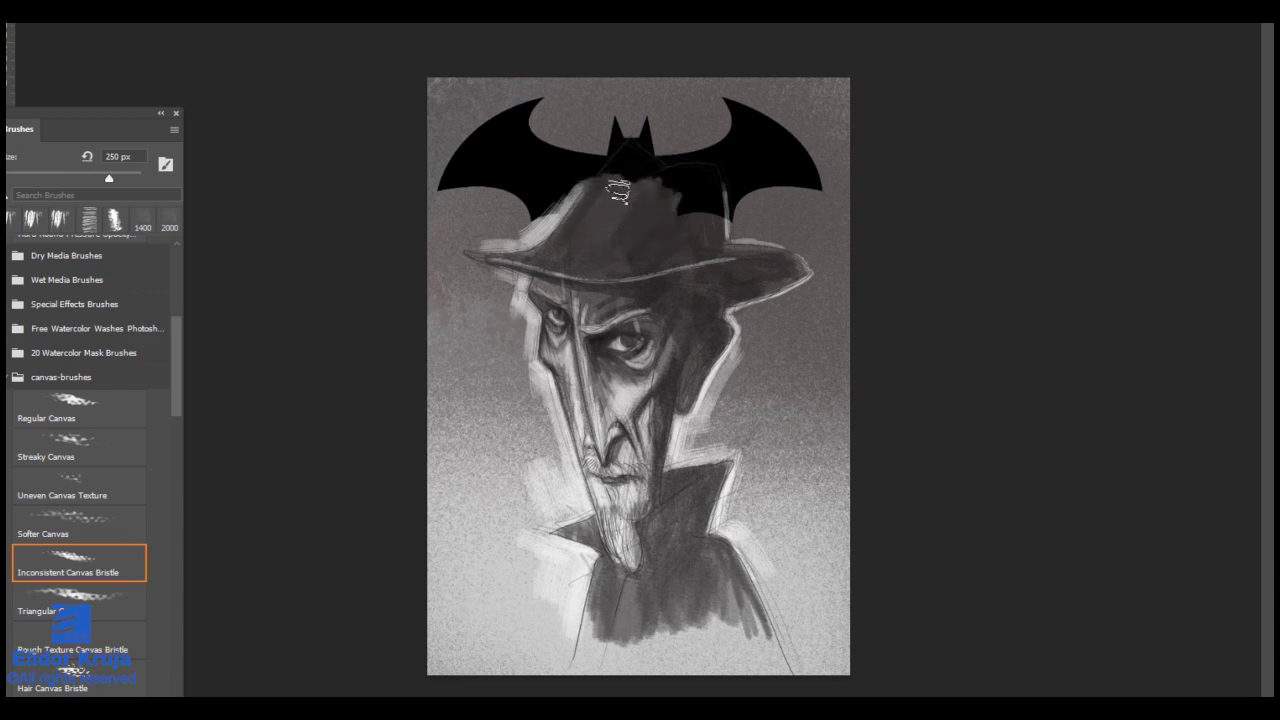
pyautogui.moveTo(580, 192)
pyautogui.mouseDown()
pyautogui.moveTo(617, 155)
pyautogui.moveTo(612, 232)
pyautogui.moveTo(652, 175)
pyautogui.moveTo(664, 240)
pyautogui.moveTo(699, 190)
pyautogui.moveTo(713, 243)
pyautogui.moveTo(687, 193)
pyautogui.moveTo(638, 170)
pyautogui.moveTo(590, 210)
pyautogui.moveTo(706, 190)
pyautogui.moveTo(639, 236)
pyautogui.moveTo(595, 190)
pyautogui.moveTo(533, 234)
pyautogui.moveTo(573, 178)
pyautogui.moveTo(618, 186)
pyautogui.moveTo(706, 243)
pyautogui.moveTo(687, 185)
pyautogui.moveTo(722, 246)
pyautogui.moveTo(637, 200)
pyautogui.moveTo(581, 193)
pyautogui.moveTo(618, 172)
pyautogui.moveTo(659, 173)
pyautogui.mouseUp()
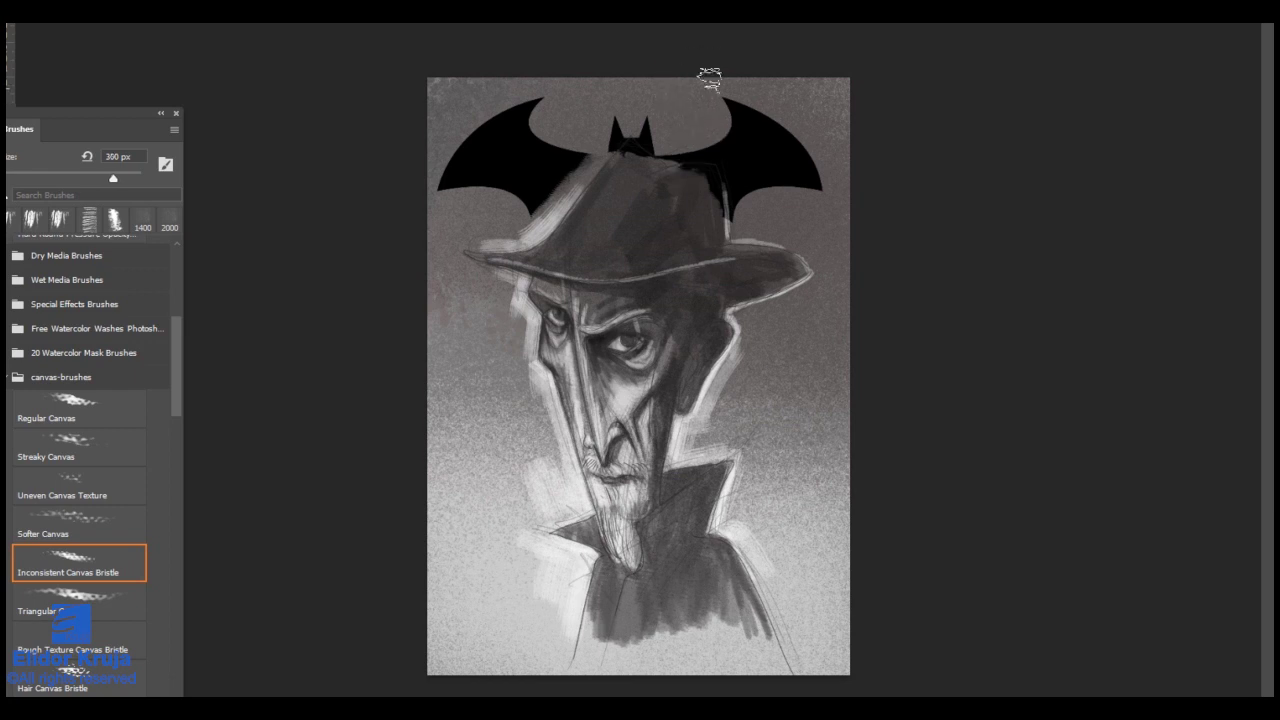
# Step: Darken the background around the bat symbol and beside the hat brim with broad 600 px bristle strokes
pyautogui.moveTo(647, 103)
pyautogui.mouseDown()
pyautogui.moveTo(542, 113)
pyautogui.moveTo(556, 53)
pyautogui.moveTo(464, 108)
pyautogui.moveTo(416, 117)
pyautogui.moveTo(545, 72)
pyautogui.moveTo(649, 94)
pyautogui.moveTo(782, 32)
pyautogui.moveTo(746, 245)
pyautogui.moveTo(798, 180)
pyautogui.moveTo(672, 218)
pyautogui.moveTo(529, 198)
pyautogui.moveTo(505, 106)
pyautogui.moveTo(410, 180)
pyautogui.moveTo(379, 128)
pyautogui.moveTo(415, 140)
pyautogui.moveTo(627, 96)
pyautogui.moveTo(736, 165)
pyautogui.mouseUp()
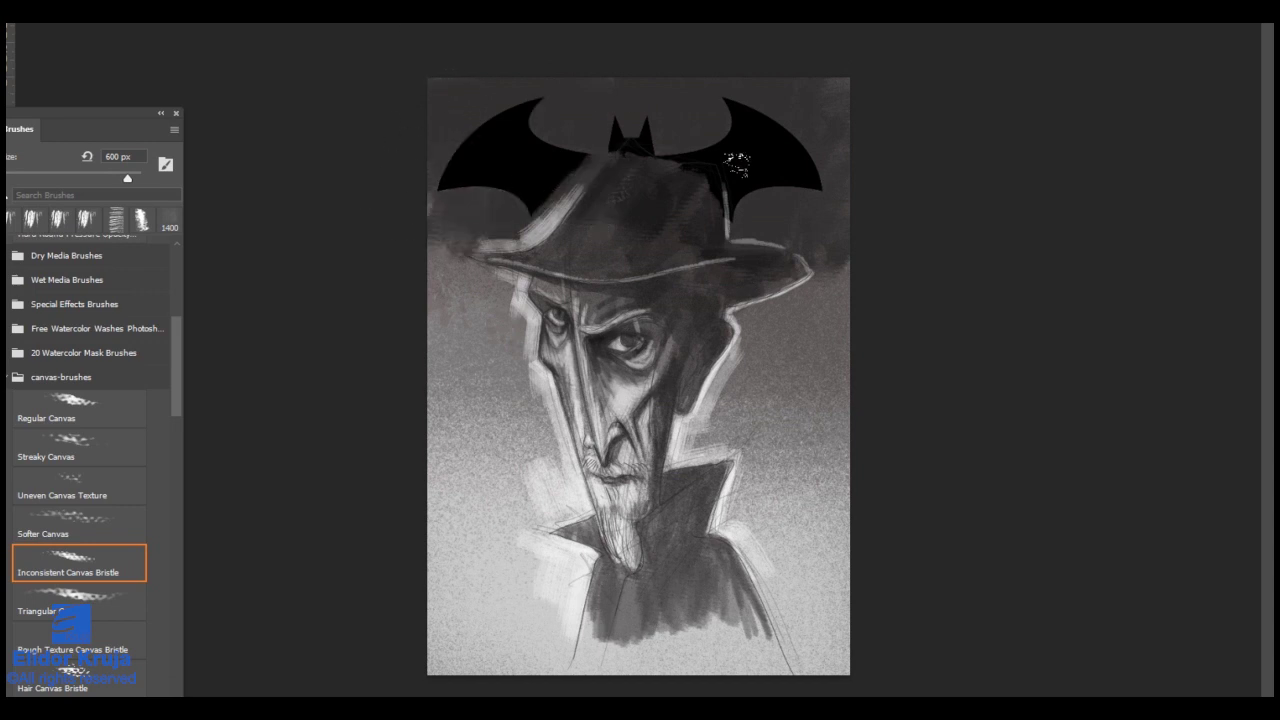
pyautogui.moveTo(775, 290)
pyautogui.mouseDown()
pyautogui.moveTo(844, 246)
pyautogui.moveTo(770, 275)
pyautogui.moveTo(720, 326)
pyautogui.moveTo(838, 245)
pyautogui.mouseUp()
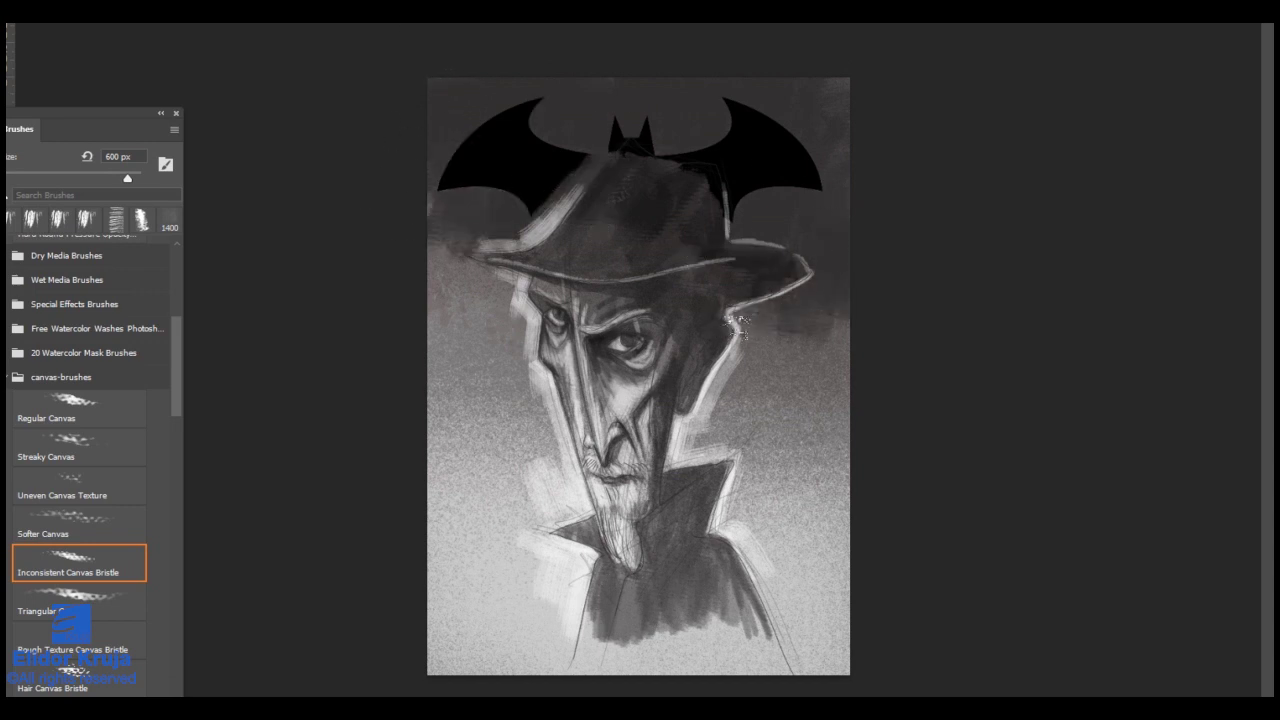
pyautogui.moveTo(738, 327); pyautogui.dragTo(808, 335)
pyautogui.moveTo(510, 245)
pyautogui.mouseDown()
pyautogui.moveTo(443, 237)
pyautogui.moveTo(447, 183)
pyautogui.moveTo(478, 258)
pyautogui.mouseUp()
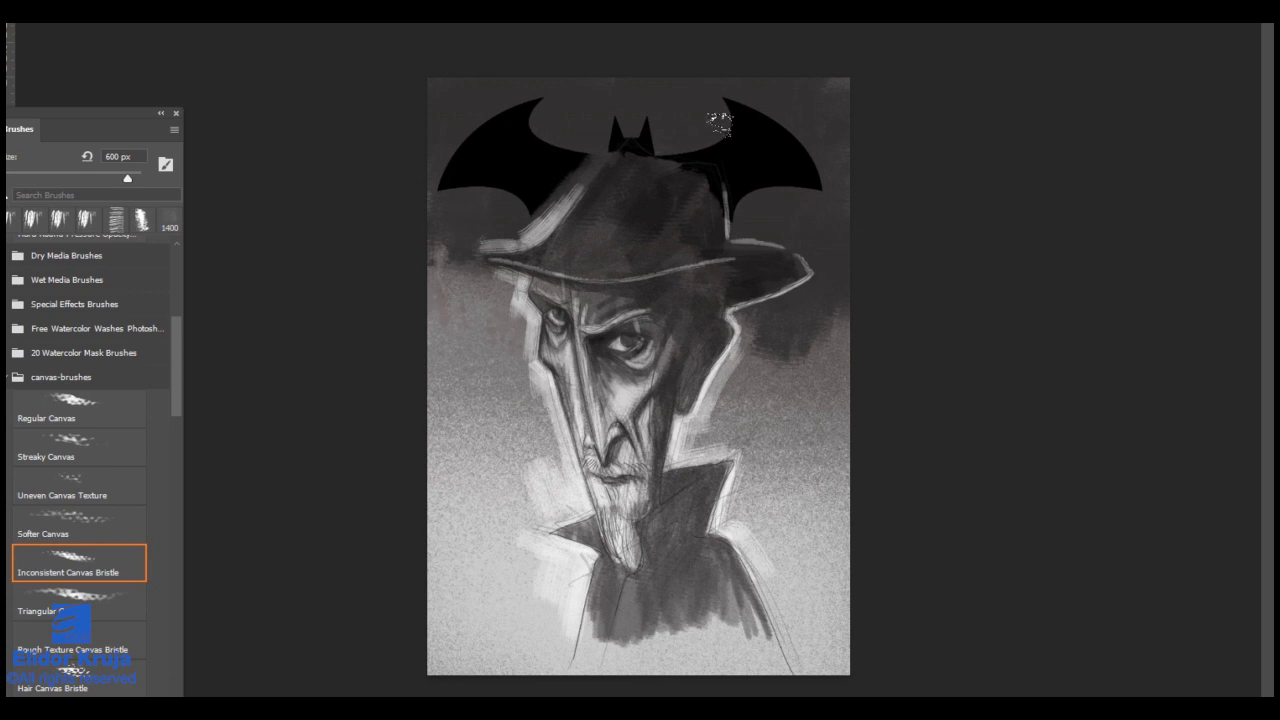
pyautogui.moveTo(838, 327); pyautogui.dragTo(822, 351)
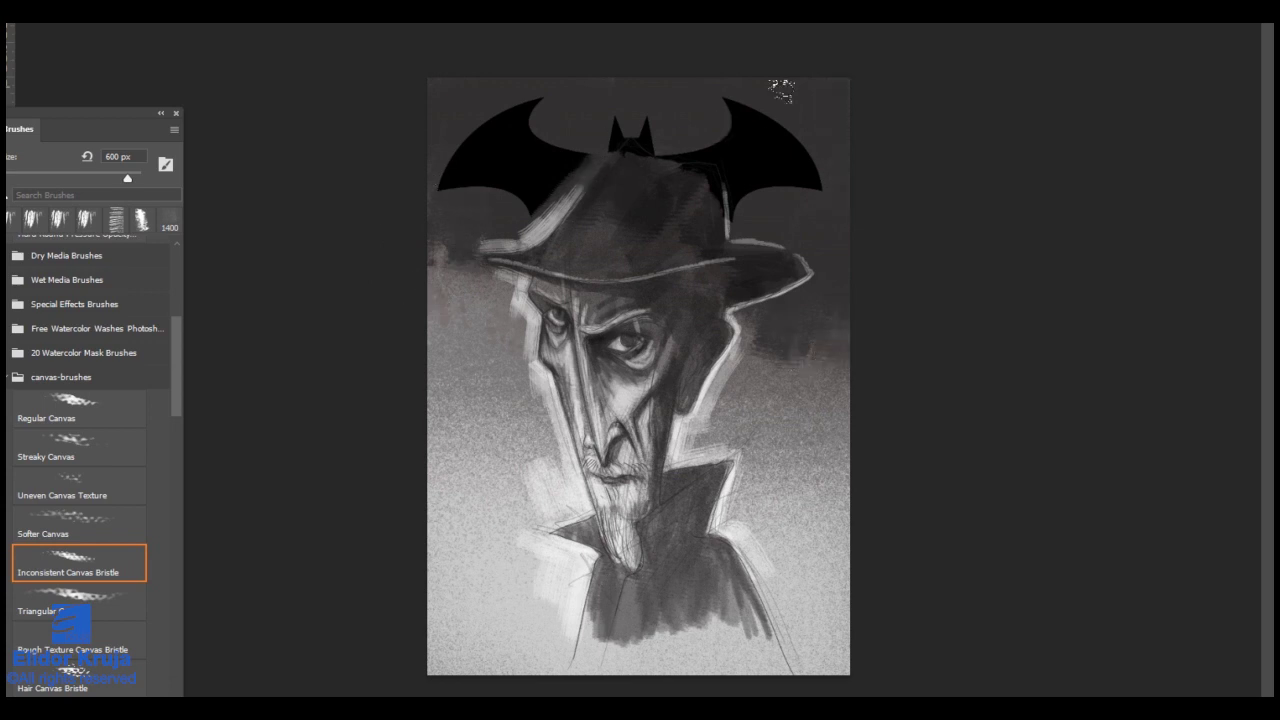
pyautogui.moveTo(563, 119)
pyautogui.mouseDown()
pyautogui.moveTo(375, 140)
pyautogui.moveTo(613, 70)
pyautogui.moveTo(719, 67)
pyautogui.moveTo(822, 210)
pyautogui.moveTo(843, 308)
pyautogui.moveTo(836, 420)
pyautogui.mouseUp()
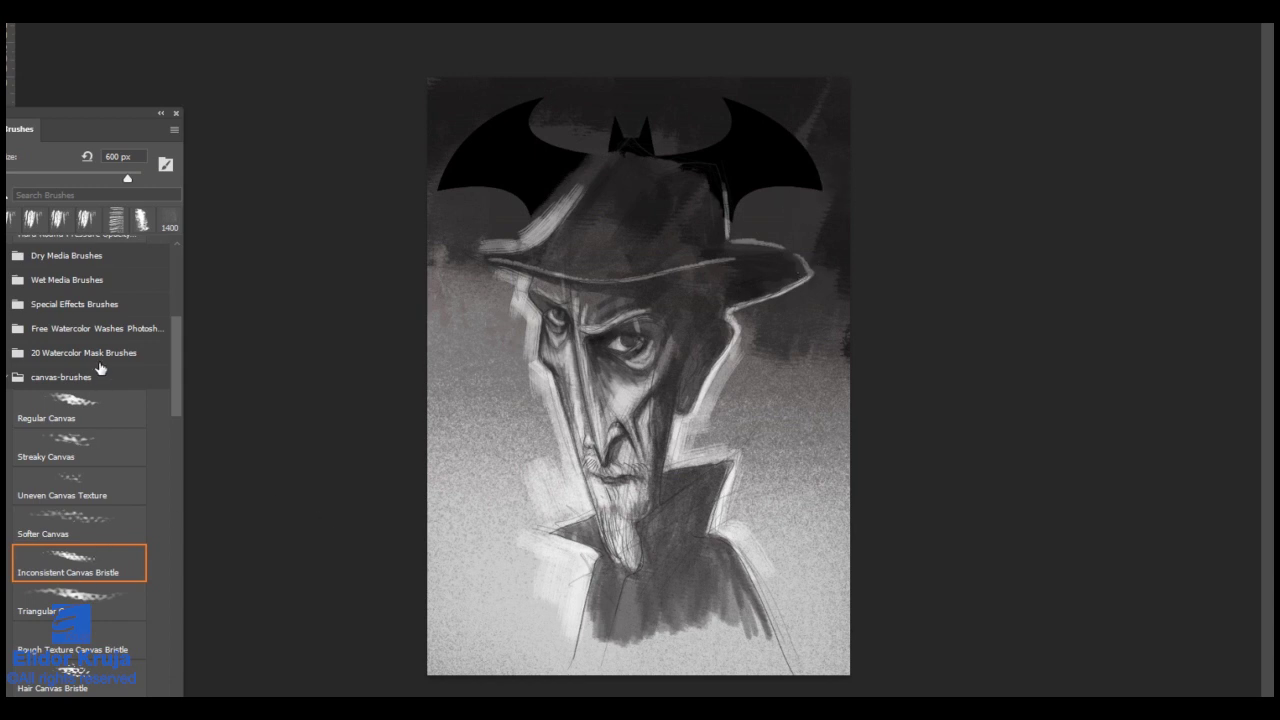
pyautogui.click(82, 354)
pyautogui.click(34, 327)
pyautogui.click(9, 328)
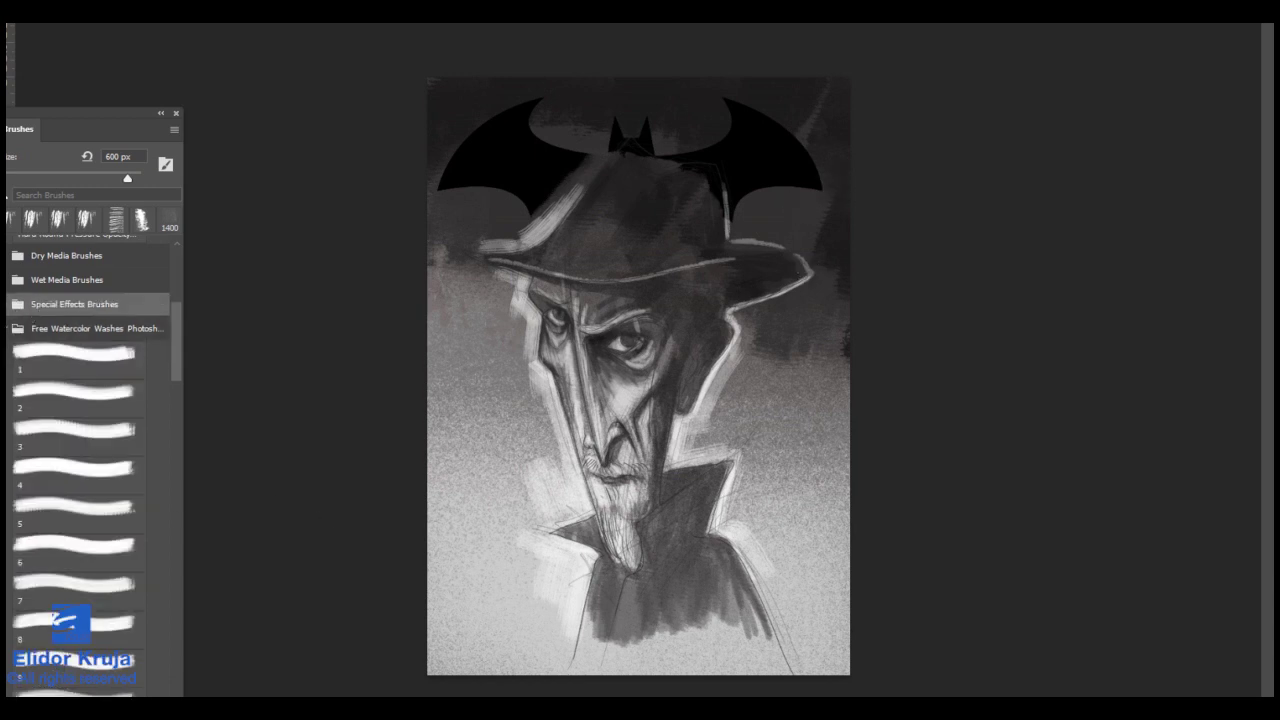
pyautogui.click(20, 310)
pyautogui.click(105, 440)
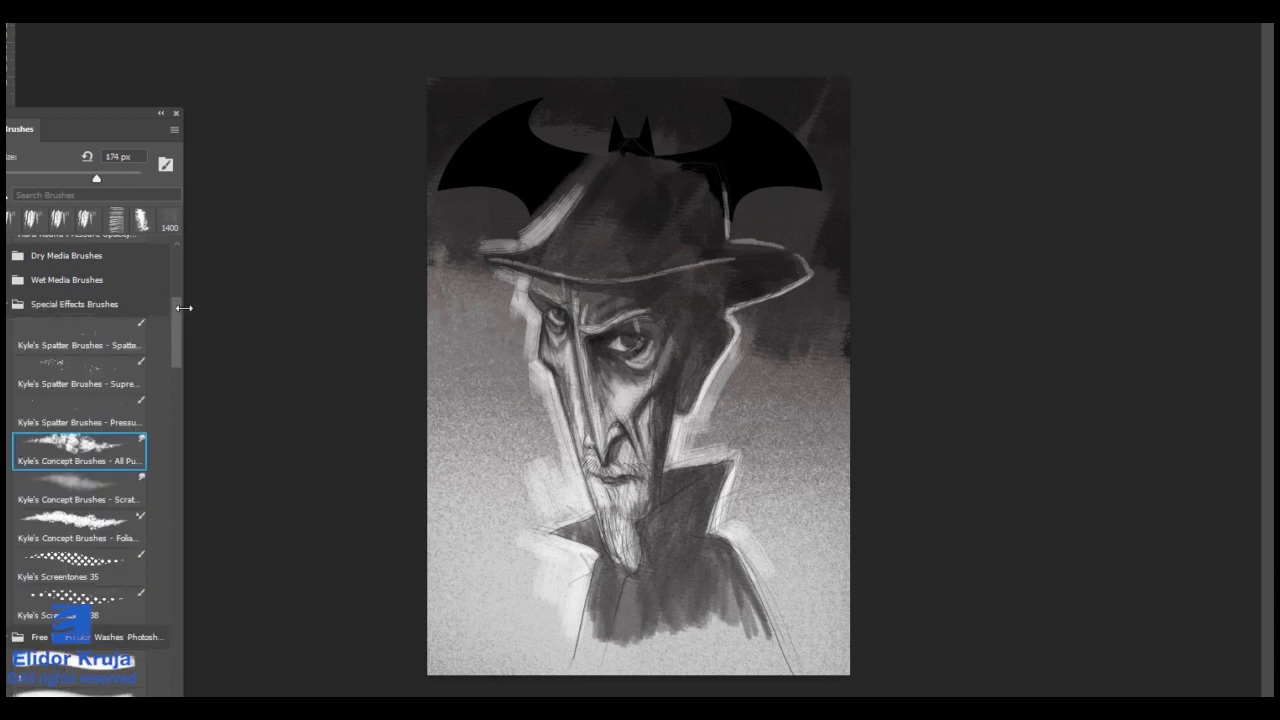
# Step: Add a small white highlight to the right eye's iris with the Inconsistent Canvas Bristle brush, starting at 4 px
pyautogui.moveTo(606, 515); pyautogui.dragTo(600, 460)
pyautogui.moveTo(655, 325); pyautogui.dragTo(794, 309)
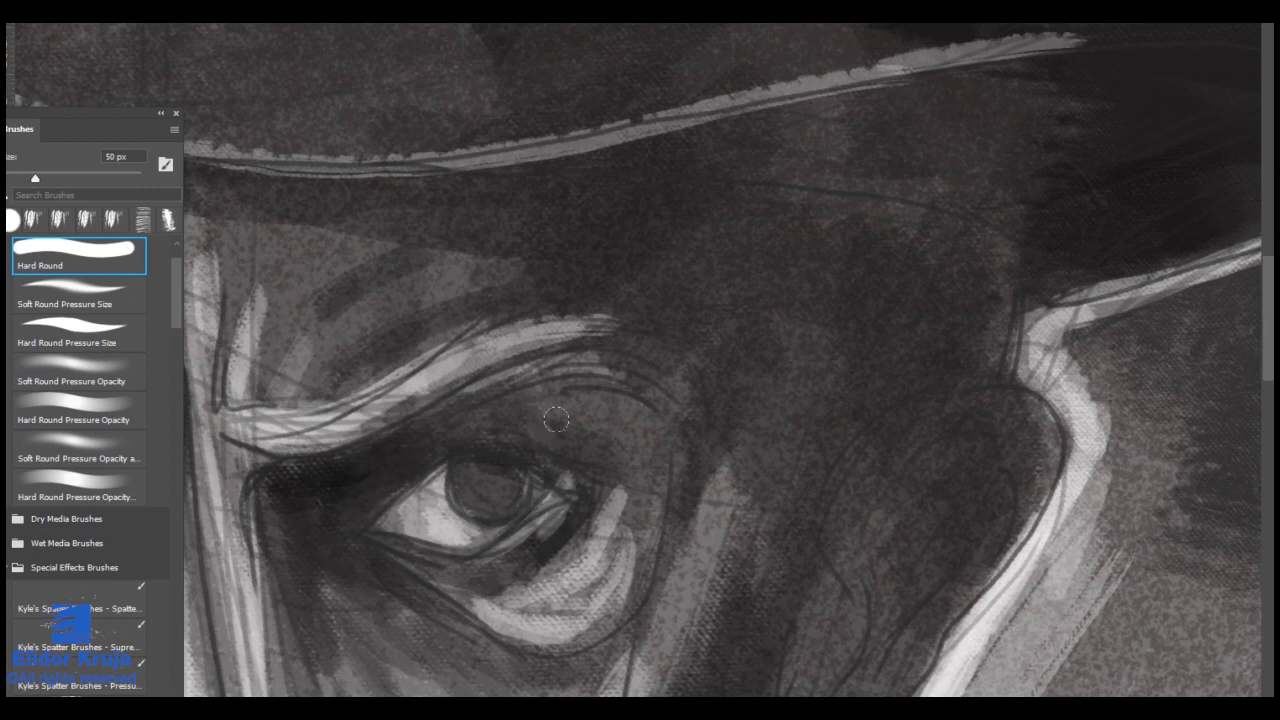
pyautogui.hotkey('ctrl', '0')
pyautogui.press('b')
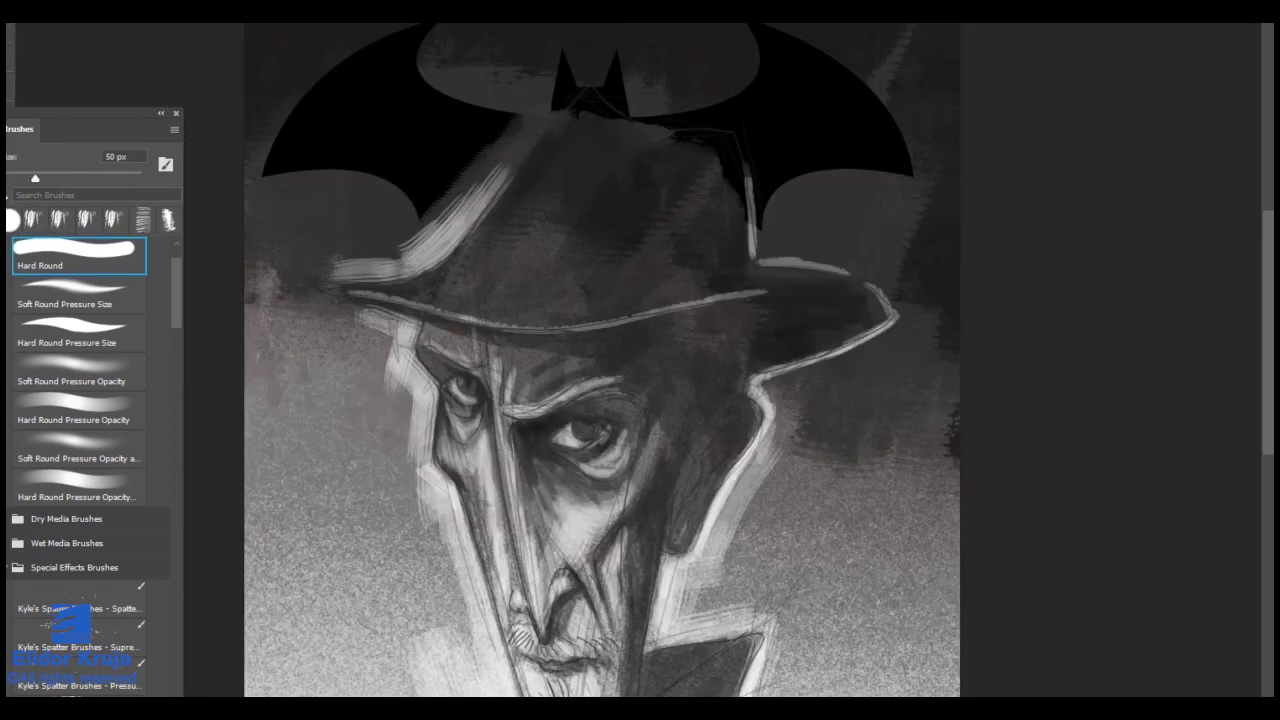
pyautogui.hotkey('ctrl', '+')
pyautogui.hotkey('ctrl', '+')
pyautogui.hotkey('ctrl', '+')
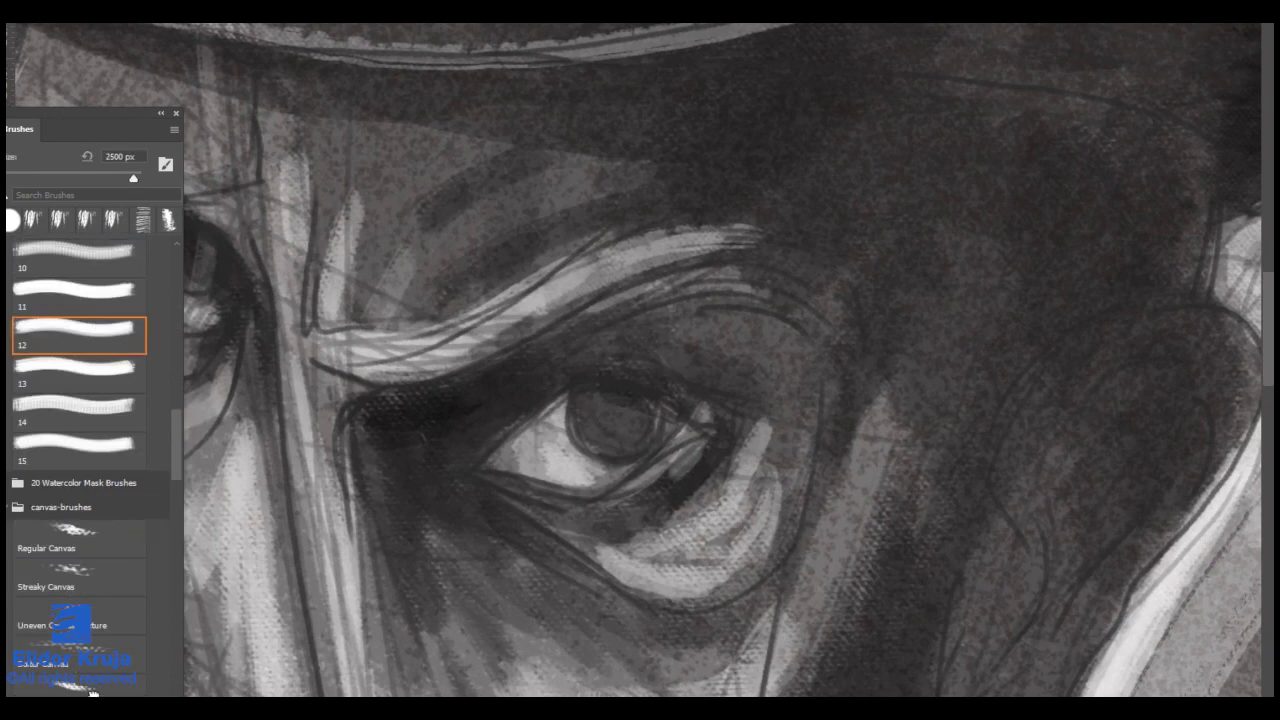
pyautogui.click(90, 690)
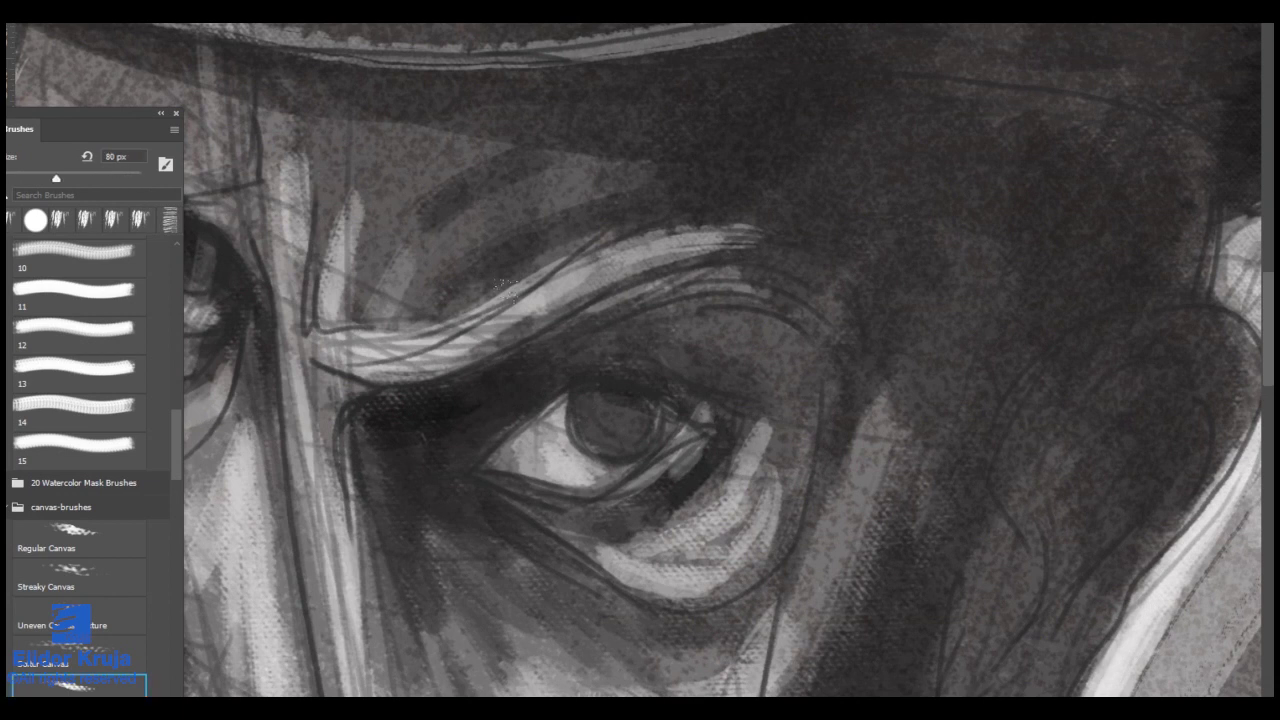
pyautogui.click(599, 420)
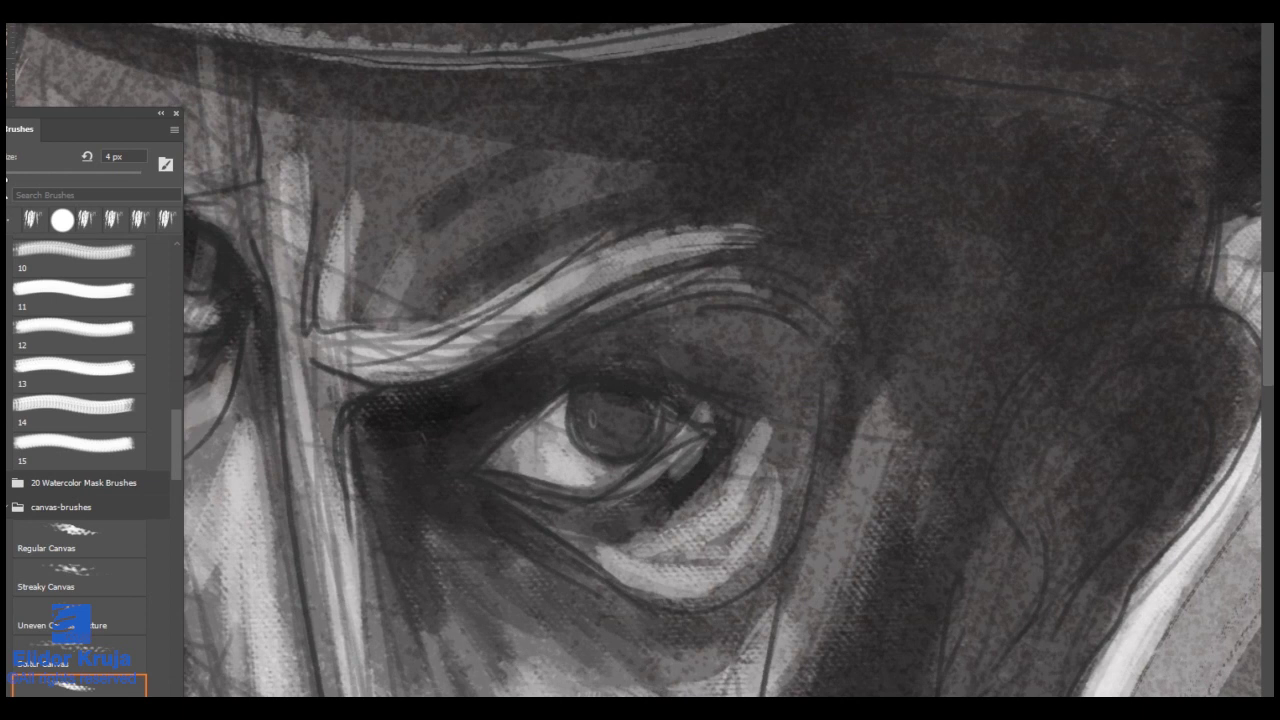
pyautogui.moveTo(592, 412); pyautogui.dragTo(595, 422)
# Step: Dot a white highlight on the left eye's iris at 8 px and enlarge the right eye's highlight with a 15 px brush
pyautogui.scroll(-2, 606, 420)
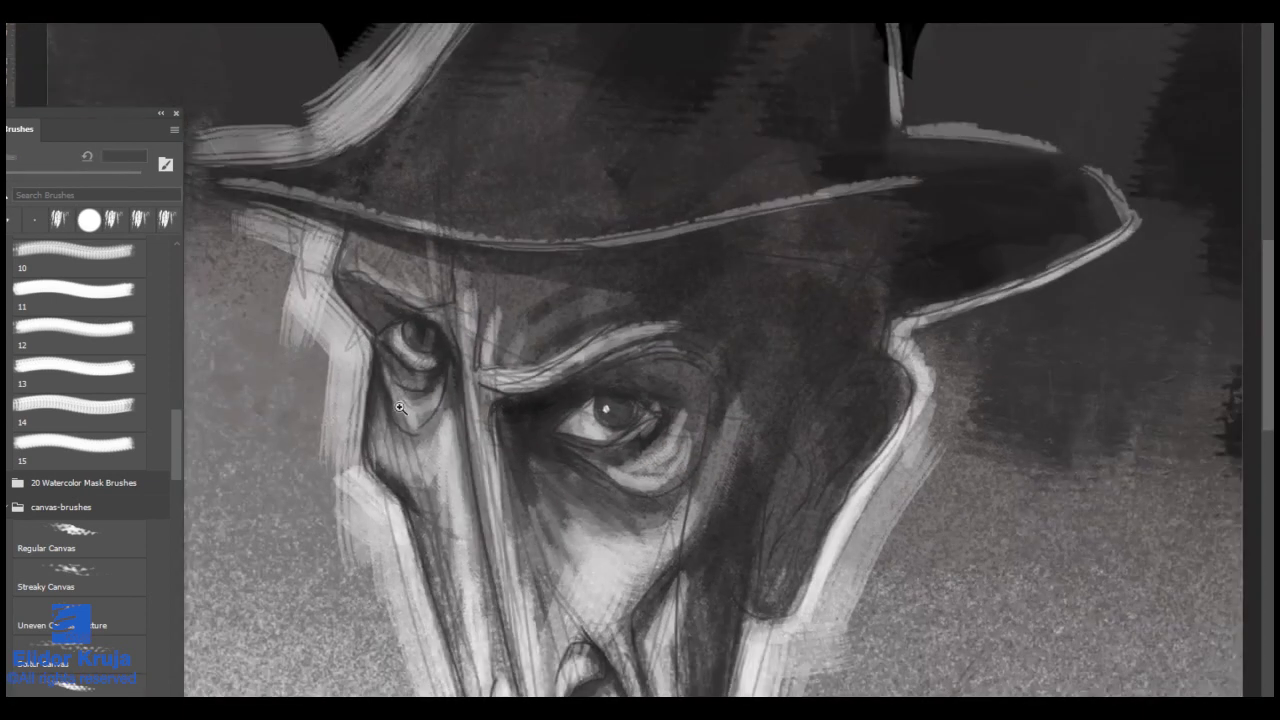
pyautogui.scroll(1, 415, 380)
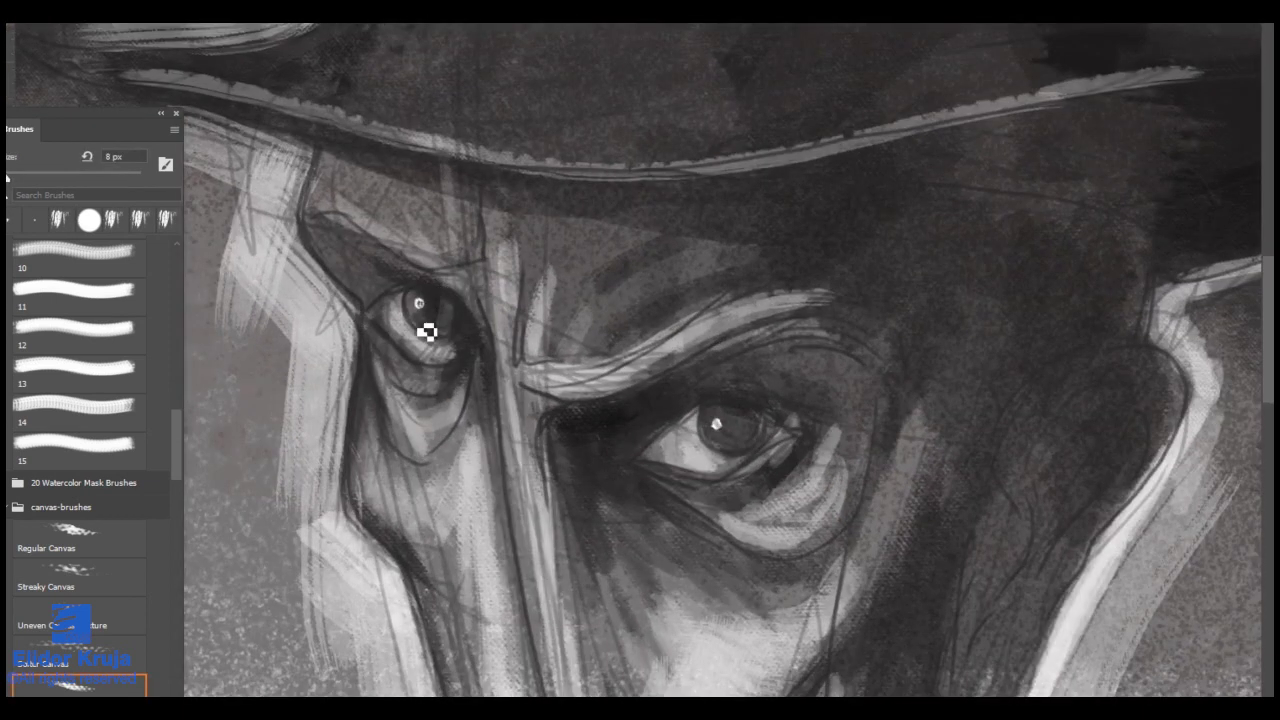
pyautogui.click(421, 303)
pyautogui.press(']')
pyautogui.press(']')
pyautogui.click(717, 424)
# Step: Brighten the white of the right eye beside the iris with the 15 px brush
pyautogui.scroll(1, 706, 442)
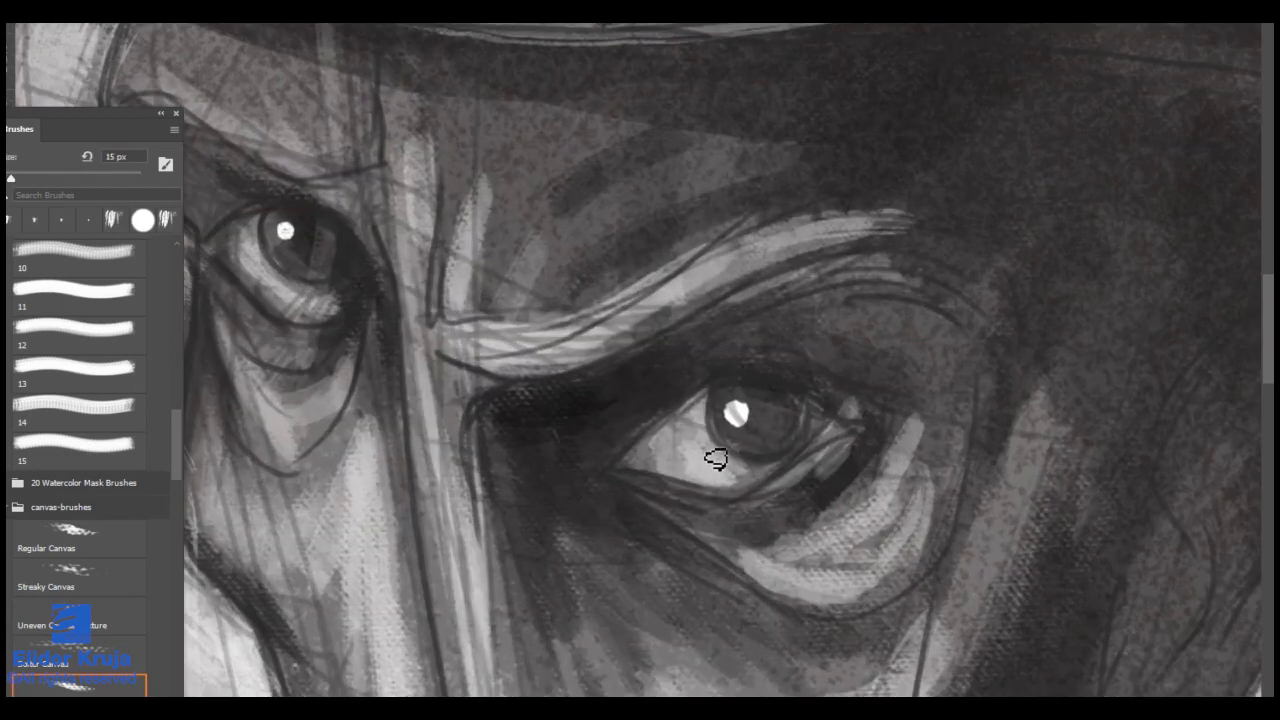
pyautogui.moveTo(698, 423)
pyautogui.mouseDown()
pyautogui.moveTo(702, 453)
pyautogui.moveTo(668, 442)
pyautogui.mouseUp()
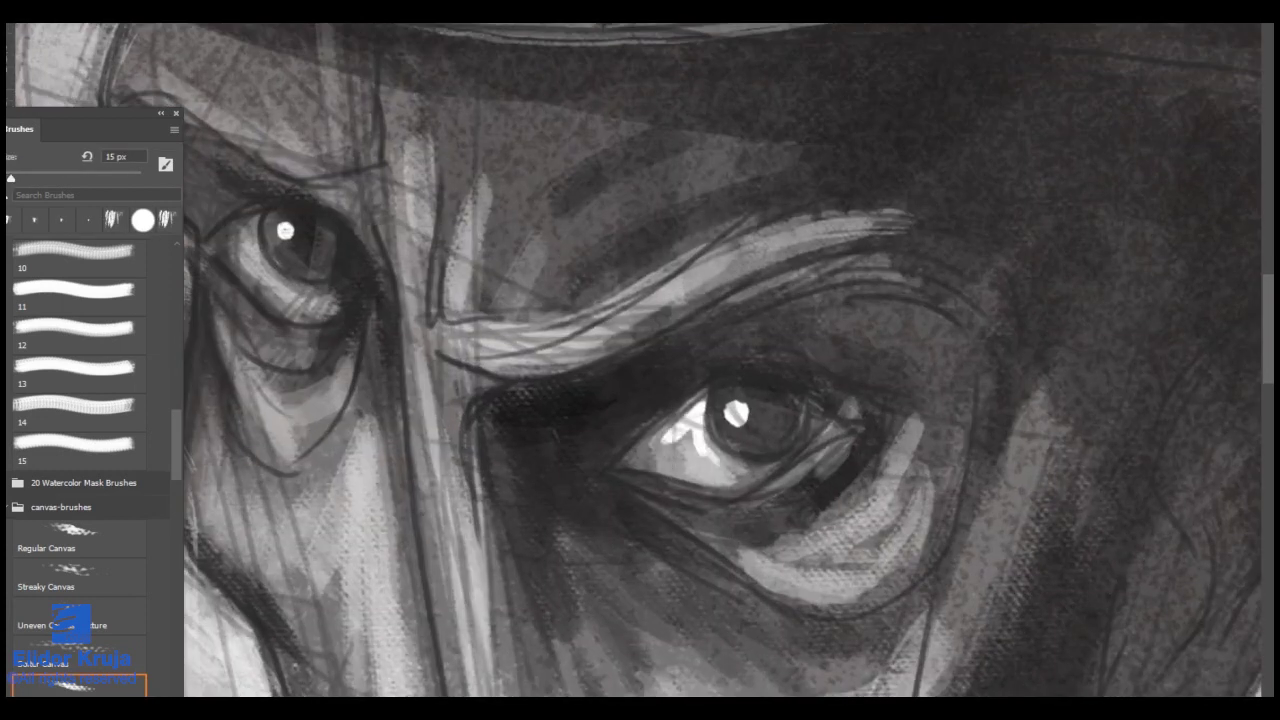
pyautogui.scroll(-5, 724, 470)
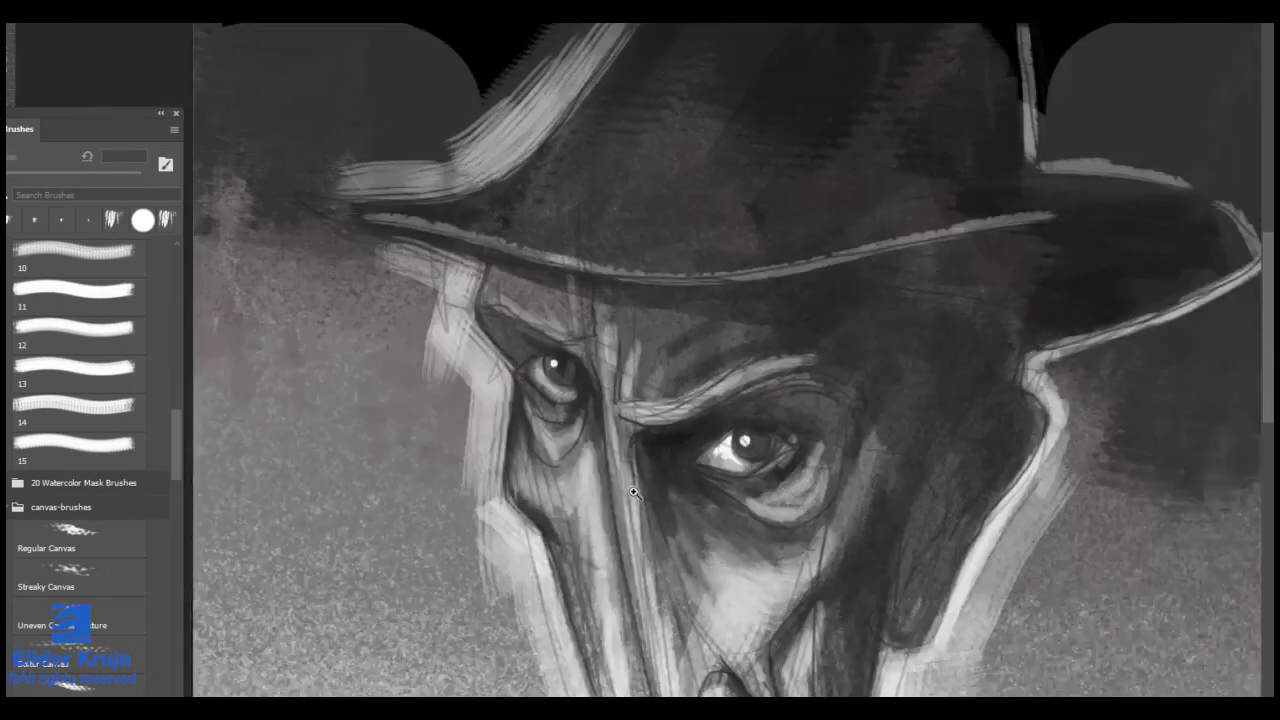
# Step: Brighten the left eye's white and lower lid with small 15 px white strokes
pyautogui.scroll(5, 610, 394)
pyautogui.moveTo(570, 404)
pyautogui.mouseDown()
pyautogui.moveTo(600, 434)
pyautogui.moveTo(626, 433)
pyautogui.mouseUp()
pyautogui.scroll(-1, 622, 455)
pyautogui.scroll(2, 622, 462)
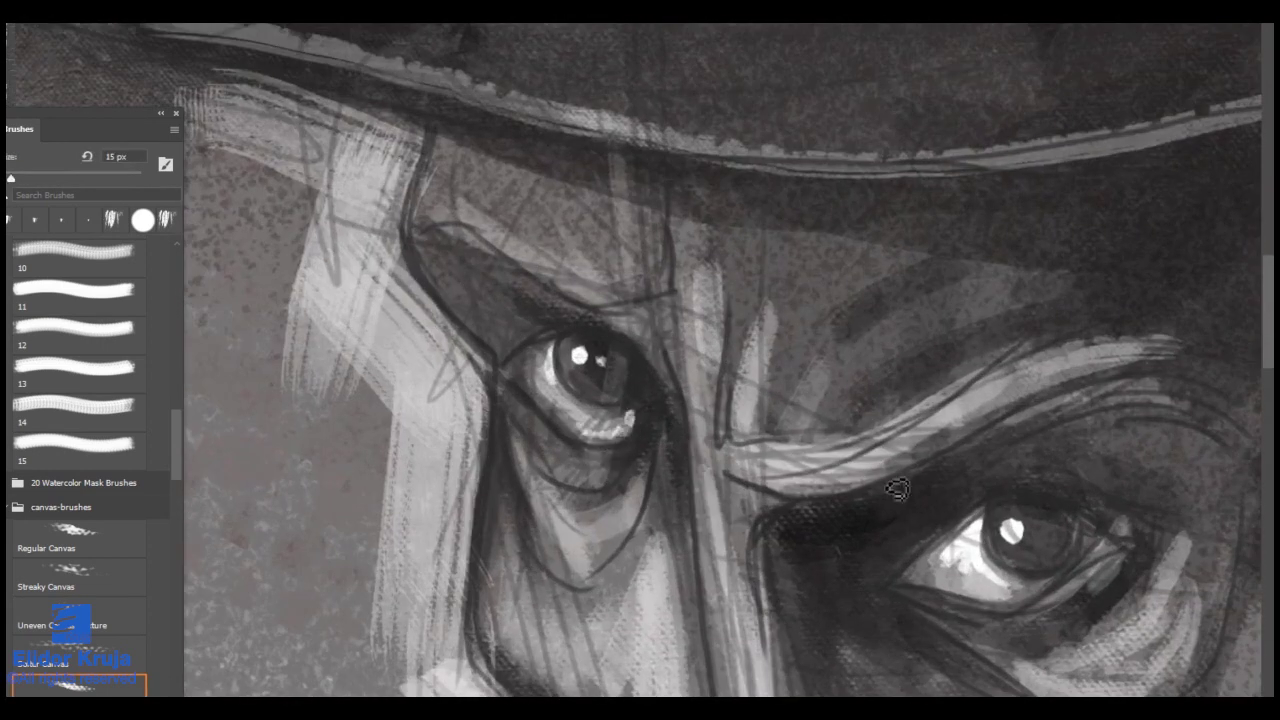
pyautogui.moveTo(897, 488); pyautogui.dragTo(797, 376)
pyautogui.scroll(-6, 781, 394)
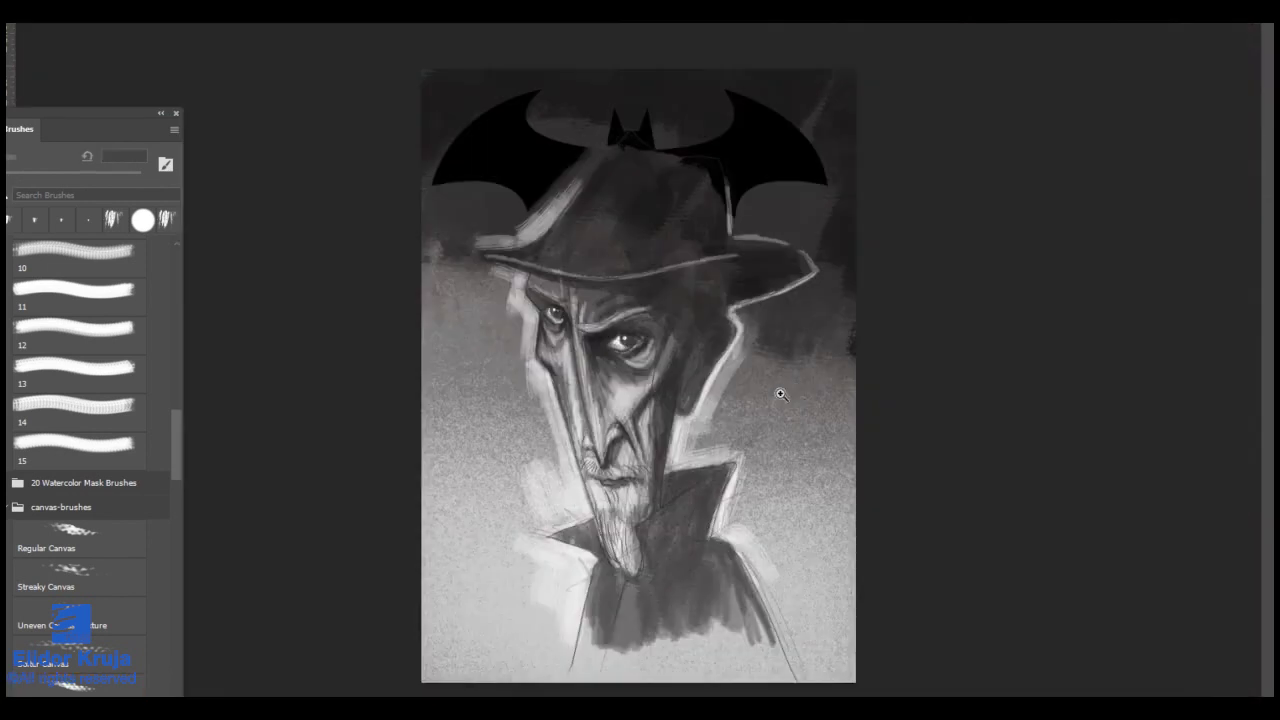
pyautogui.scroll(6, 612, 343)
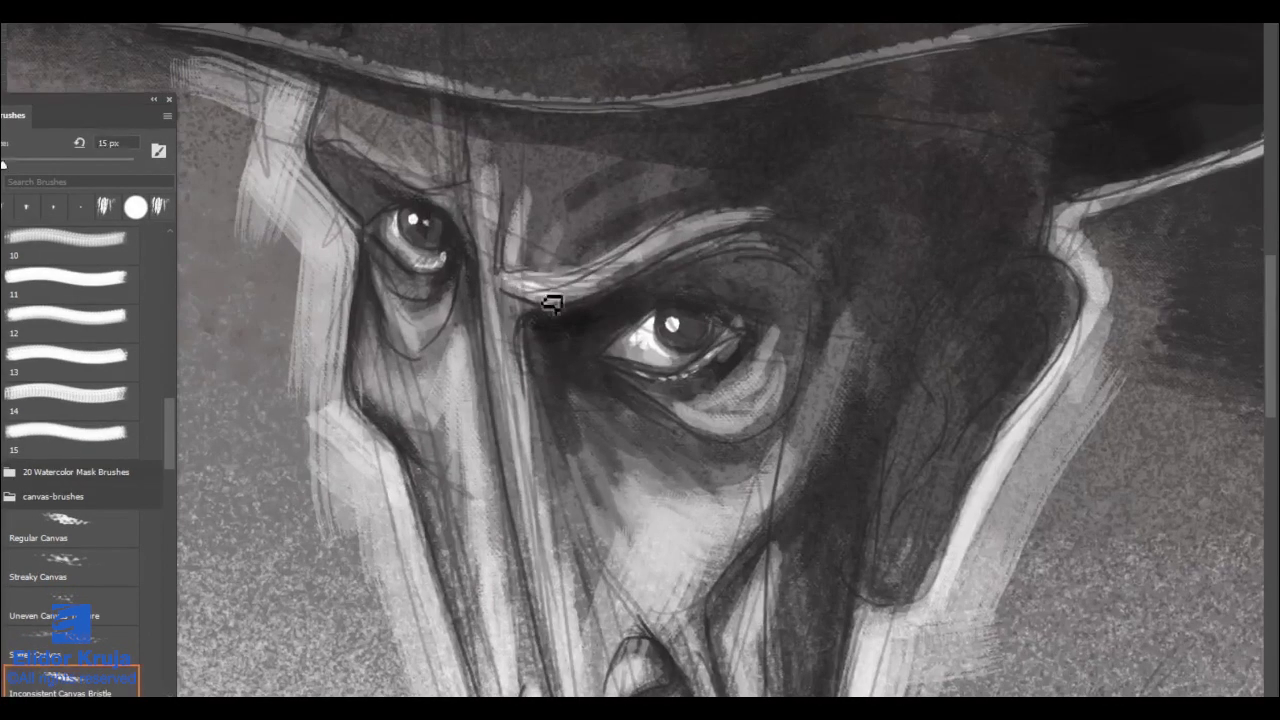
# Step: Enlarge the brush to 35 px and paint a white highlight down the bridge of the nose
pyautogui.press(']')
pyautogui.press(']')
pyautogui.press(']')
pyautogui.press(']')
pyautogui.moveTo(498, 302); pyautogui.dragTo(531, 442)
pyautogui.scroll(-3, 531, 382)
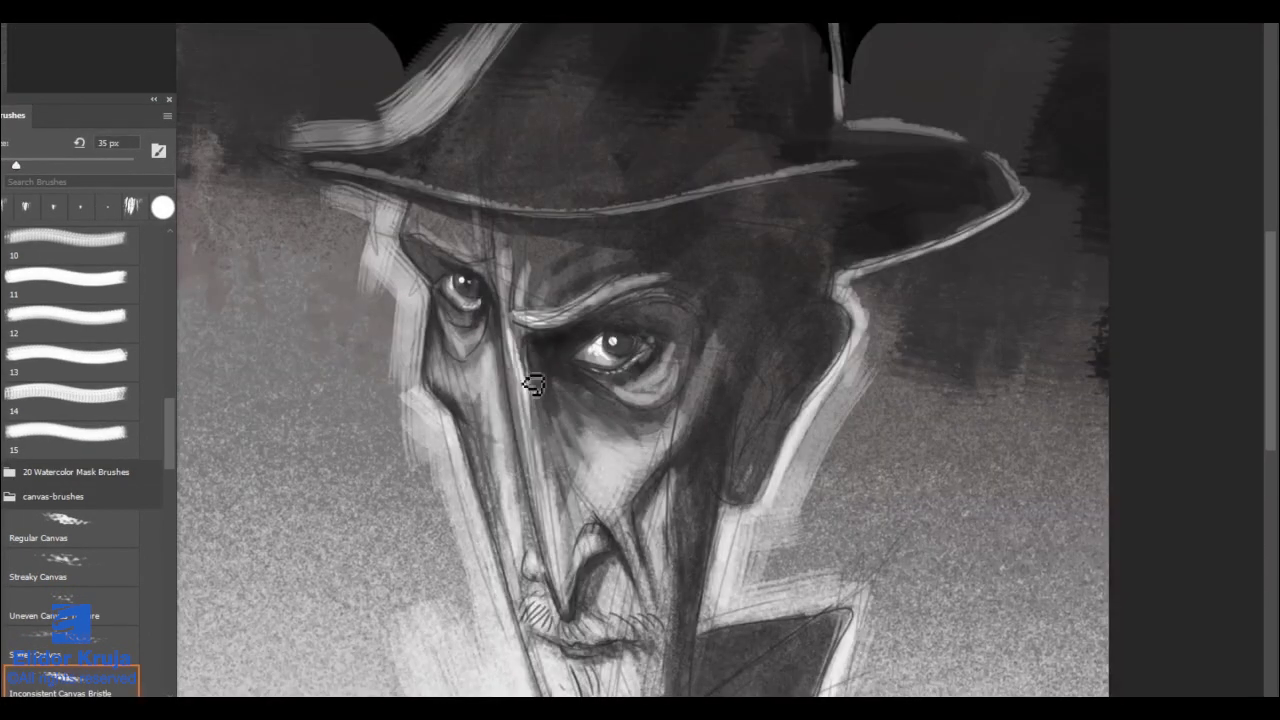
pyautogui.moveTo(518, 346); pyautogui.dragTo(529, 418)
pyautogui.scroll(2, 545, 465)
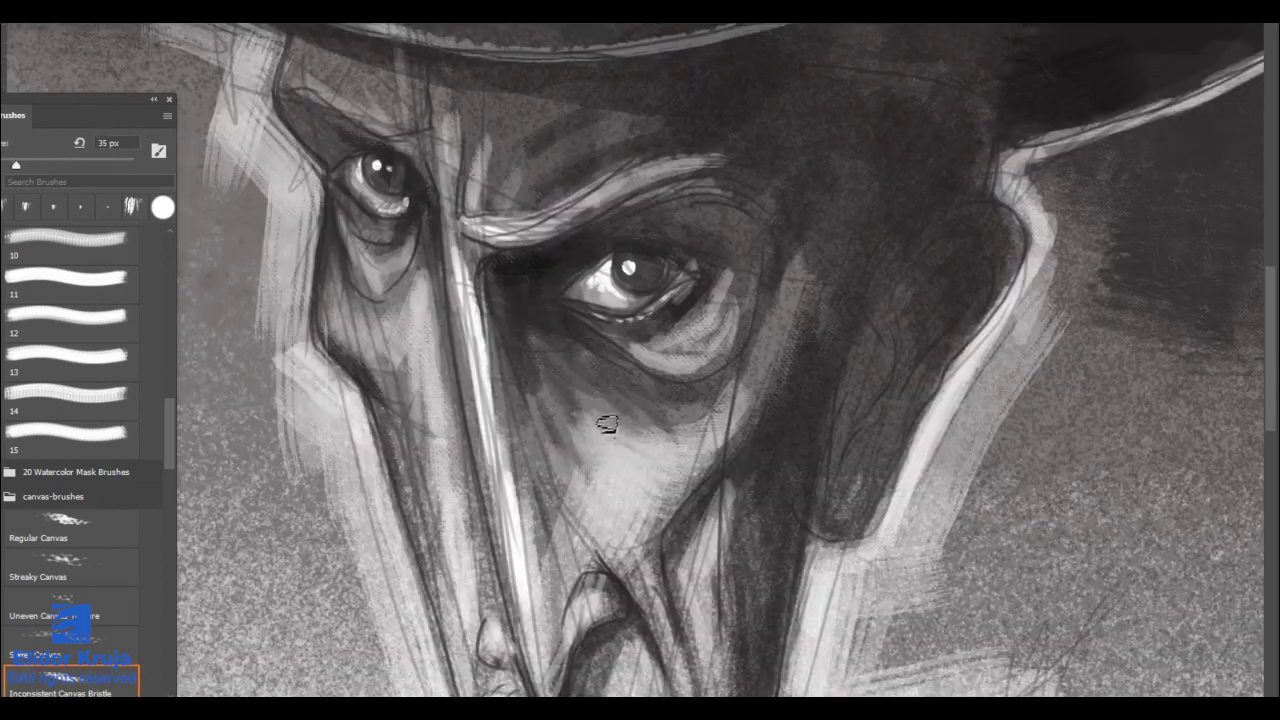
# Step: Paint a curved white highlight on the cheek below the right eye and another on its eye bag at 35 px
pyautogui.moveTo(607, 448); pyautogui.dragTo(556, 399)
pyautogui.moveTo(531, 348)
pyautogui.mouseDown()
pyautogui.moveTo(560, 411)
pyautogui.moveTo(597, 434)
pyautogui.moveTo(609, 514)
pyautogui.moveTo(544, 372)
pyautogui.moveTo(580, 406)
pyautogui.moveTo(535, 340)
pyautogui.moveTo(631, 474)
pyautogui.moveTo(705, 442)
pyautogui.mouseUp()
pyautogui.scroll(1, 551, 406)
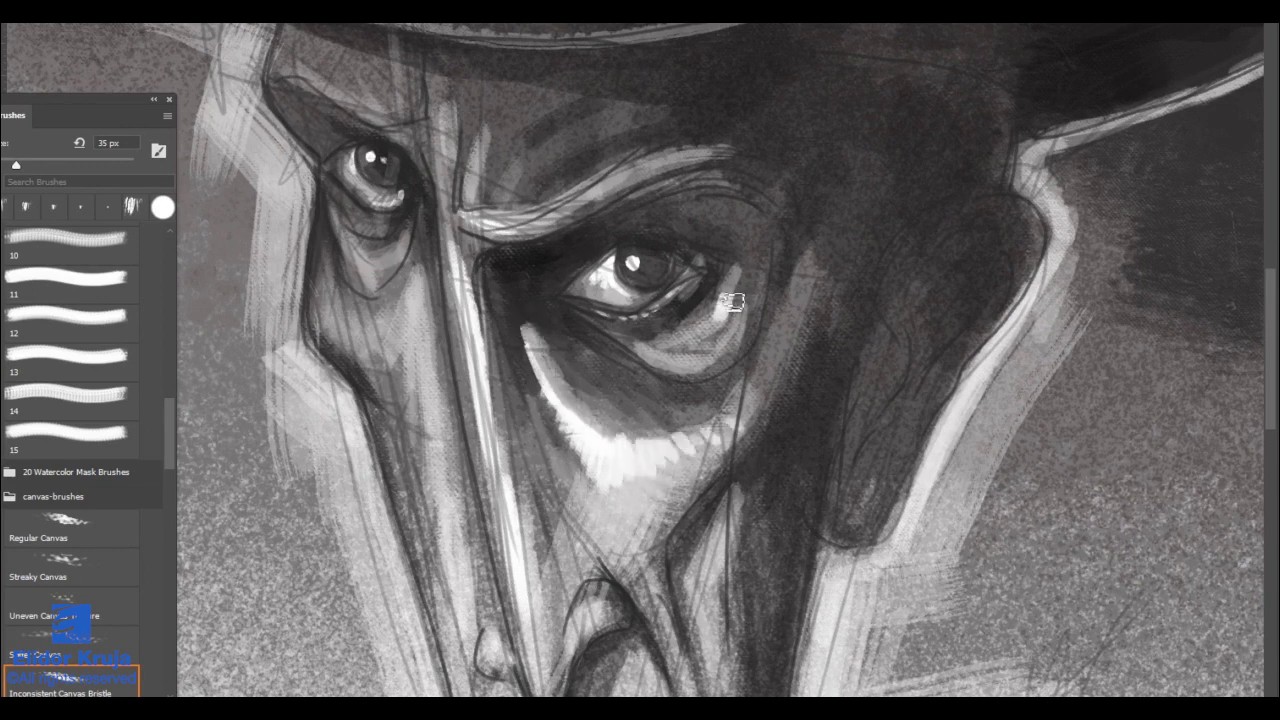
pyautogui.moveTo(733, 302); pyautogui.dragTo(718, 345)
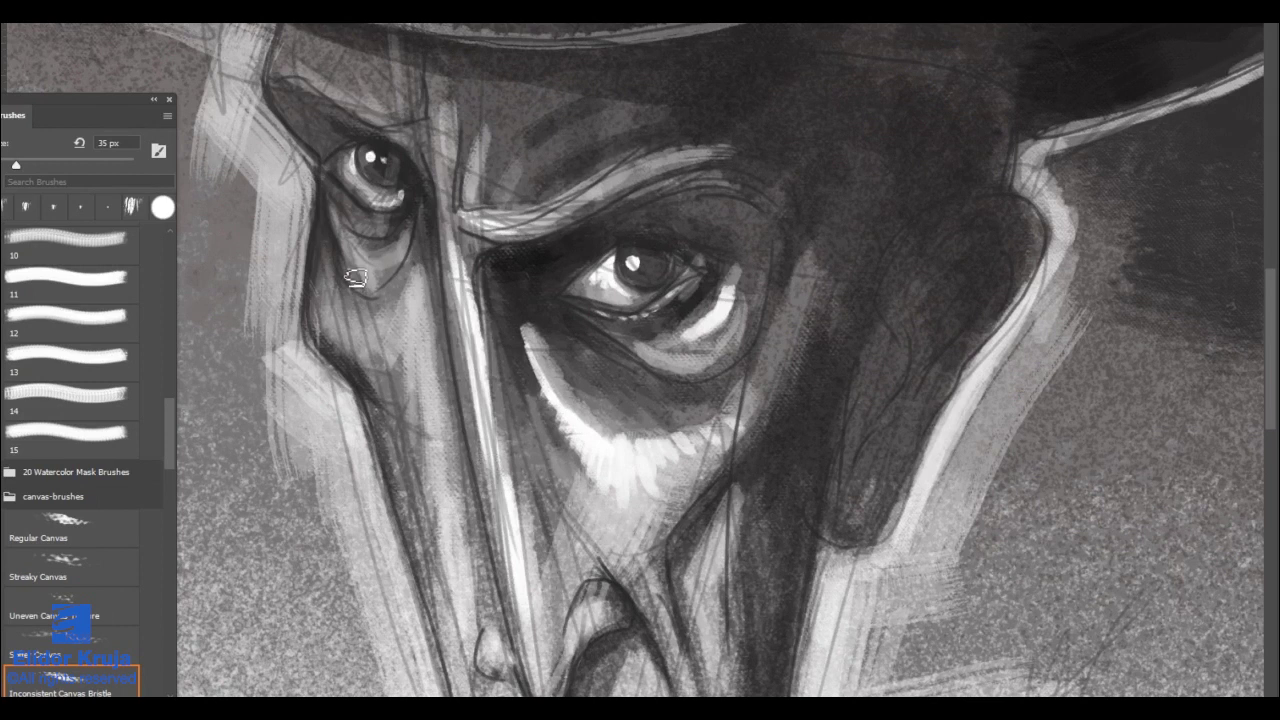
# Step: Add 25 px white highlights beneath the left eye, at the right eye's inner corner and between the brows
pyautogui.moveTo(373, 268)
pyautogui.mouseDown()
pyautogui.moveTo(394, 251)
pyautogui.moveTo(386, 331)
pyautogui.moveTo(417, 323)
pyautogui.moveTo(428, 258)
pyautogui.moveTo(426, 307)
pyautogui.mouseUp()
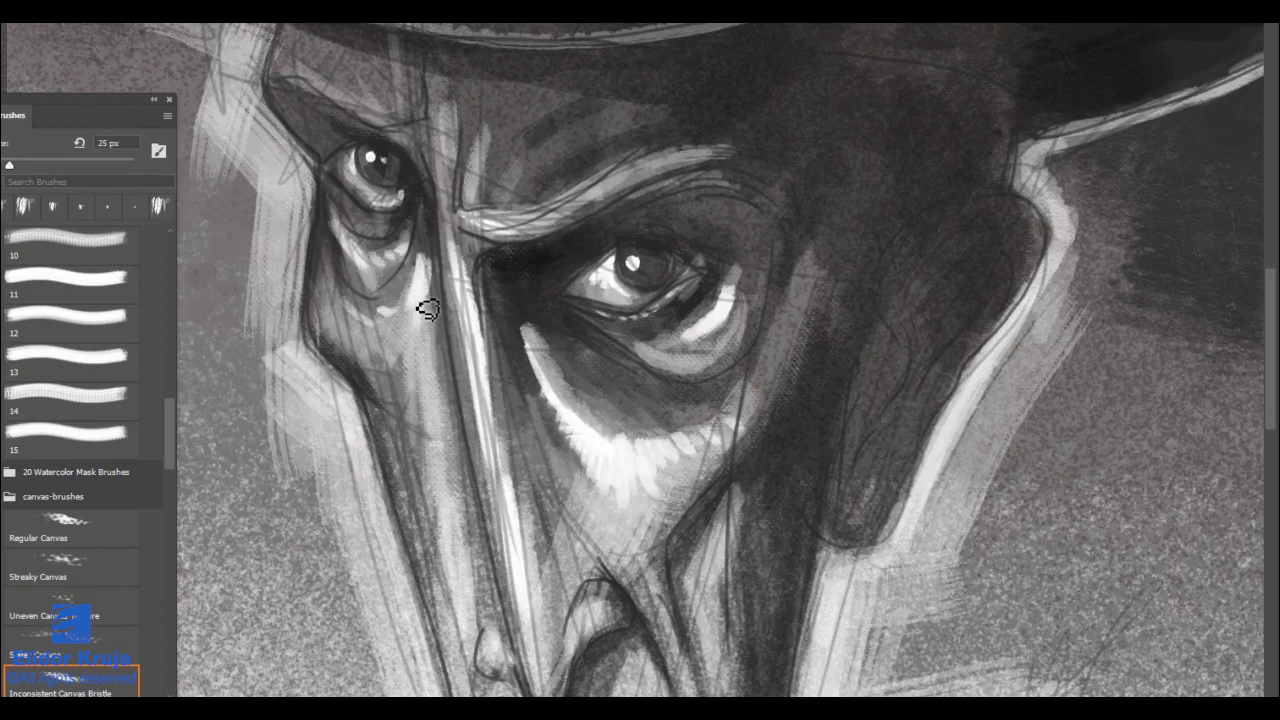
pyautogui.scroll(-1, 440, 325)
pyautogui.click(505, 310)
pyautogui.scroll(3, 464, 220)
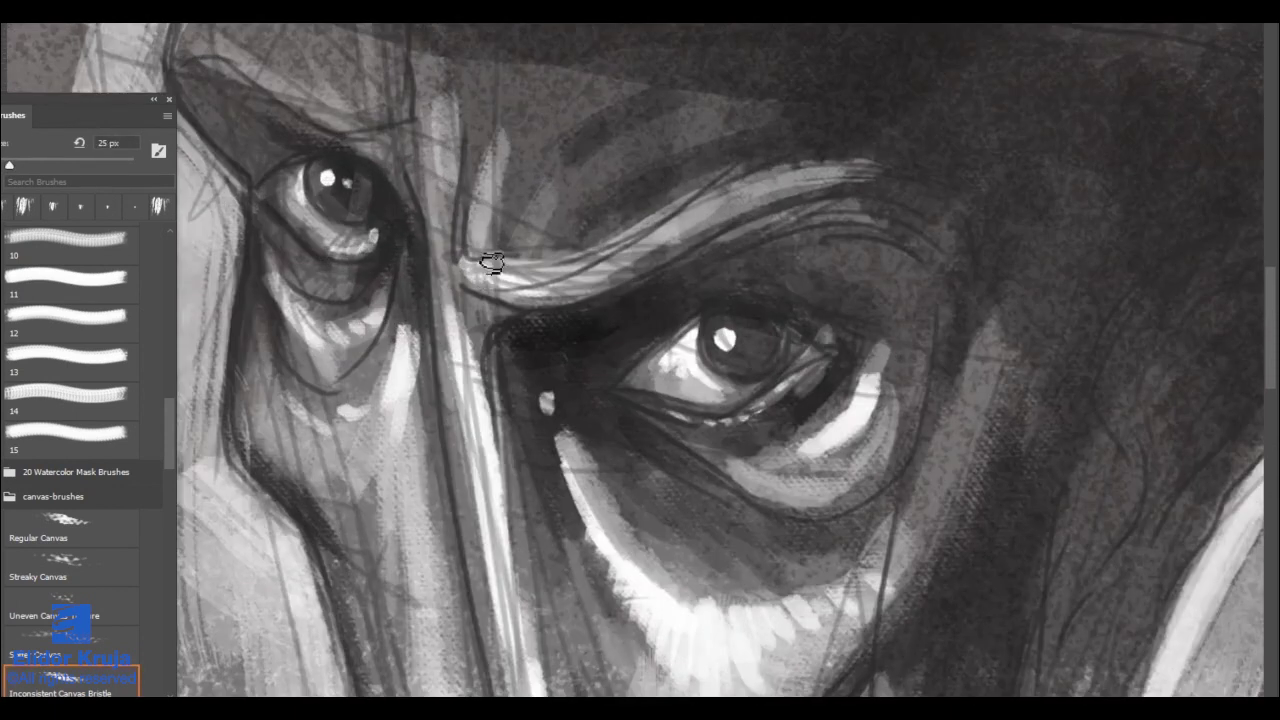
pyautogui.moveTo(462, 258); pyautogui.dragTo(412, 123)
pyautogui.scroll(-3, 473, 190)
# Step: Paint white highlights on both nostril wings with the 25 px brush
pyautogui.moveTo(693, 448); pyautogui.dragTo(646, 357)
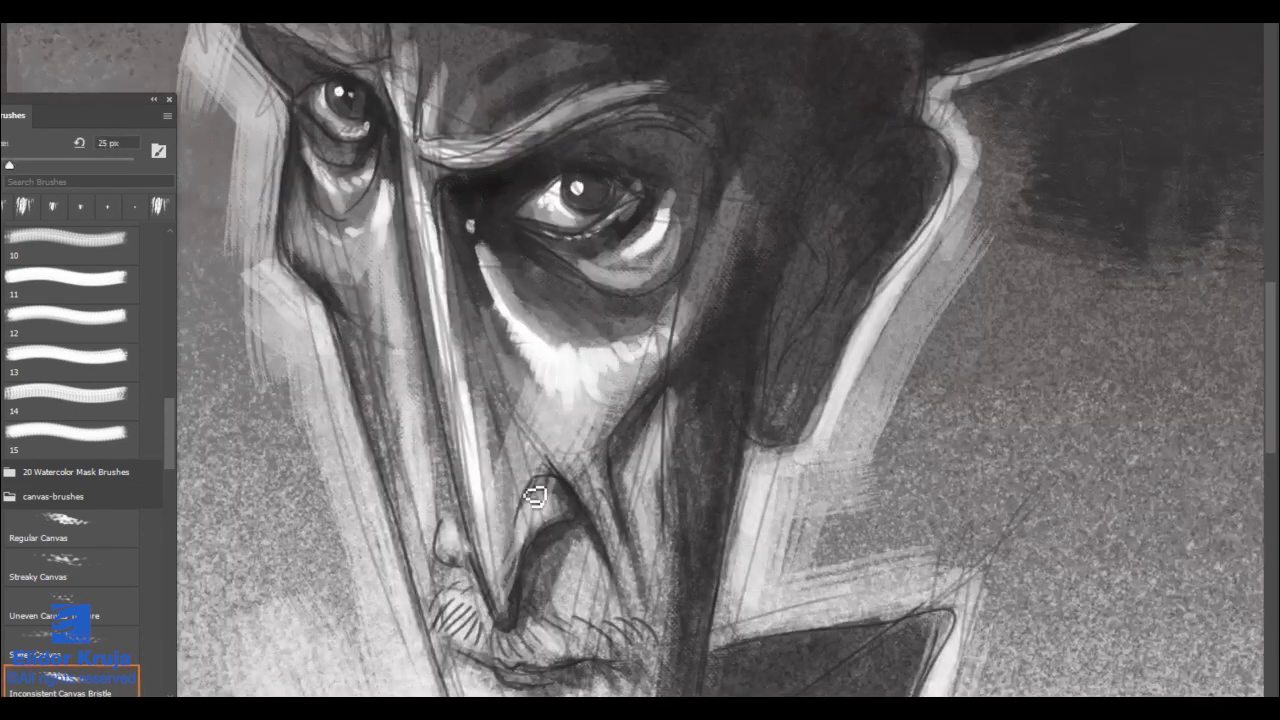
pyautogui.scroll(1, 534, 498)
pyautogui.moveTo(474, 496); pyautogui.dragTo(497, 580)
pyautogui.moveTo(443, 510)
pyautogui.mouseDown()
pyautogui.moveTo(494, 579)
pyautogui.moveTo(480, 524)
pyautogui.moveTo(522, 531)
pyautogui.moveTo(574, 486)
pyautogui.mouseUp()
# Step: Extend the white cheek highlight below the right eye down toward the nostril with short 25 px strokes
pyautogui.moveTo(568, 388); pyautogui.dragTo(586, 414)
pyautogui.scroll(3, 588, 383)
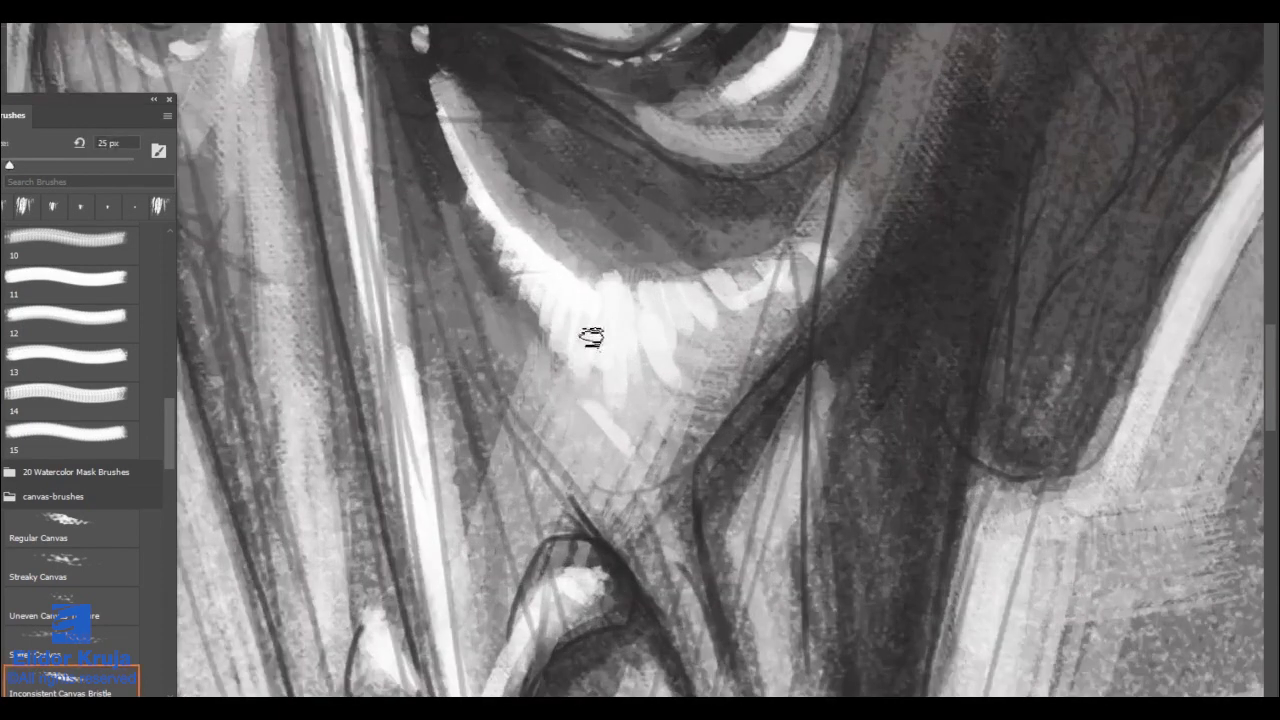
pyautogui.moveTo(591, 345); pyautogui.dragTo(587, 386)
pyautogui.scroll(-2, 587, 386)
pyautogui.moveTo(601, 490); pyautogui.dragTo(586, 410)
pyautogui.moveTo(648, 499); pyautogui.dragTo(600, 438)
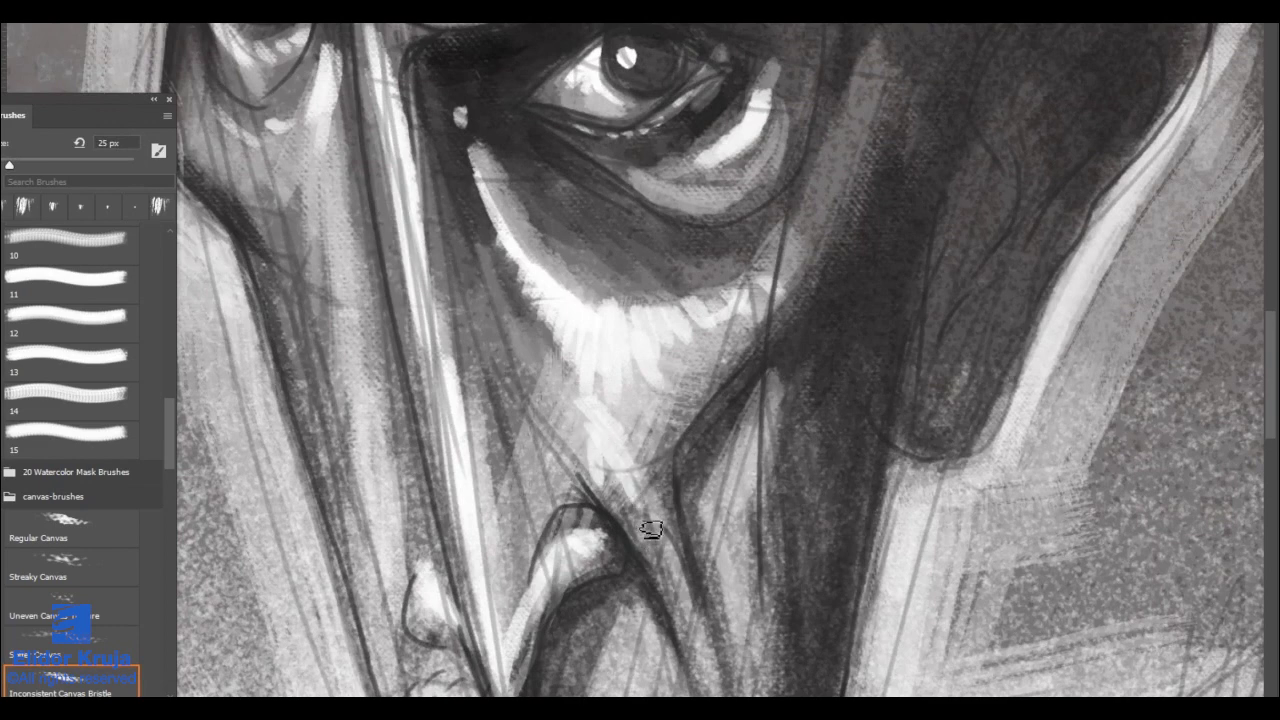
# Step: Add light strokes along the cheek fold beside the nostril with the 25 px brush
pyautogui.moveTo(653, 530); pyautogui.dragTo(640, 530)
pyautogui.moveTo(725, 449); pyautogui.dragTo(707, 483)
pyautogui.moveTo(724, 562)
pyautogui.mouseDown()
pyautogui.moveTo(611, 563)
pyautogui.moveTo(765, 565)
pyautogui.mouseUp()
pyautogui.moveTo(706, 552); pyautogui.dragTo(712, 618)
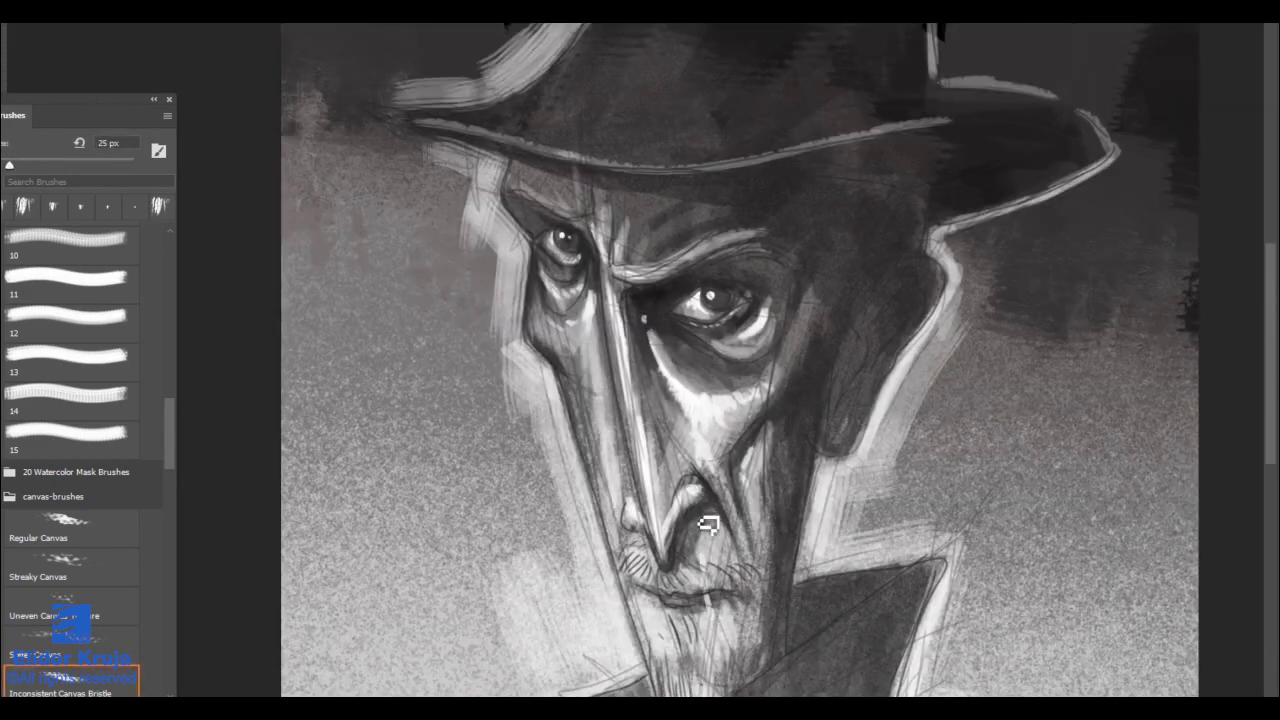
pyautogui.moveTo(667, 466); pyautogui.dragTo(752, 466)
# Step: Sample a tone from the canvas and stroke light highlights around the moustache and lips
pyautogui.moveTo(698, 688); pyautogui.dragTo(681, 437)
pyautogui.keyDown('alt'); pyautogui.click(672, 394); pyautogui.keyUp('alt')
pyautogui.moveTo(662, 330); pyautogui.dragTo(698, 354)
pyautogui.moveTo(692, 321)
pyautogui.mouseDown()
pyautogui.moveTo(720, 354)
pyautogui.moveTo(738, 350)
pyautogui.mouseUp()
# Step: Stroke long white hair highlights down the goatee with the 25 px brush
pyautogui.moveTo(675, 422); pyautogui.dragTo(693, 630)
pyautogui.moveTo(690, 600); pyautogui.dragTo(706, 646)
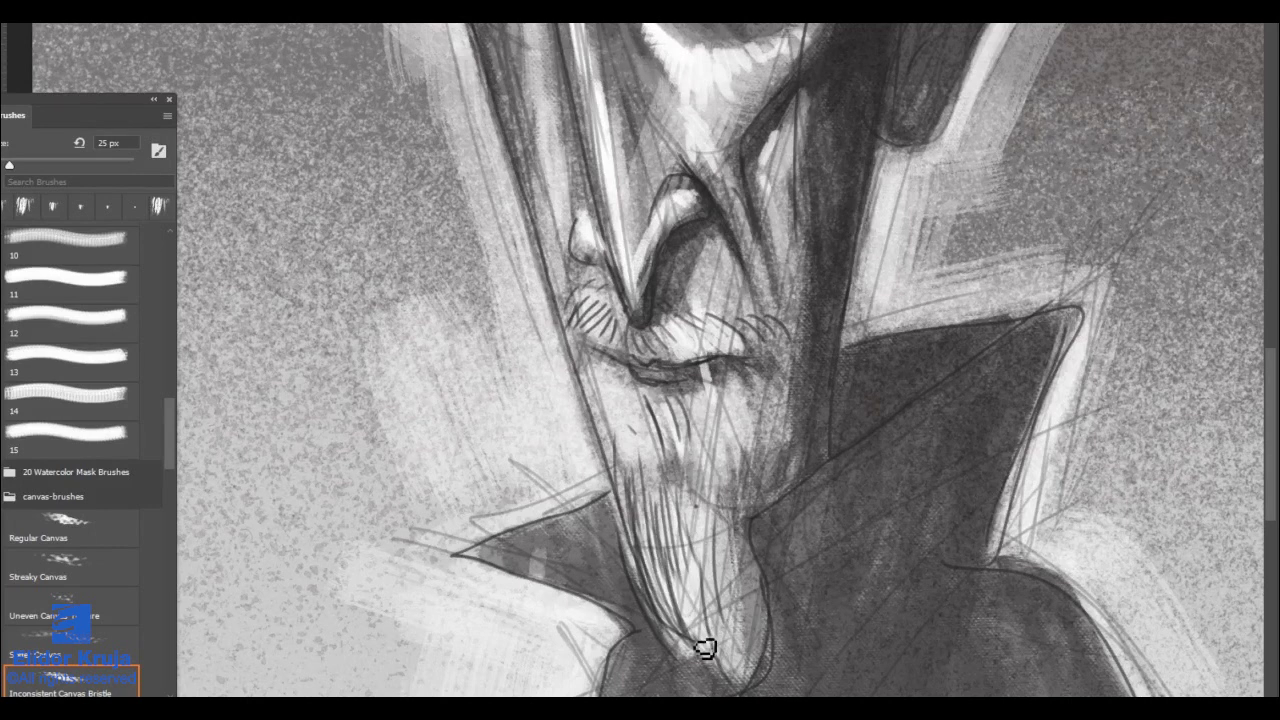
pyautogui.moveTo(632, 440); pyautogui.dragTo(650, 548)
pyautogui.moveTo(622, 432); pyautogui.dragTo(649, 531)
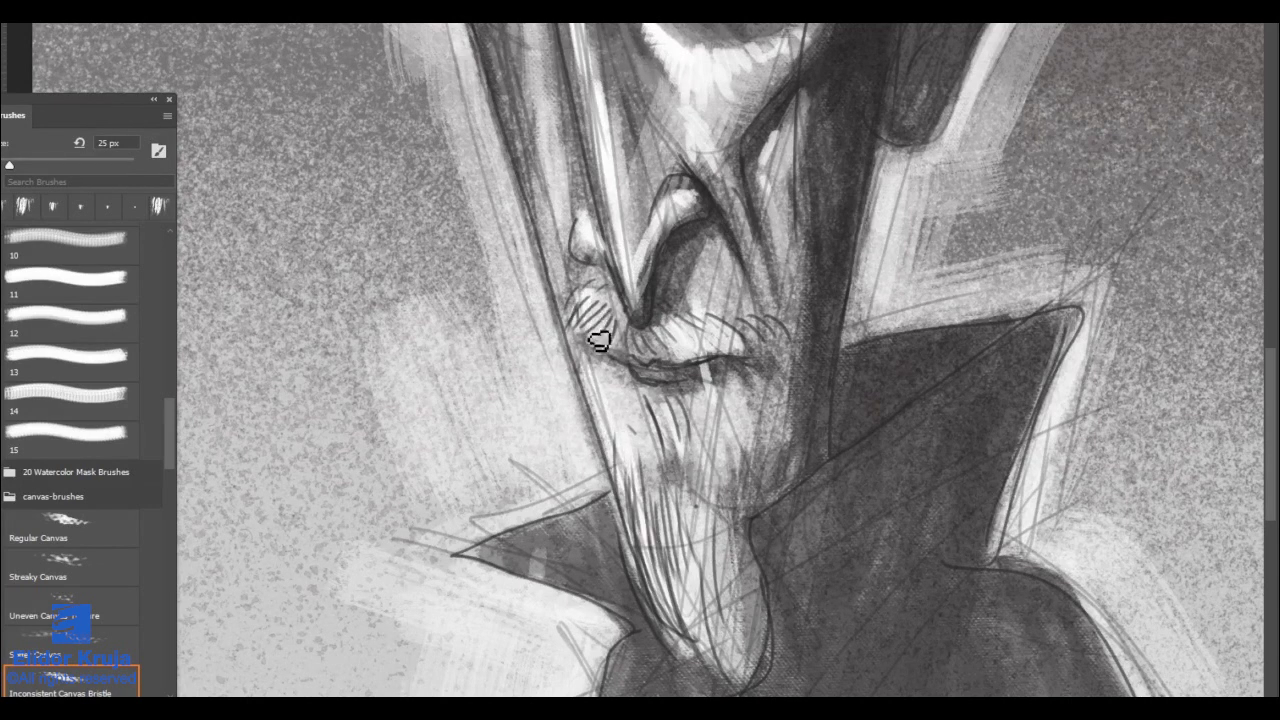
# Step: Brighten the moustache hairs and the middle of the goatee with short white strokes
pyautogui.moveTo(715, 370); pyautogui.dragTo(698, 368)
pyautogui.moveTo(660, 343)
pyautogui.mouseDown()
pyautogui.moveTo(689, 363)
pyautogui.moveTo(657, 360)
pyautogui.mouseUp()
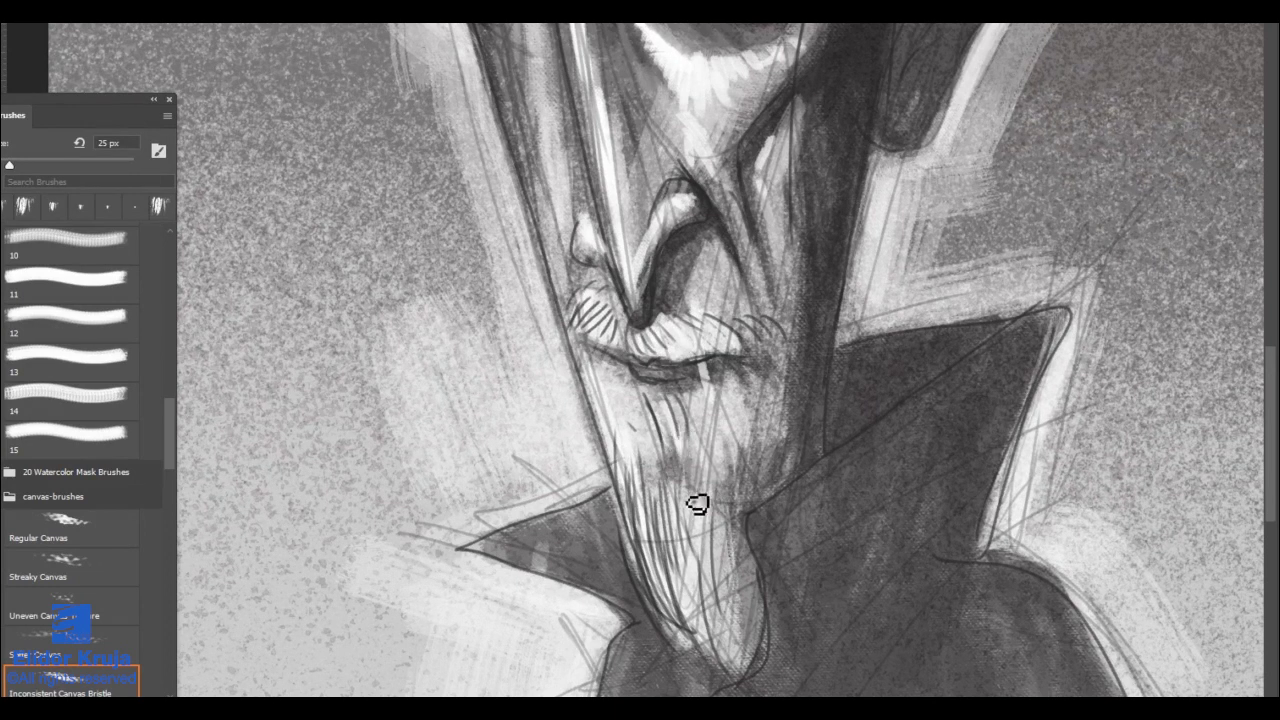
pyautogui.moveTo(697, 505)
pyautogui.mouseDown()
pyautogui.moveTo(657, 443)
pyautogui.moveTo(737, 466)
pyautogui.moveTo(762, 428)
pyautogui.moveTo(746, 394)
pyautogui.mouseUp()
# Step: Refine the upper end of the cheek highlight and join it to the dot at the right eye's inner corner
pyautogui.scroll(-8, 714, 414)
pyautogui.scroll(10, 606, 393)
pyautogui.moveTo(648, 345)
pyautogui.mouseDown()
pyautogui.moveTo(637, 321)
pyautogui.moveTo(686, 432)
pyautogui.moveTo(703, 415)
pyautogui.mouseUp()
pyautogui.scroll(1, 745, 292)
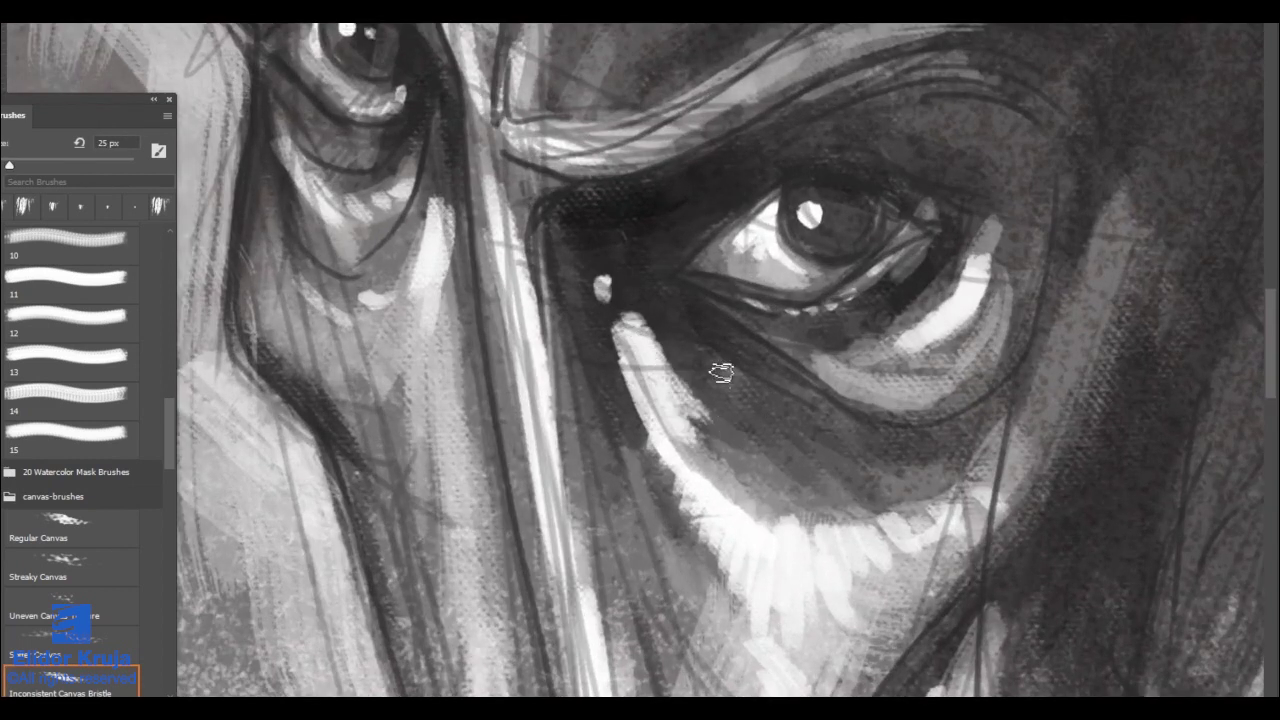
pyautogui.moveTo(721, 372)
pyautogui.mouseDown()
pyautogui.moveTo(690, 480)
pyautogui.moveTo(660, 440)
pyautogui.moveTo(648, 388)
pyautogui.mouseUp()
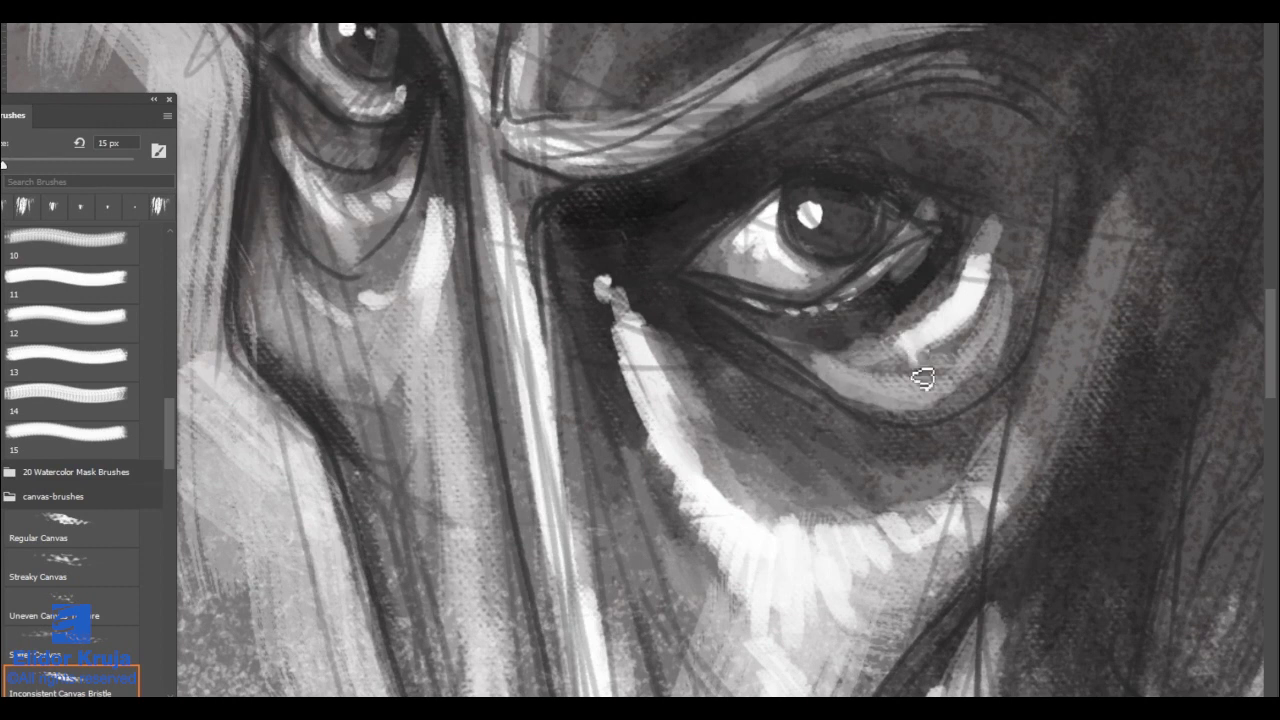
# Step: Hatch fine white wrinkle strokes on the right eye's bag and highlight its lower lid with the 15 px brush
pyautogui.moveTo(922, 378)
pyautogui.mouseDown()
pyautogui.moveTo(874, 371)
pyautogui.moveTo(943, 363)
pyautogui.moveTo(991, 294)
pyautogui.moveTo(998, 212)
pyautogui.mouseUp()
pyautogui.moveTo(850, 294); pyautogui.dragTo(930, 230)
pyautogui.moveTo(922, 232); pyautogui.dragTo(780, 225)
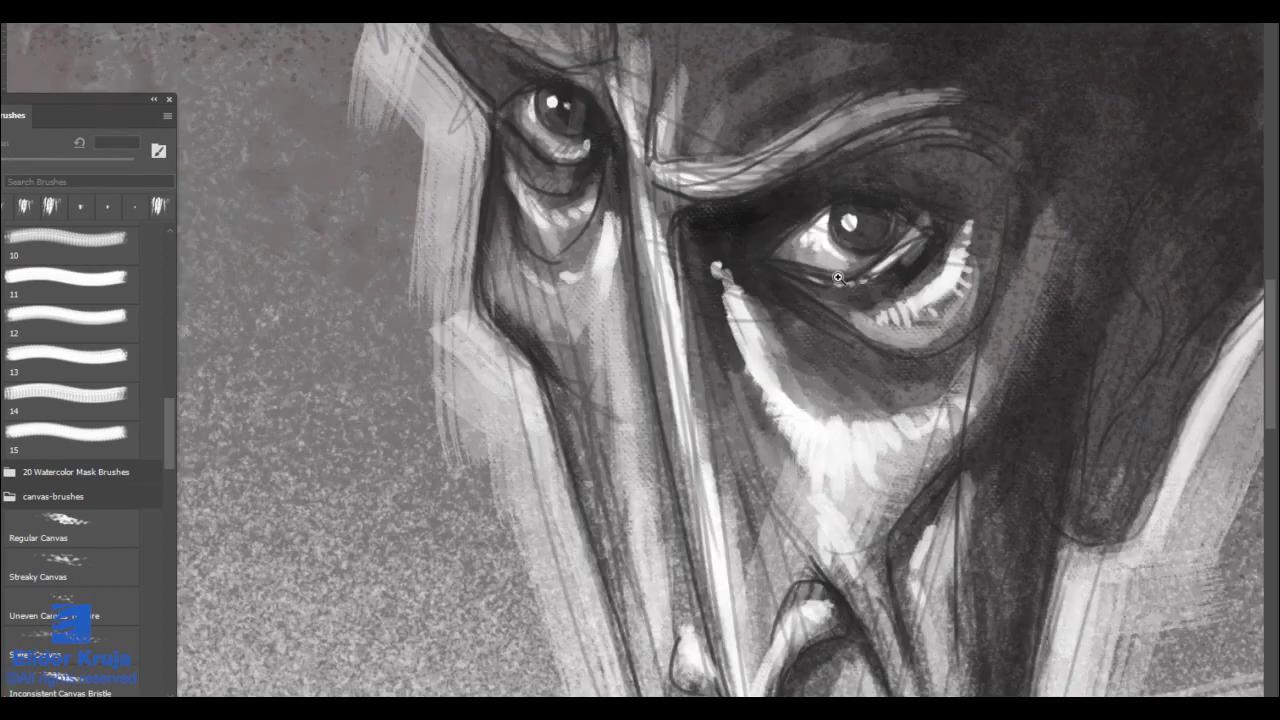
pyautogui.moveTo(435, 118); pyautogui.dragTo(540, 115)
pyautogui.moveTo(670, 130)
pyautogui.mouseDown()
pyautogui.moveTo(586, 274)
pyautogui.moveTo(643, 434)
pyautogui.moveTo(606, 433)
pyautogui.mouseUp()
pyautogui.moveTo(740, 368); pyautogui.dragTo(800, 355)
pyautogui.scroll(-3, 540, 135)
pyautogui.scroll(3, 620, 457)
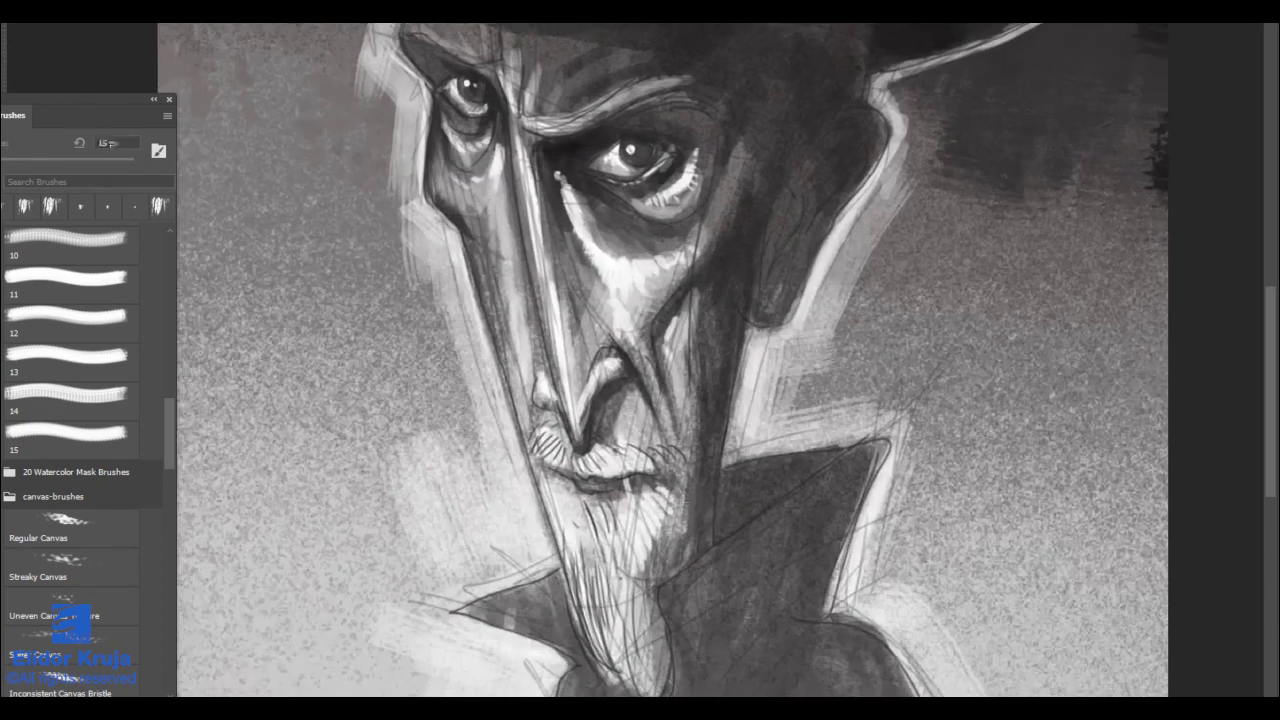
pyautogui.scroll(-2, 673, 484)
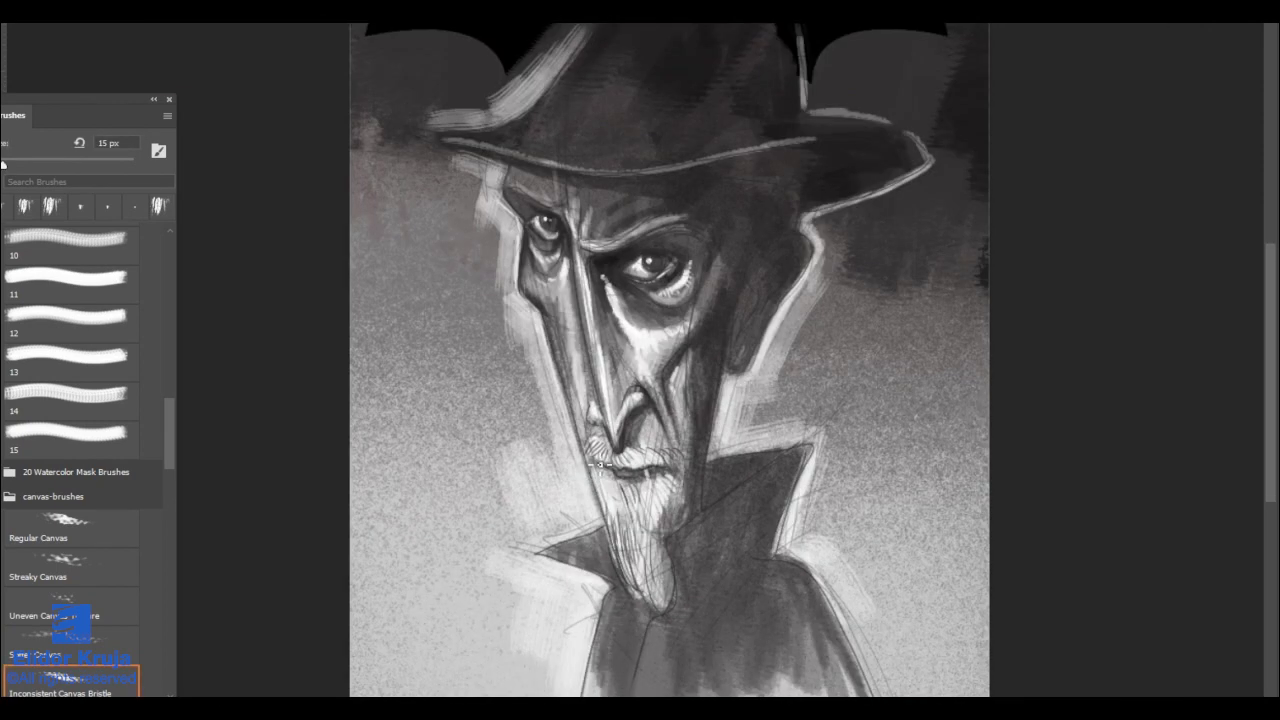